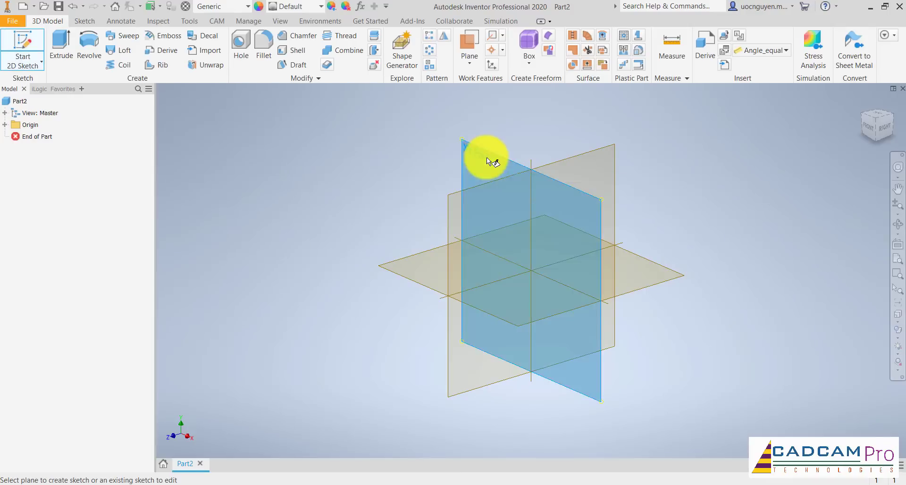
- Sketch a centre rectangle 65 mm wide and 100 mm high at the origin on the XY plane
{"action": "left_click", "coordinate": [486, 155]}
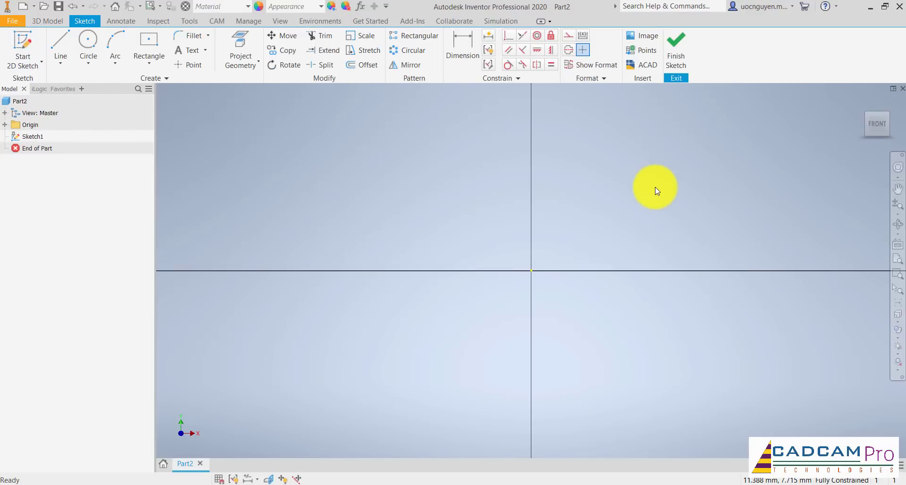
{"action": "left_click", "coordinate": [148, 45]}
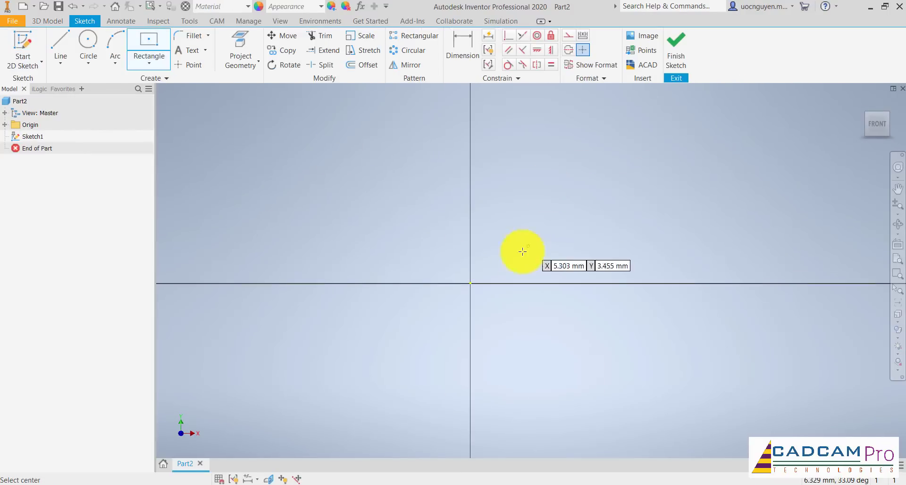
{"action": "left_click", "coordinate": [470, 284]}
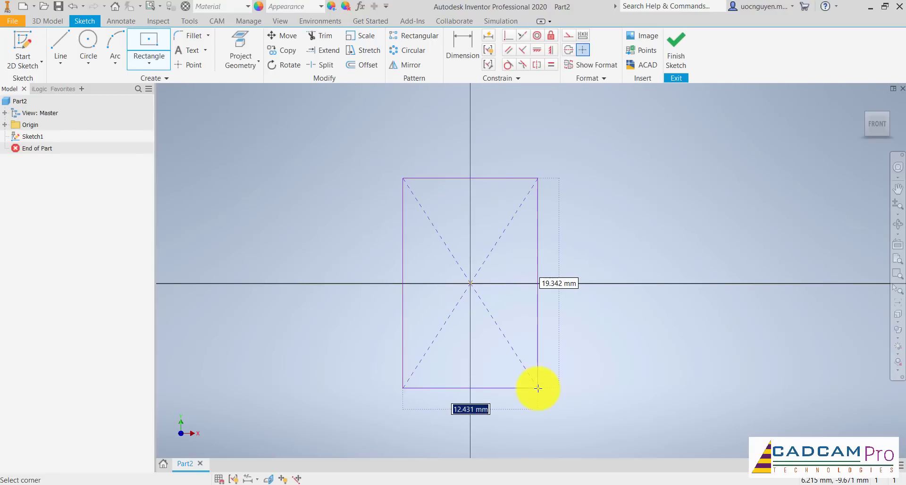
{"action": "key", "text": "Tab"}
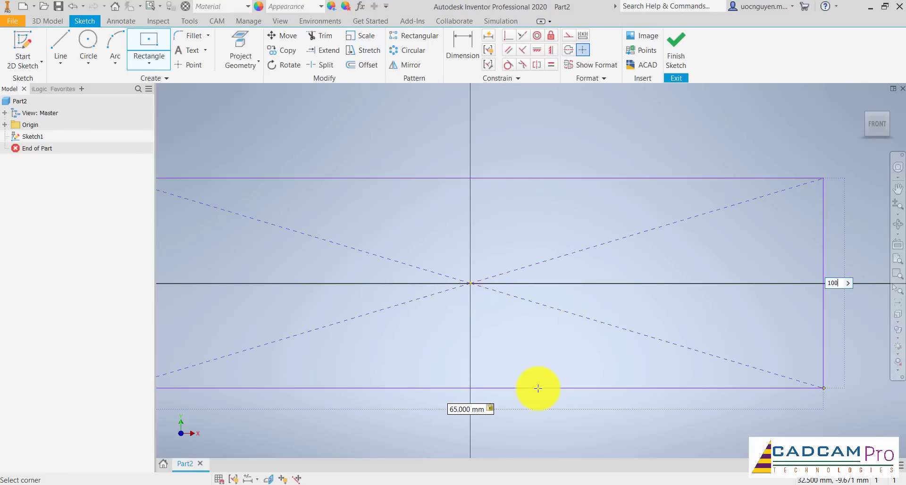
{"action": "key", "text": "Return"}
{"action": "scroll", "coordinate": [621, 260], "scroll_direction": "down", "scroll_amount": 5}
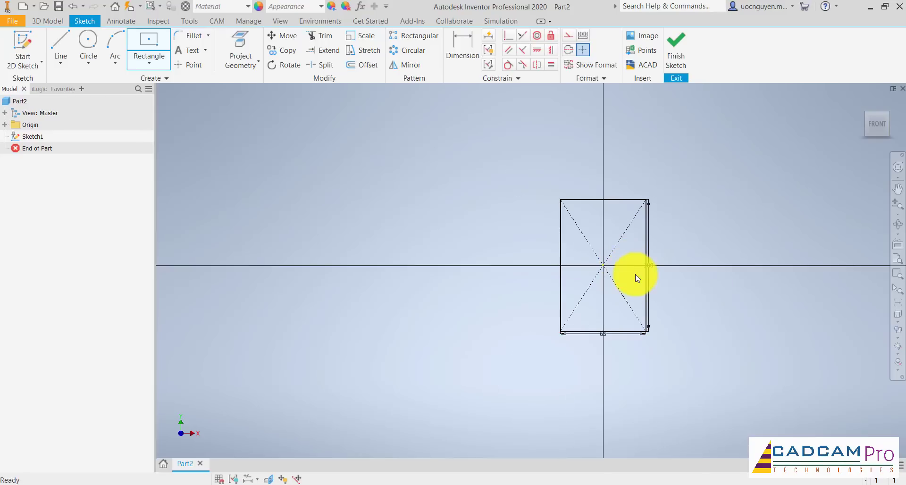
- Move the rectangle's width and height dimensions outward, clear of its edges
{"action": "scroll", "coordinate": [636, 278], "scroll_direction": "up", "scroll_amount": 3}
{"action": "middle_click_drag", "start_coordinate": [697, 267], "coordinate": [566, 244]}
{"action": "left_click_drag", "start_coordinate": [528, 234], "coordinate": [546, 235]}
{"action": "left_click_drag", "start_coordinate": [437, 365], "coordinate": [438, 391]}
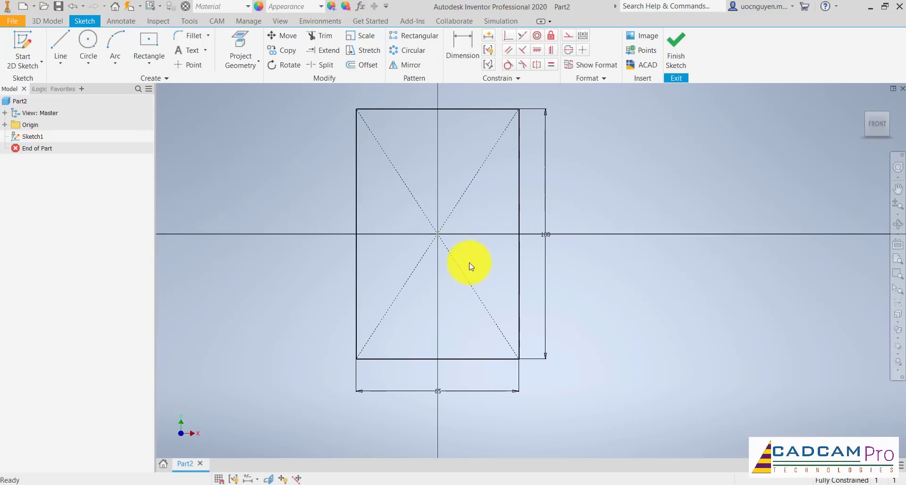
{"action": "middle_click_drag", "start_coordinate": [469, 265], "coordinate": [505, 255]}
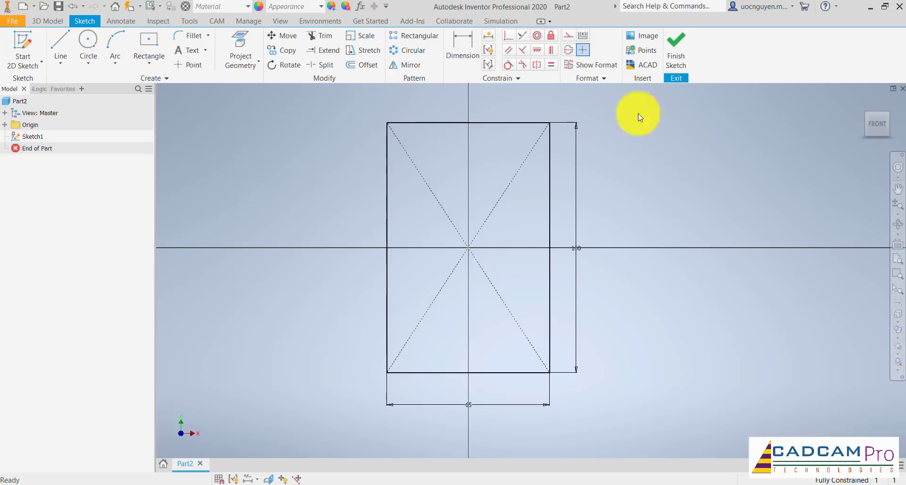
- Finish the sketch and extrude the rectangle 15 mm into a base block
{"action": "left_click", "coordinate": [676, 64]}
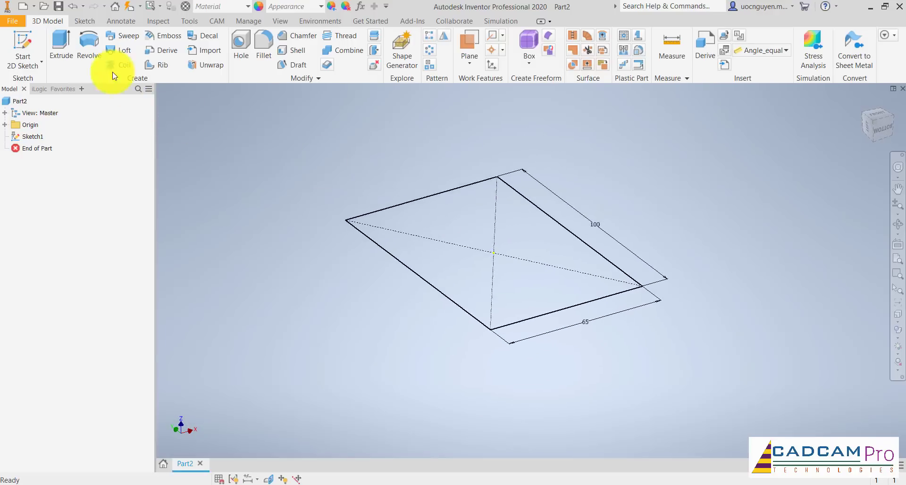
{"action": "left_click", "coordinate": [61, 47]}
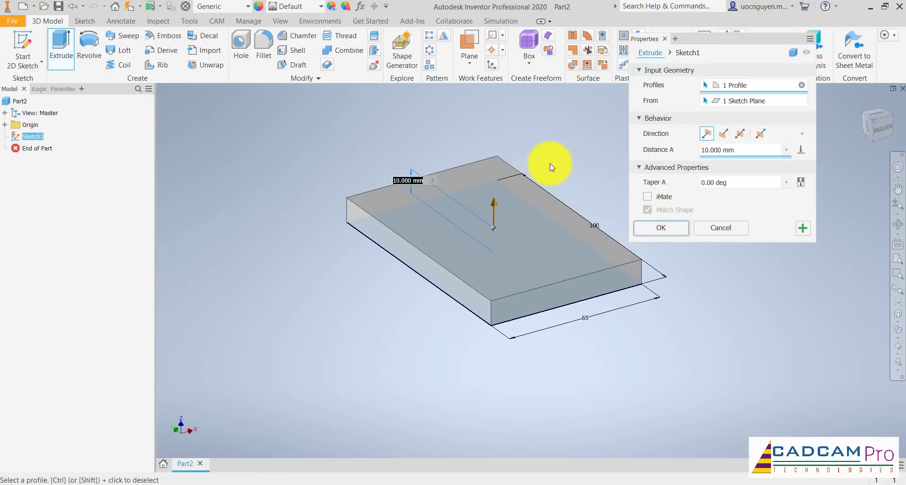
{"action": "type", "text": "15"}
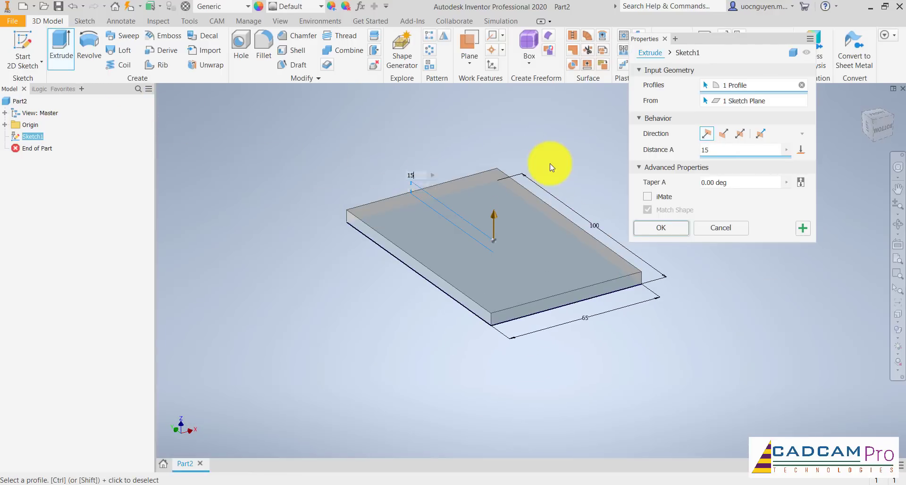
{"action": "left_click", "coordinate": [665, 228]}
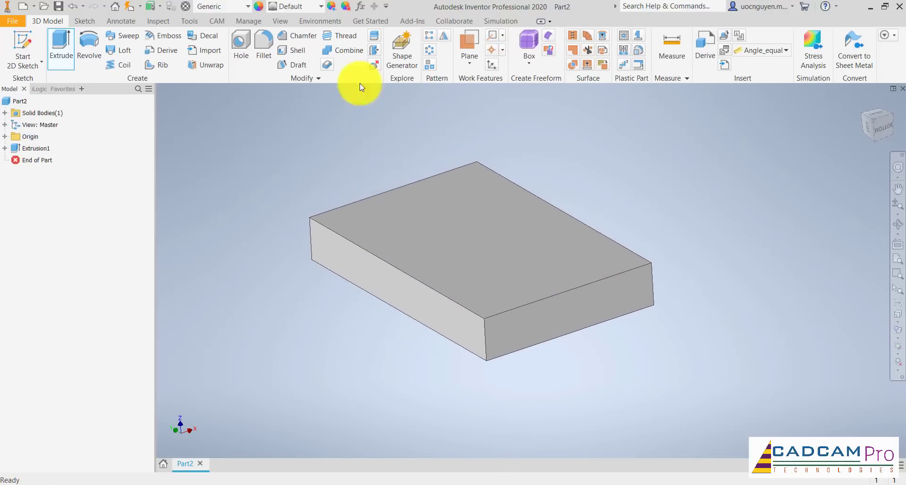
- Start a hole near the near corner of the block's upper face and consult the PDF drawing for its position
{"action": "key", "text": "h"}
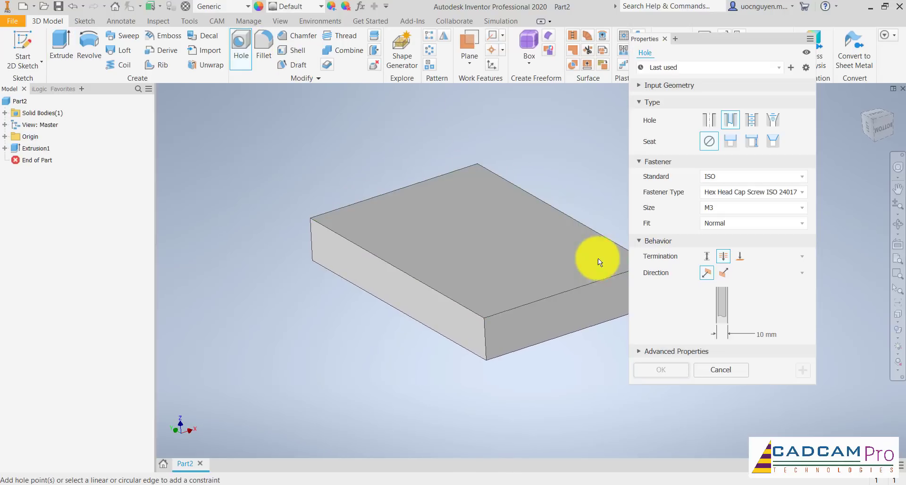
{"action": "left_click", "coordinate": [598, 259]}
{"action": "middle_click_drag", "start_coordinate": [586, 282], "coordinate": [461, 268]}
{"action": "scroll", "coordinate": [460, 268], "scroll_direction": "up", "scroll_amount": 3}
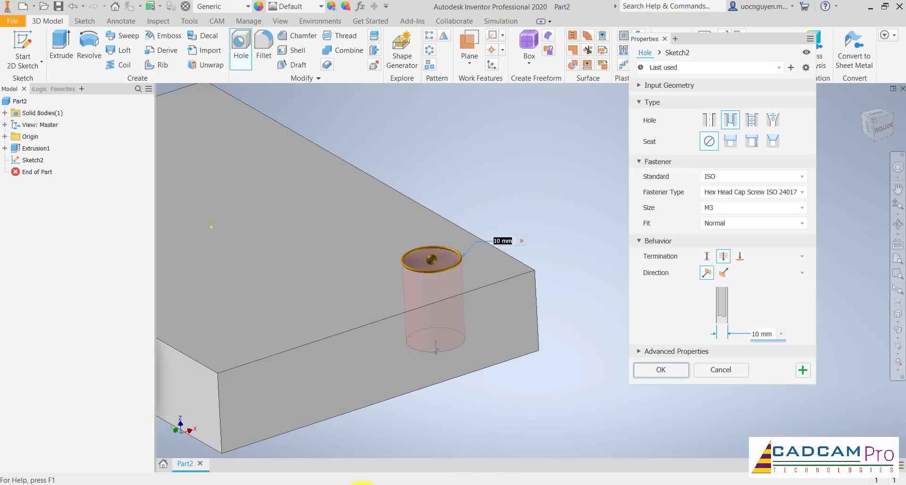
{"action": "left_click", "coordinate": [362, 483]}
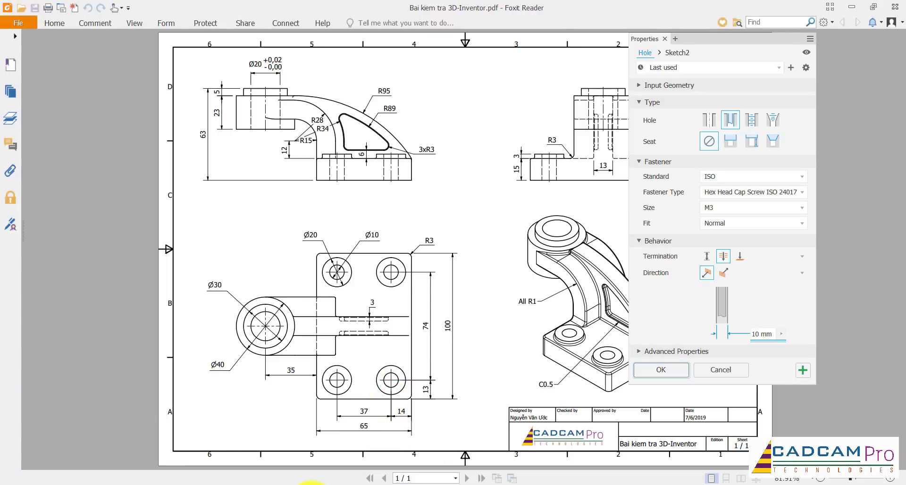
{"action": "left_click", "coordinate": [311, 484]}
- Position the hole centre 14 mm from the block's short edge and 13 mm from its long edge
{"action": "left_click", "coordinate": [494, 285]}
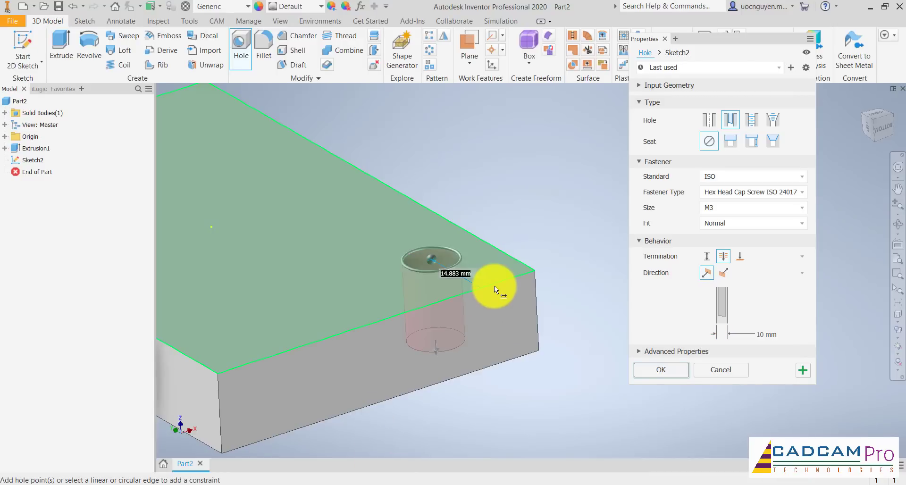
{"action": "type", "text": "14"}
{"action": "key", "text": "Return"}
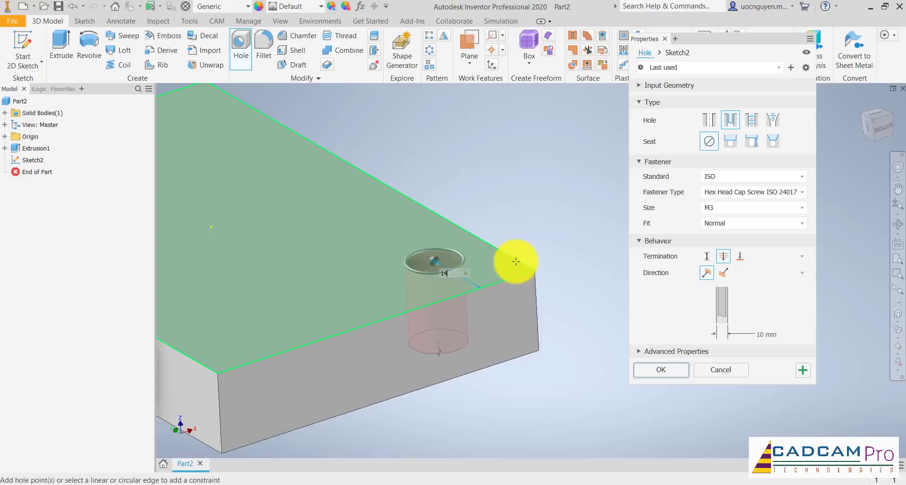
{"action": "left_click", "coordinate": [516, 259]}
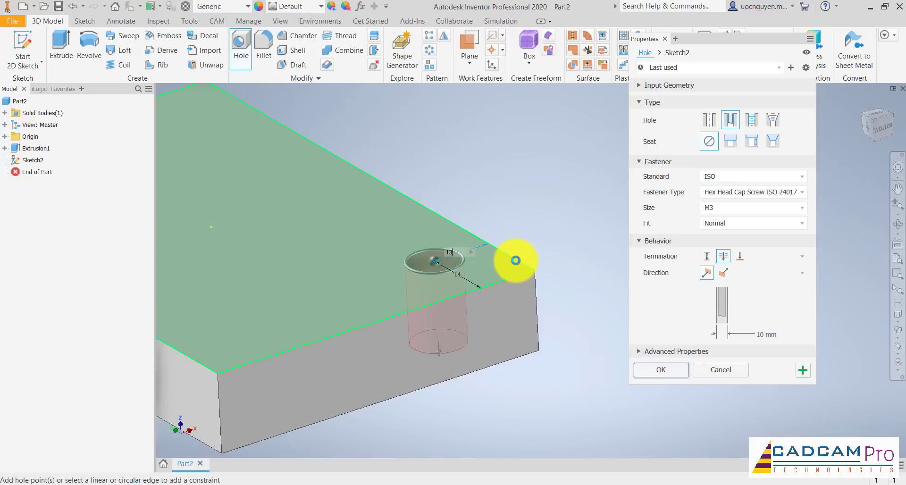
{"action": "type", "text": "13"}
{"action": "key", "text": "Return"}
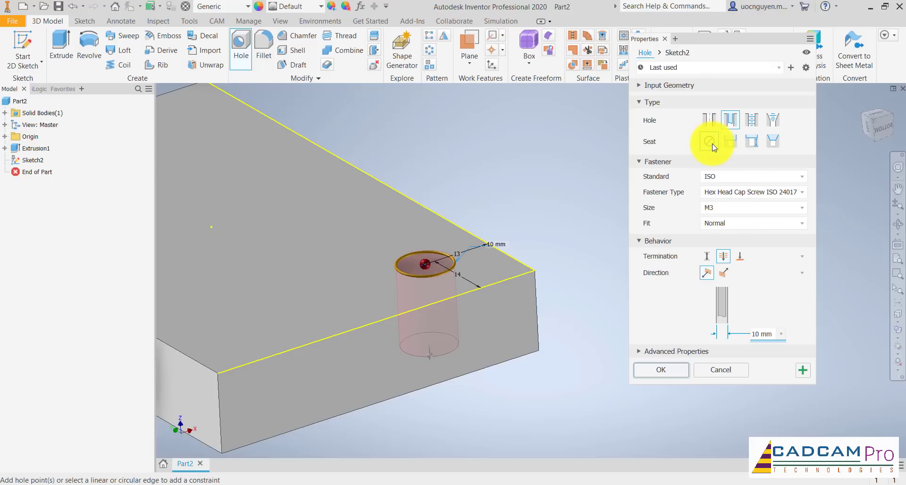
- Create it as a 10 mm clearance hole without a seat, passing through the whole block
{"action": "left_click", "coordinate": [731, 123]}
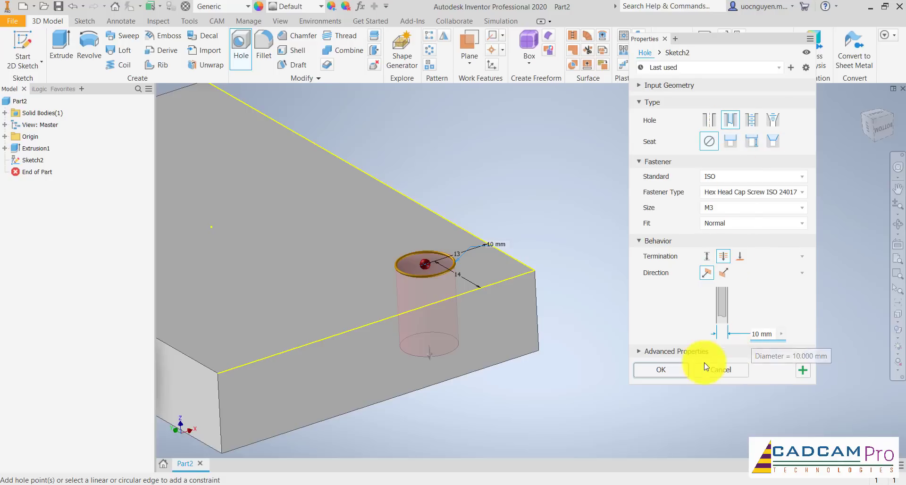
{"action": "left_click", "coordinate": [680, 370]}
{"action": "scroll", "coordinate": [613, 283], "scroll_direction": "up", "scroll_amount": 5}
{"action": "scroll", "coordinate": [613, 257], "scroll_direction": "down", "scroll_amount": 3}
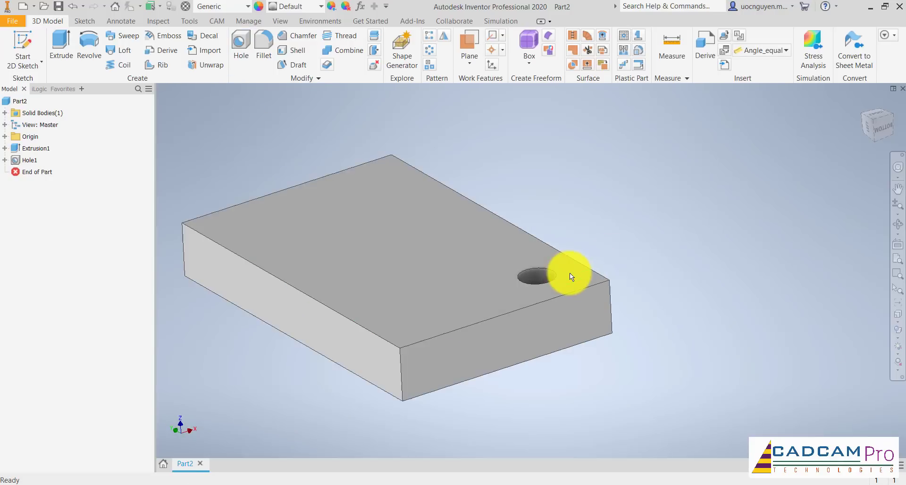
- Sketch a 20 mm diameter circle on the block's upper face, concentric with the hole
{"action": "left_click", "coordinate": [532, 262]}
{"action": "left_click", "coordinate": [594, 255]}
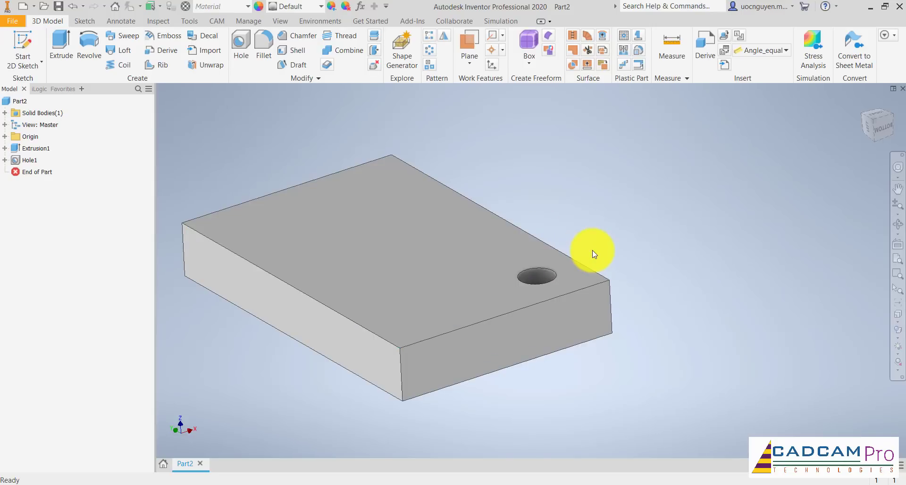
{"action": "left_click", "coordinate": [500, 242]}
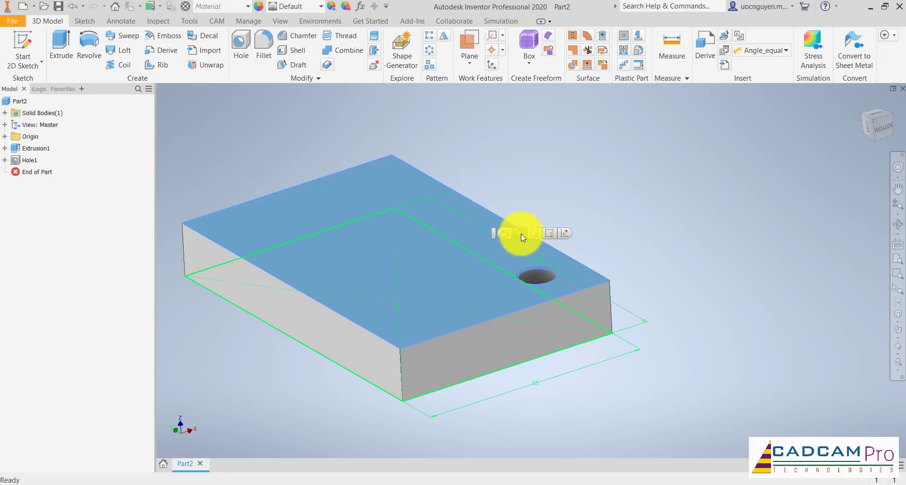
{"action": "left_click", "coordinate": [563, 233]}
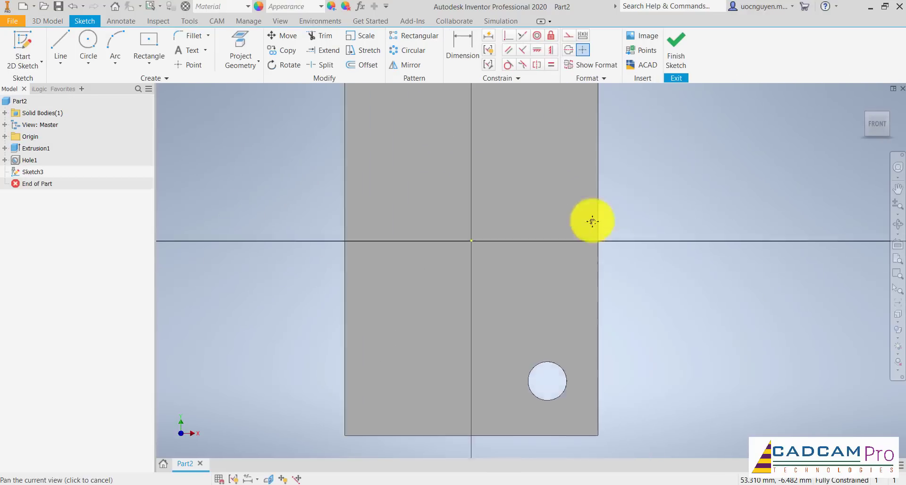
{"action": "left_click", "coordinate": [91, 47]}
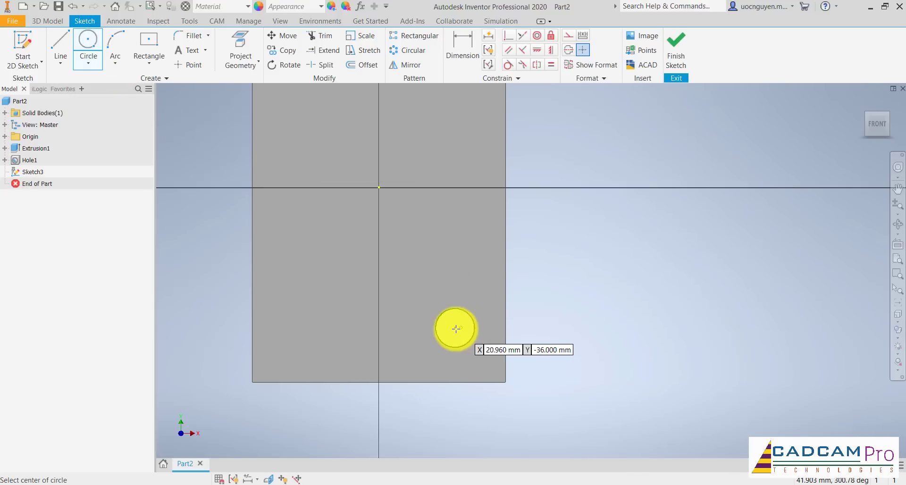
{"action": "left_click", "coordinate": [455, 327]}
{"action": "type", "text": "20"}
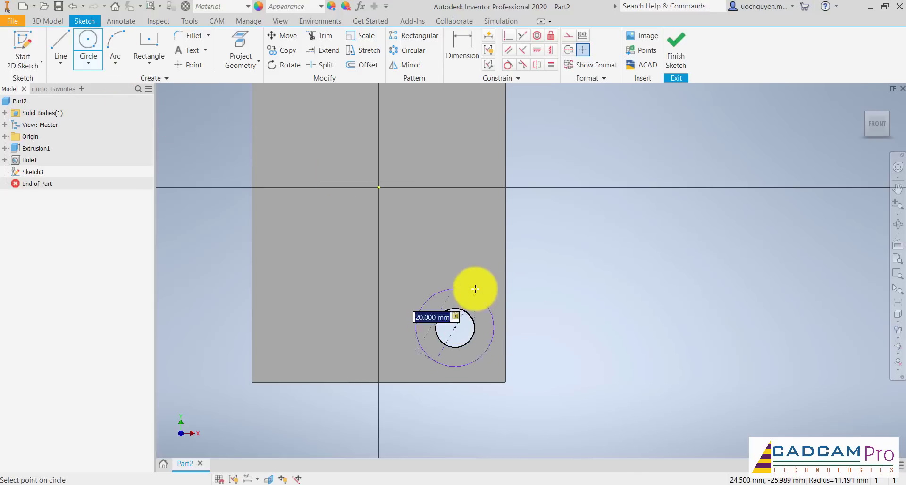
{"action": "key", "text": "Return"}
{"action": "key", "text": "Escape"}
{"action": "key", "text": "F6"}
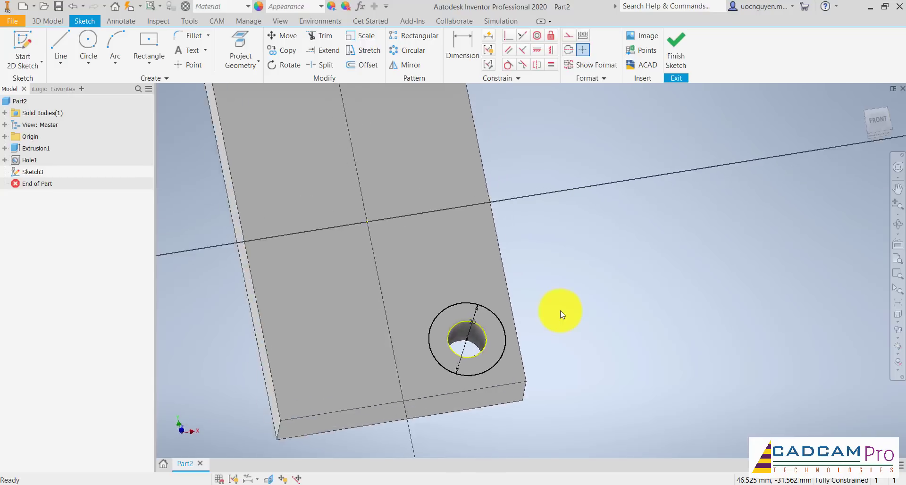
- Check the boss height in the PDF drawing and extrude the ring around the hole 3 mm, joined to the block
{"action": "left_click", "coordinate": [352, 484]}
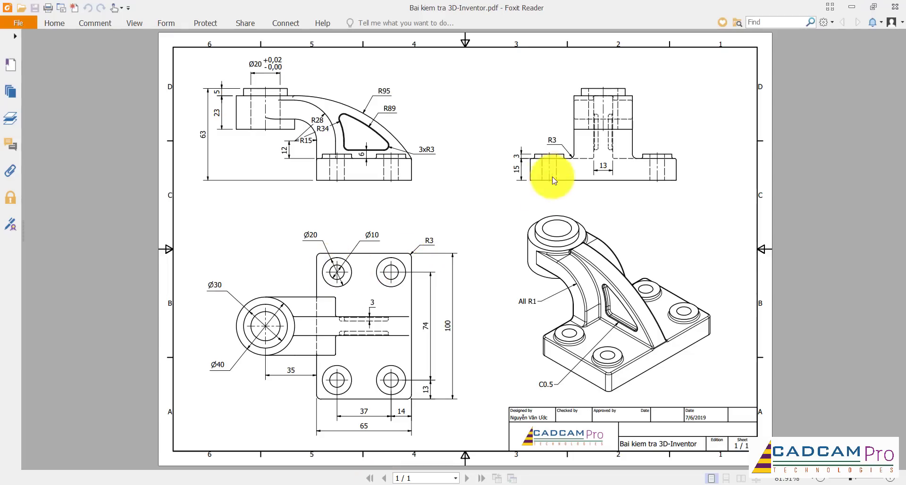
{"action": "left_click", "coordinate": [307, 483]}
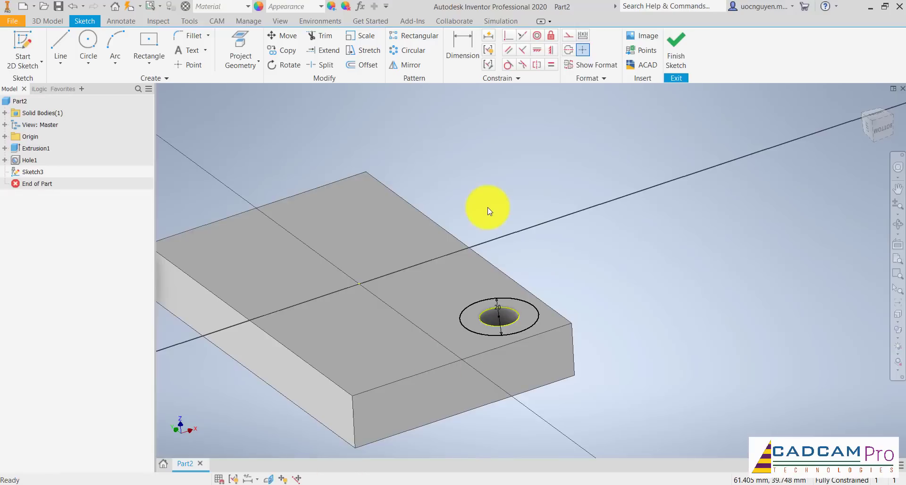
{"action": "left_click", "coordinate": [47, 21]}
{"action": "left_click", "coordinate": [64, 46]}
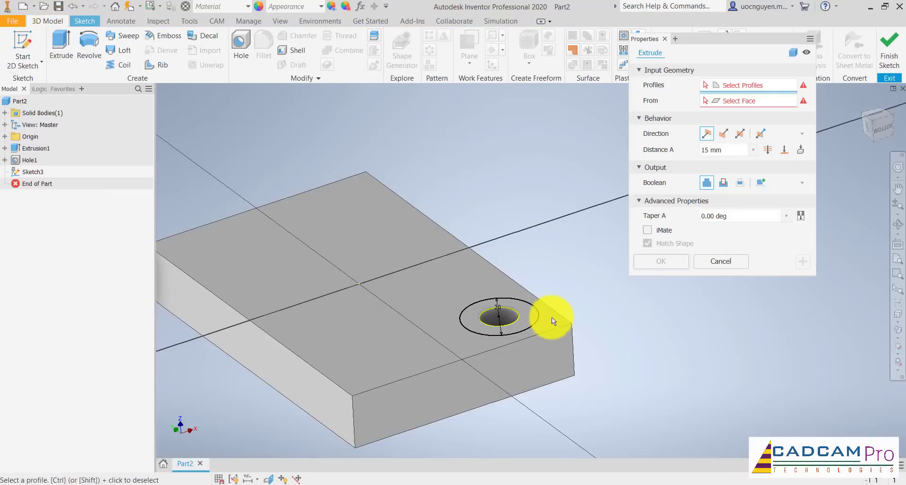
{"action": "left_click", "coordinate": [533, 318]}
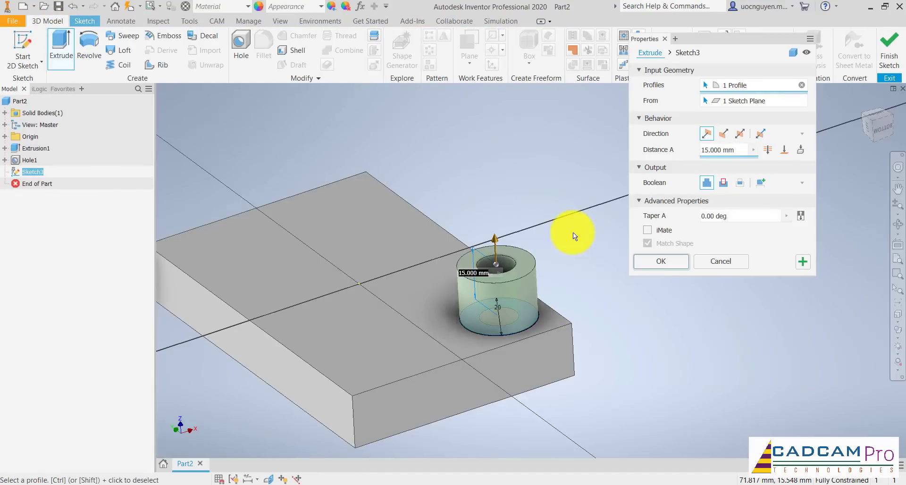
{"action": "type", "text": "3"}
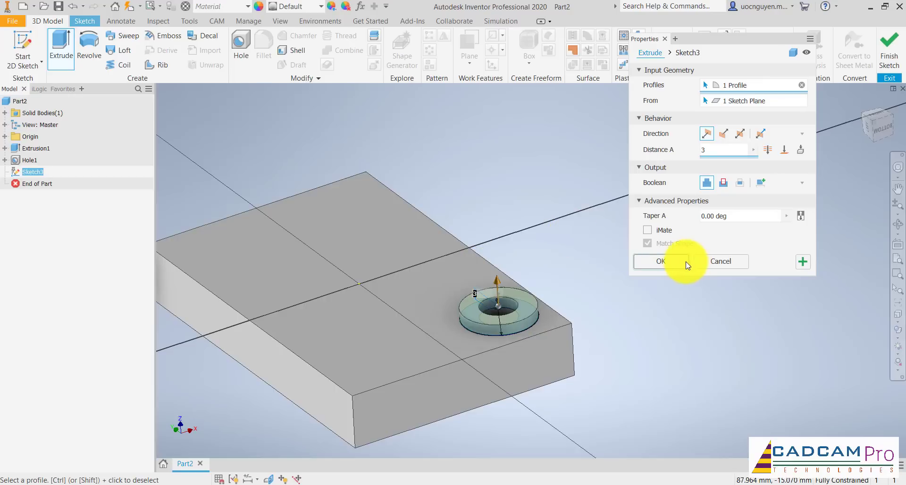
{"action": "left_click", "coordinate": [660, 261]}
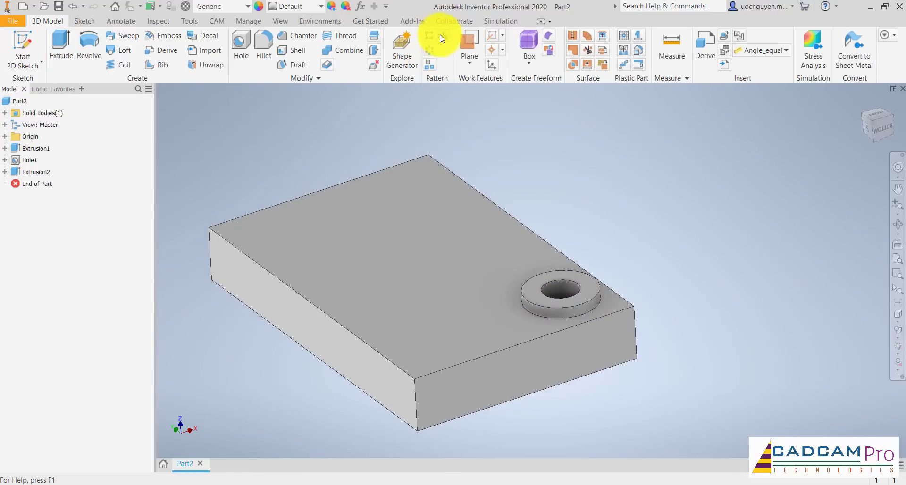
- Mirror the hole and its 3 mm boss about the XZ plane
{"action": "left_click", "coordinate": [443, 38]}
{"action": "left_click", "coordinate": [569, 289]}
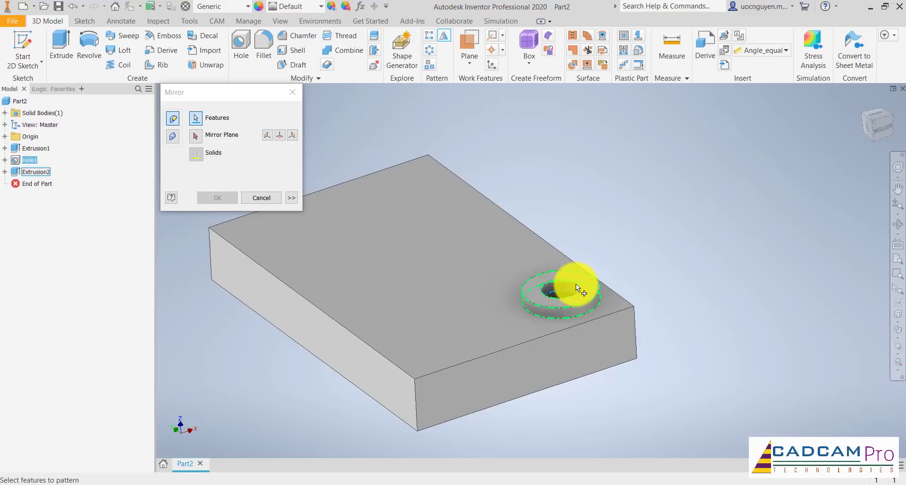
{"action": "left_click", "coordinate": [575, 284]}
{"action": "left_click", "coordinate": [196, 138]}
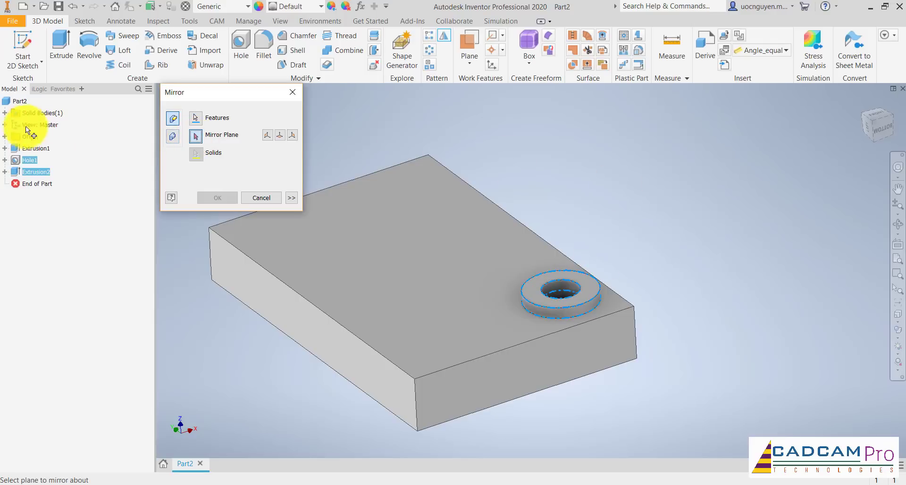
{"action": "left_click", "coordinate": [4, 137]}
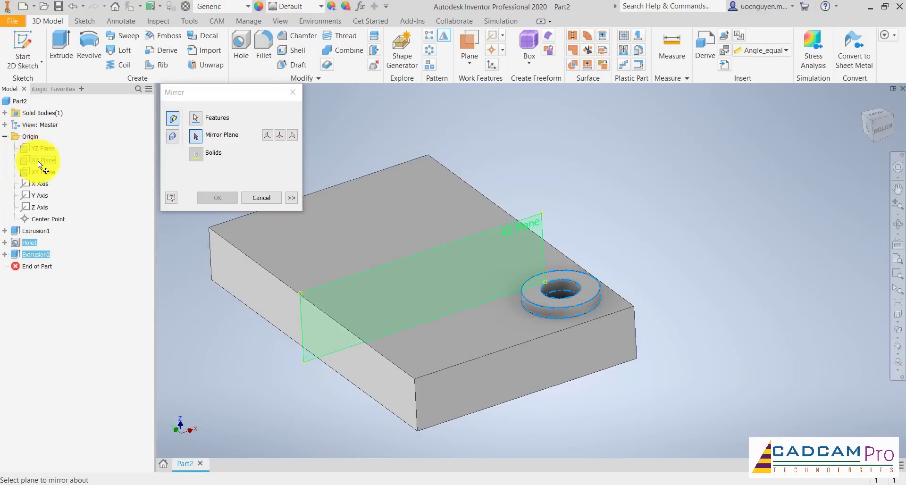
{"action": "left_click", "coordinate": [37, 160]}
{"action": "left_click", "coordinate": [217, 198]}
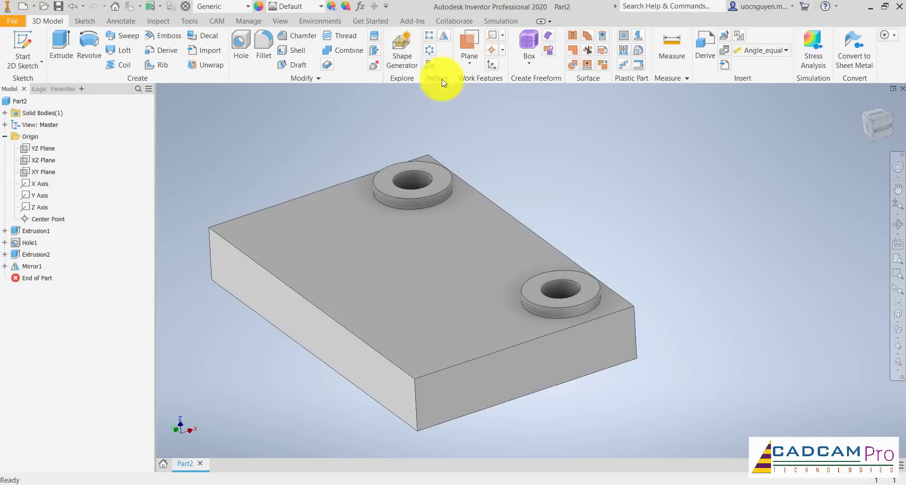
- Mirror the hole, its boss and the first mirror feature about the YZ plane to get all four bosses
{"action": "left_click", "coordinate": [444, 35]}
{"action": "left_click", "coordinate": [410, 178]}
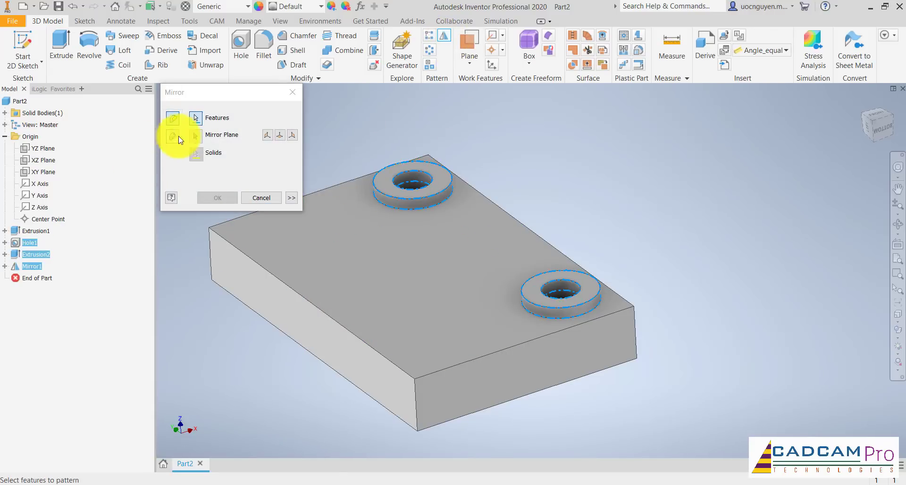
{"action": "left_click", "coordinate": [198, 137]}
{"action": "left_click", "coordinate": [46, 148]}
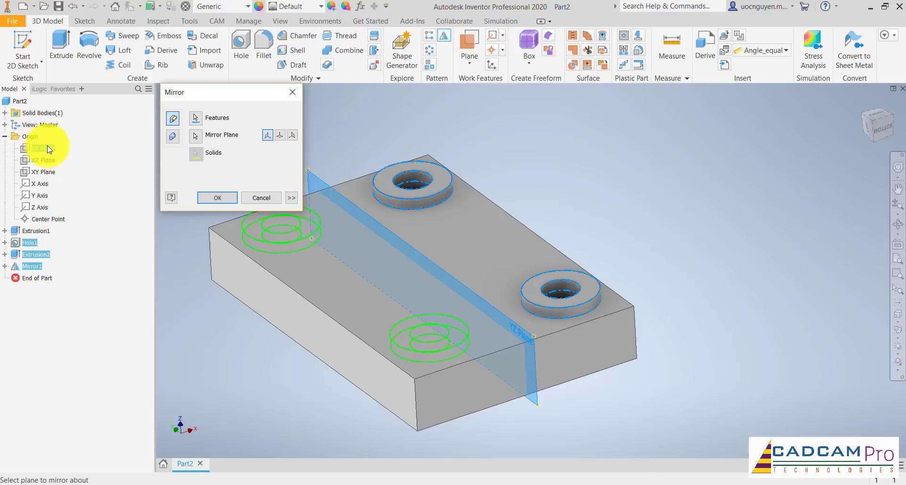
{"action": "left_click", "coordinate": [233, 197]}
{"action": "key", "text": "F6"}
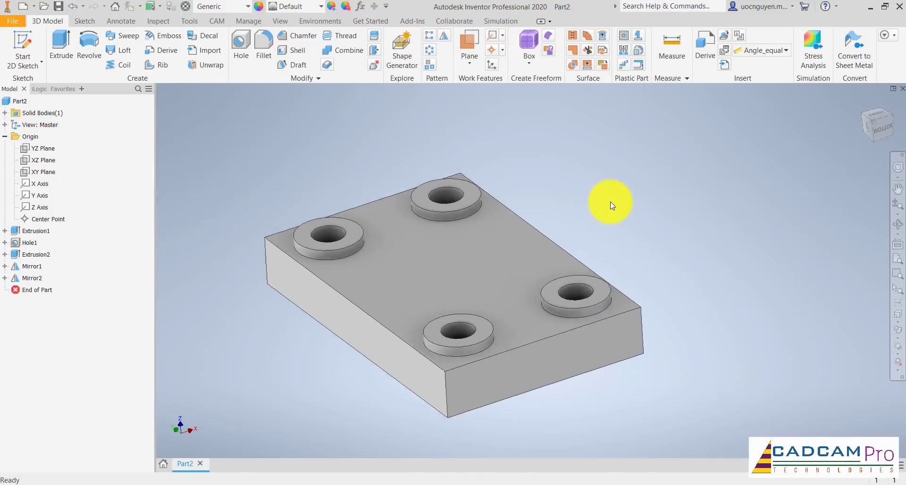
- Create a work plane offset -63 mm from the plate's bottom face, so that it lies above the bosses
{"action": "left_click", "coordinate": [364, 484]}
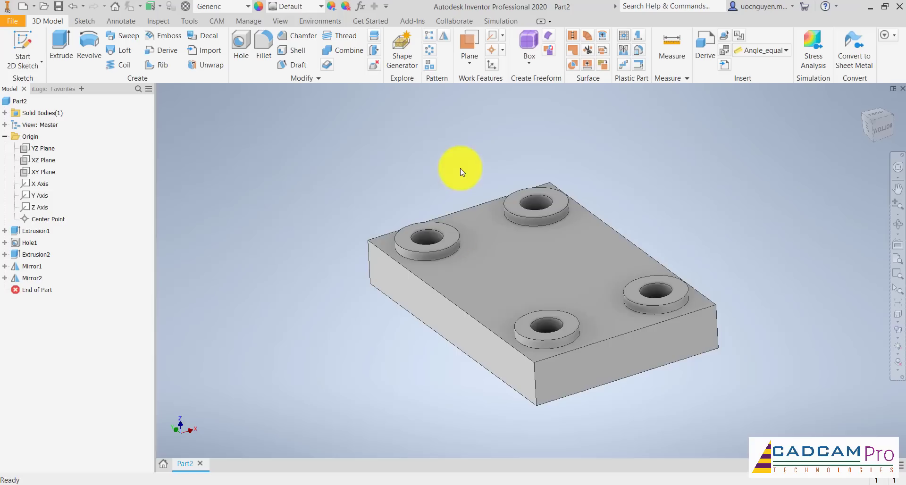
{"action": "left_click", "coordinate": [470, 63]}
{"action": "left_click", "coordinate": [504, 118]}
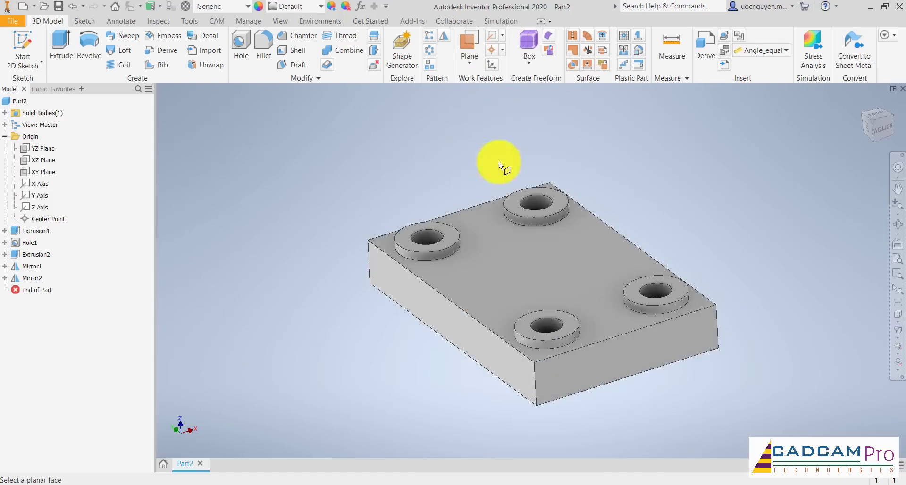
{"action": "middle_click_drag", "start_coordinate": [499, 161], "coordinate": [492, 319], "text": "shift"}
{"action": "left_click", "coordinate": [493, 321]}
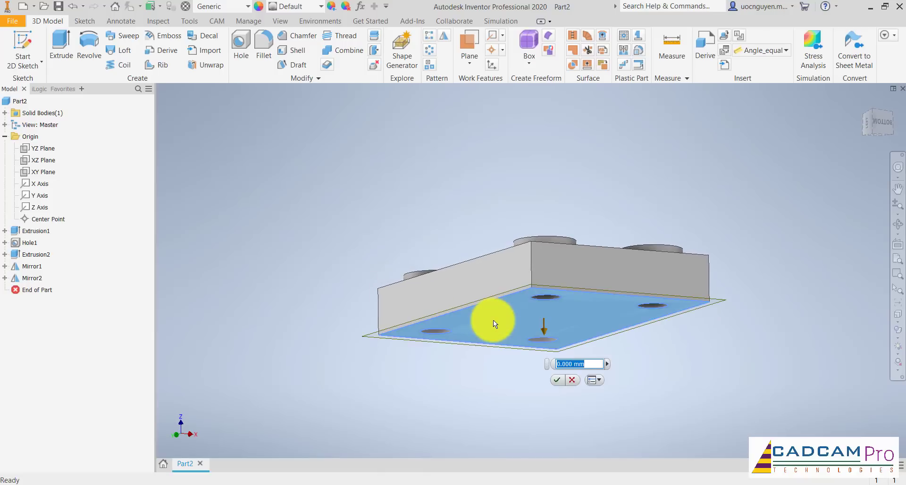
{"action": "type", "text": "-63"}
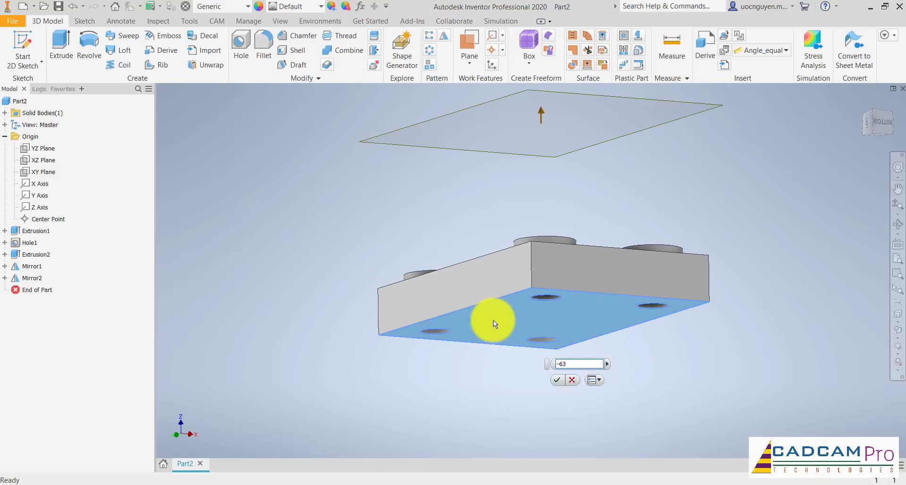
{"action": "key", "text": "Return"}
{"action": "middle_click_drag", "start_coordinate": [493, 319], "coordinate": [534, 124], "text": "shift"}
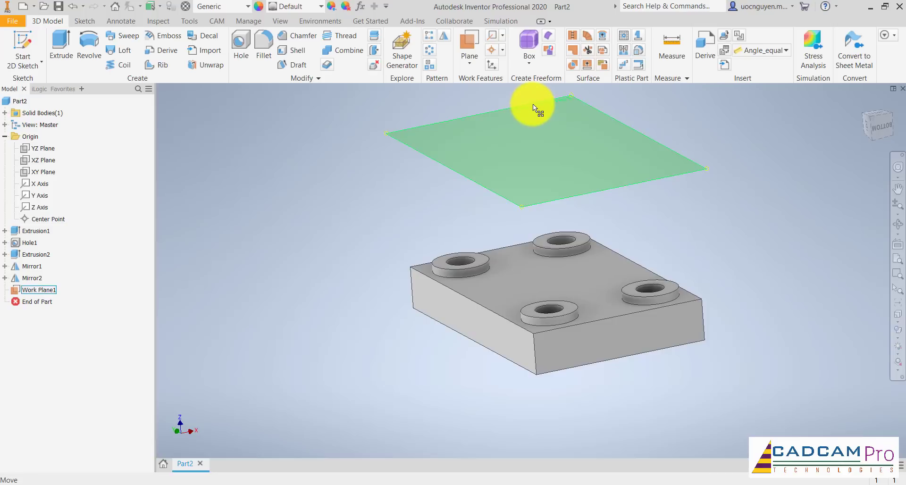
- Sketch two concentric circles of 20 mm and 30 mm diameter on the offset work plane, beside the plate's long edge
{"action": "left_click", "coordinate": [533, 104]}
{"action": "left_click", "coordinate": [557, 103]}
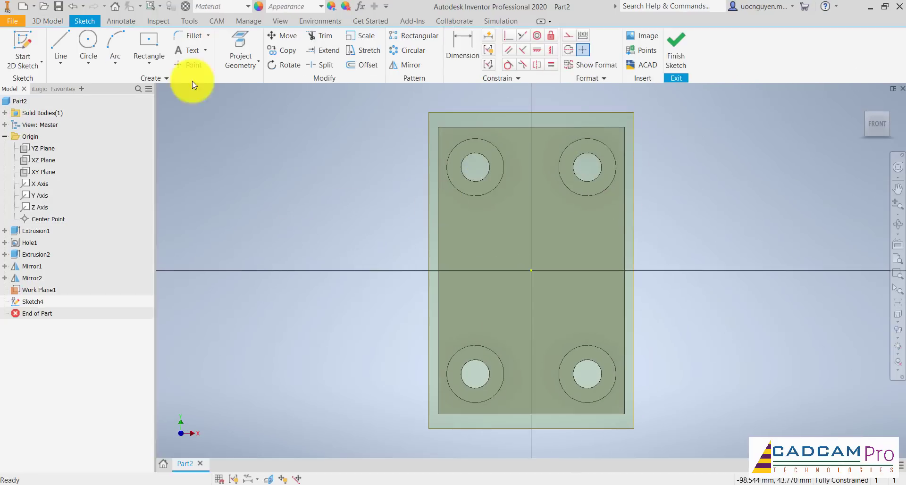
{"action": "left_click", "coordinate": [88, 41]}
{"action": "left_click", "coordinate": [338, 280]}
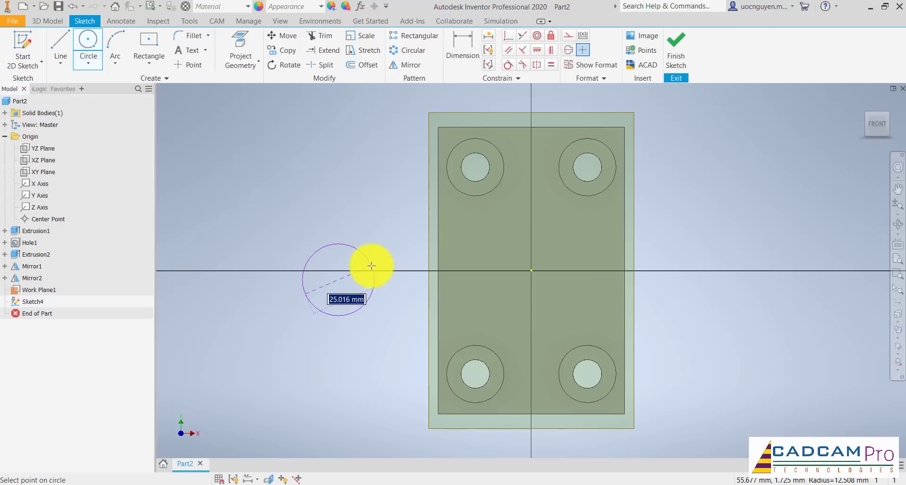
{"action": "type", "text": "20"}
{"action": "key", "text": "Return"}
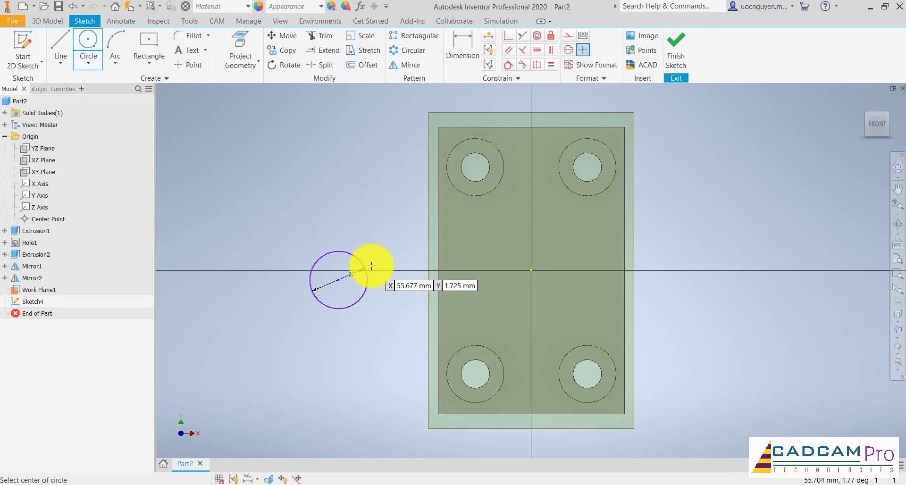
{"action": "left_click", "coordinate": [339, 281]}
{"action": "type", "text": "30"}
{"action": "key", "text": "Return"}
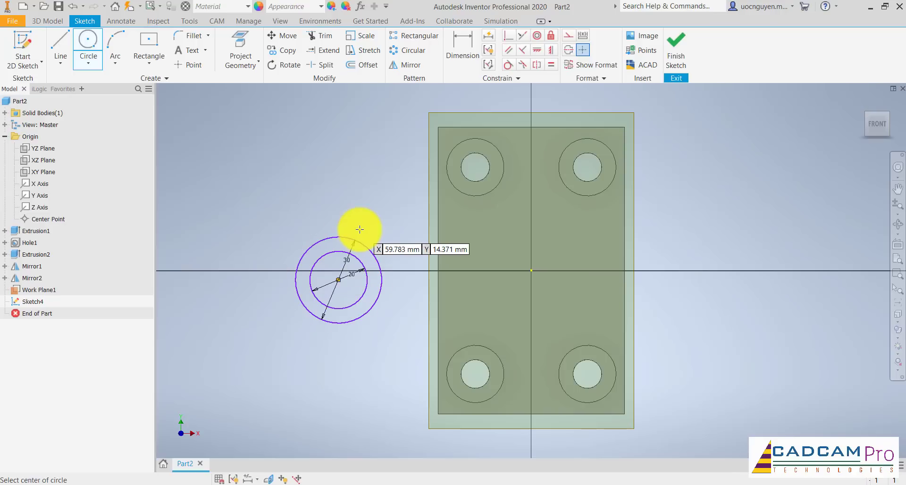
- Align the circles' centre horizontally with the origin, dimension it 35 mm from the plate's long edge per the PDF drawing, and finish the sketch
{"action": "left_click", "coordinate": [536, 50]}
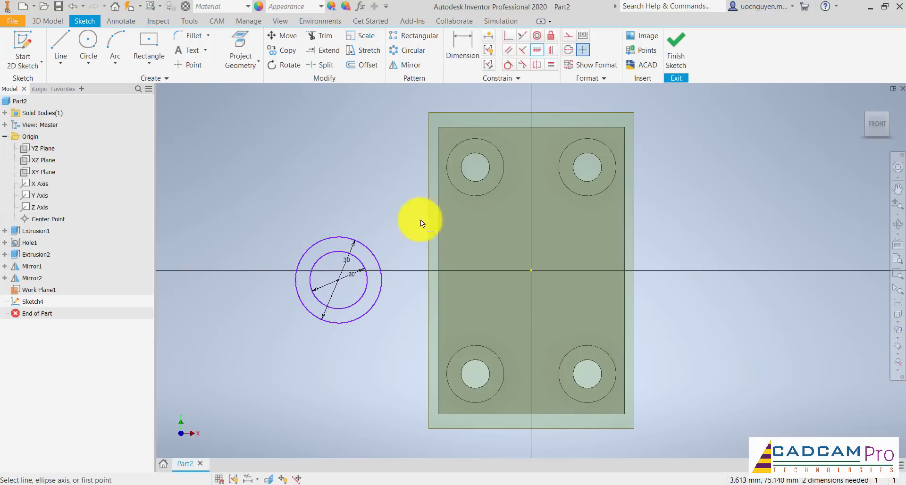
{"action": "left_click", "coordinate": [531, 272]}
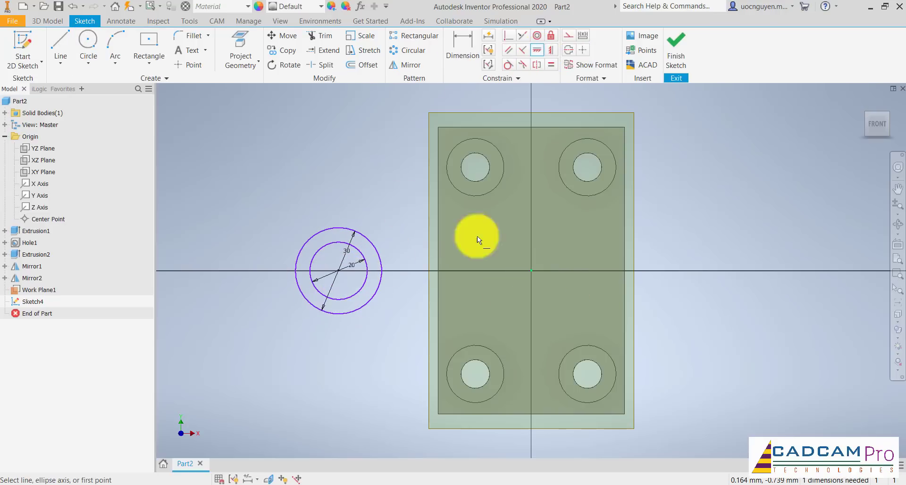
{"action": "left_click", "coordinate": [456, 43]}
{"action": "left_click", "coordinate": [371, 293]}
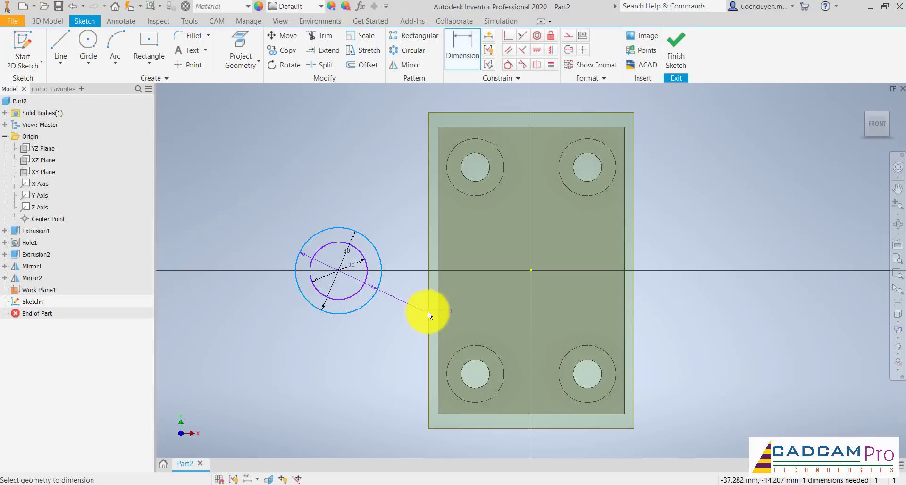
{"action": "left_click", "coordinate": [438, 309]}
{"action": "left_click", "coordinate": [397, 337]}
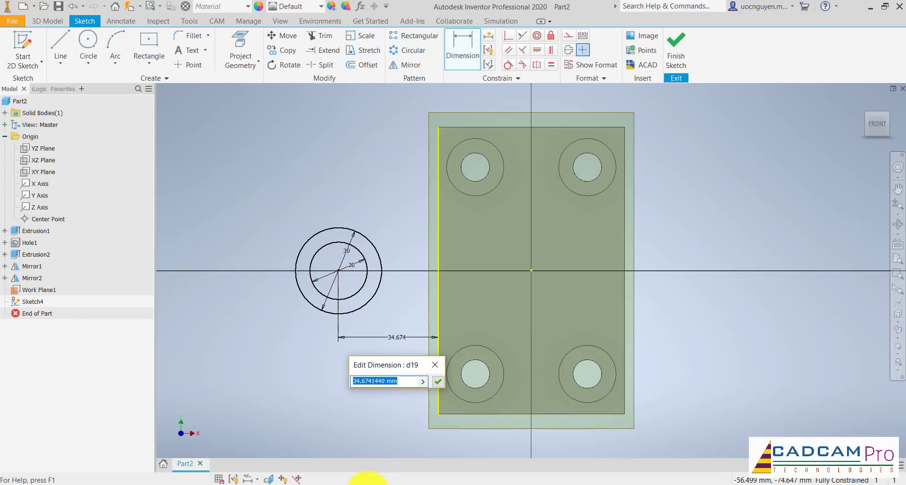
{"action": "left_click", "coordinate": [369, 484]}
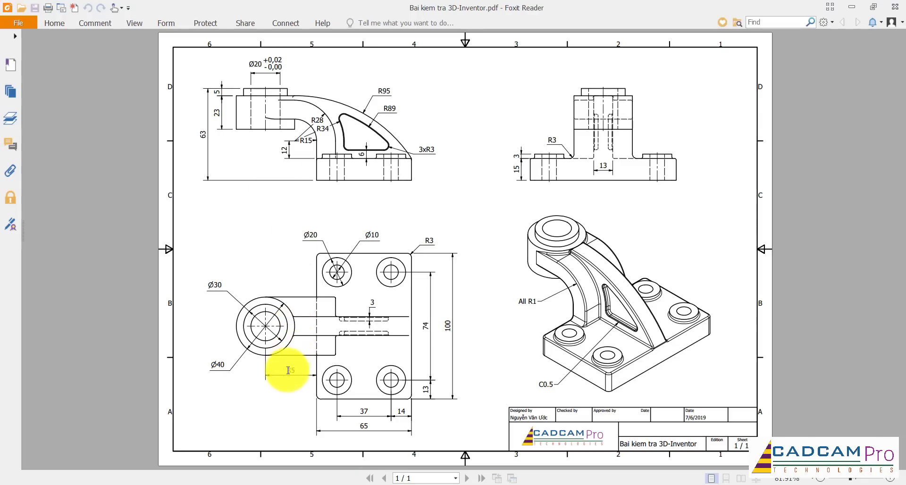
{"action": "left_click", "coordinate": [338, 482]}
{"action": "type", "text": "3"}
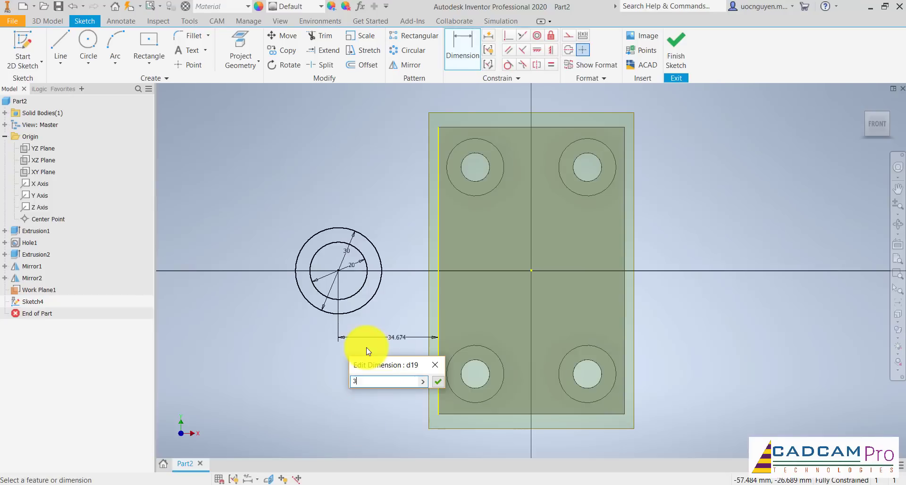
{"action": "type", "text": "5"}
{"action": "key", "text": "Return"}
{"action": "middle_click_drag", "start_coordinate": [694, 215], "coordinate": [721, 62], "text": "shift"}
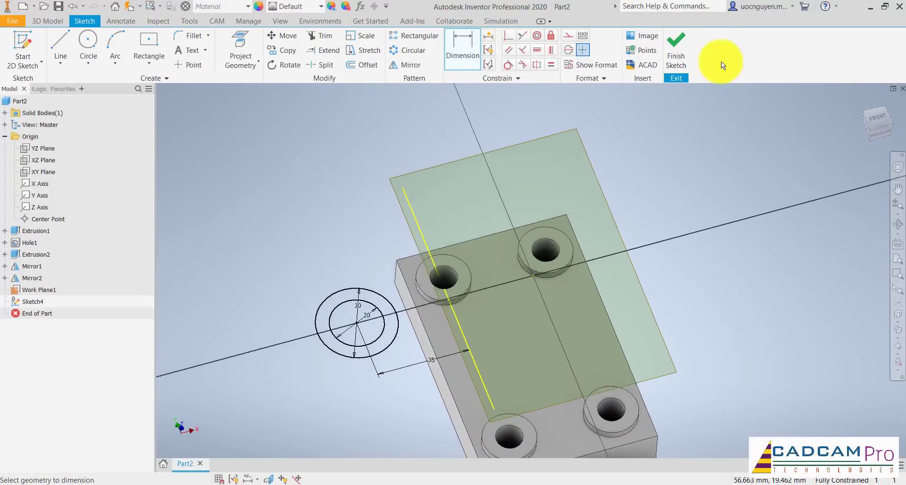
{"action": "left_click", "coordinate": [677, 48]}
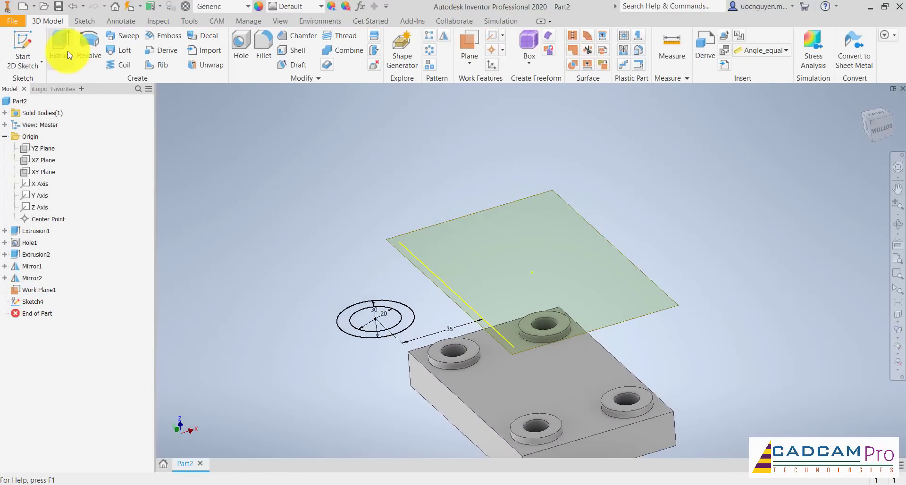
- Extrude the ring between the two circles 5 mm downward from the work plane, using the join operation
{"action": "left_click", "coordinate": [62, 47]}
{"action": "left_click", "coordinate": [341, 323]}
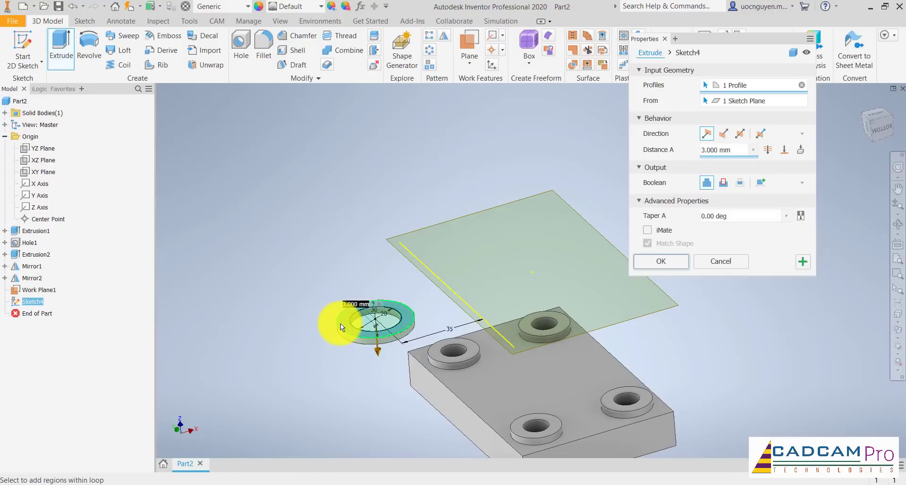
{"action": "type", "text": "5"}
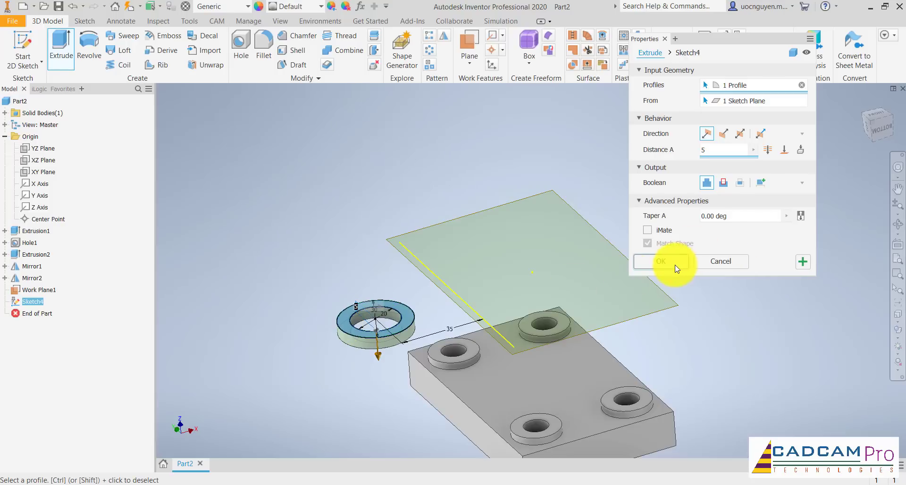
{"action": "left_click", "coordinate": [663, 261]}
- Check the outer diameter in the PDF drawing and sketch a concentric 40 mm circle on the ring's underside
{"action": "left_click", "coordinate": [376, 482]}
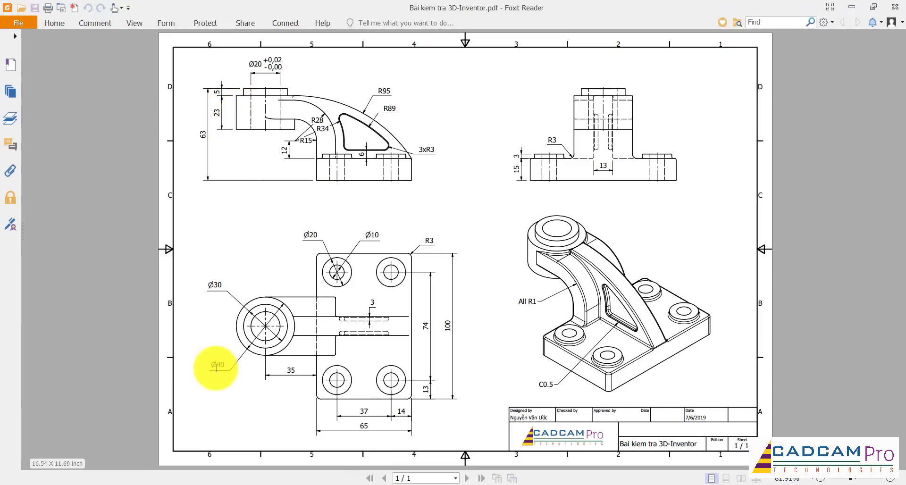
{"action": "left_click", "coordinate": [310, 482]}
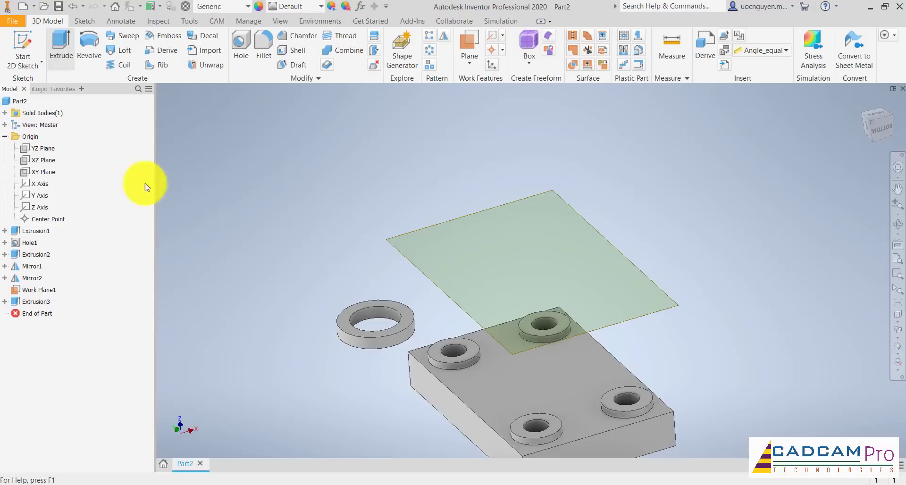
{"action": "scroll", "coordinate": [364, 334], "scroll_direction": "up", "scroll_amount": 4}
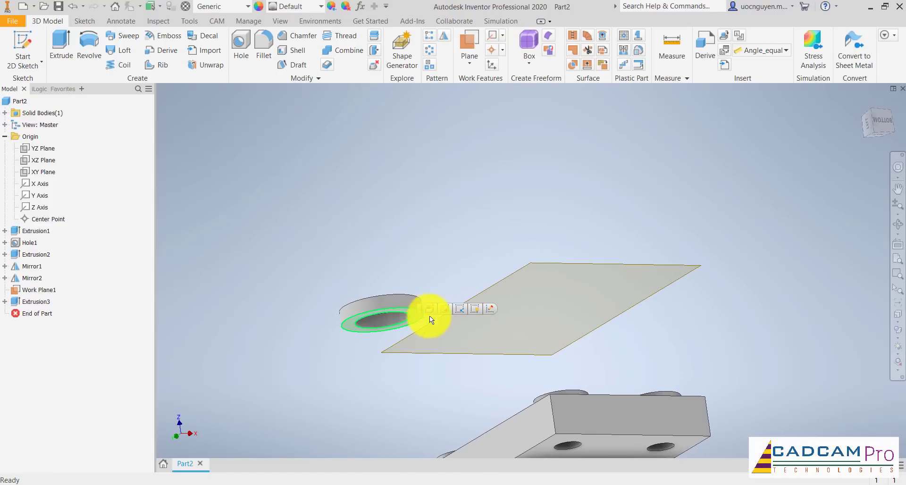
{"action": "left_click", "coordinate": [421, 315]}
{"action": "key", "text": "s"}
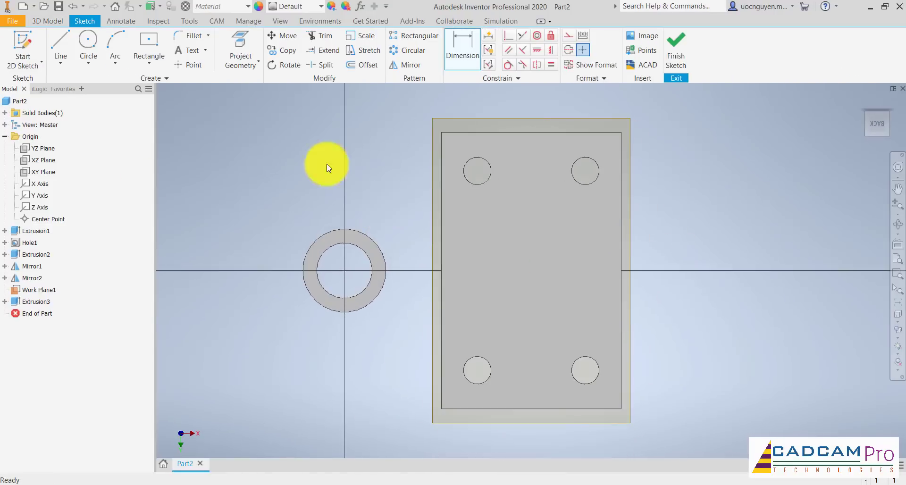
{"action": "left_click", "coordinate": [88, 41]}
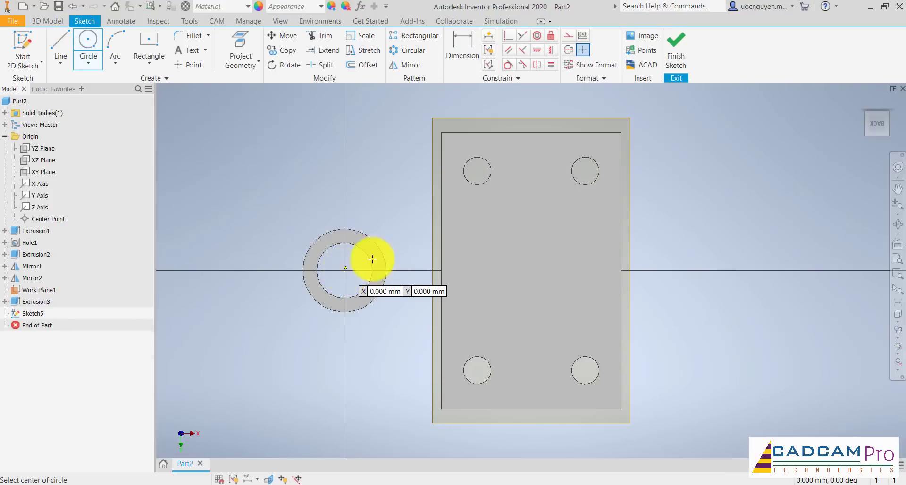
{"action": "left_click", "coordinate": [344, 270]}
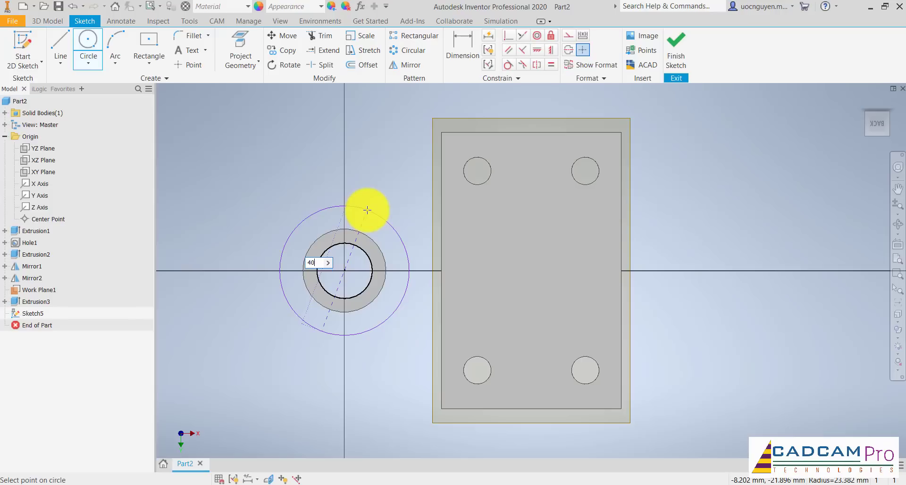
{"action": "type", "text": "40"}
{"action": "key", "text": "Return"}
- Extrude the 40 mm profile around the bore 23 mm downward, joined to the ring
{"action": "left_click", "coordinate": [47, 20]}
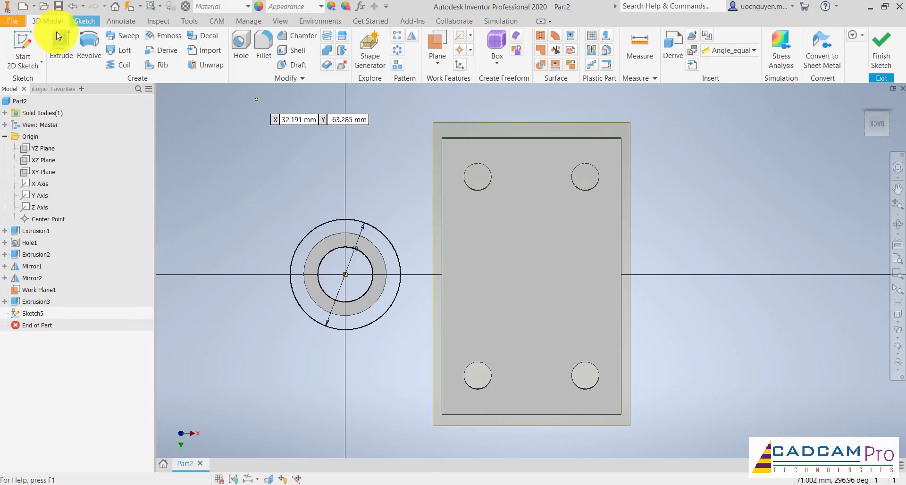
{"action": "left_click", "coordinate": [56, 32]}
{"action": "left_click", "coordinate": [332, 233]}
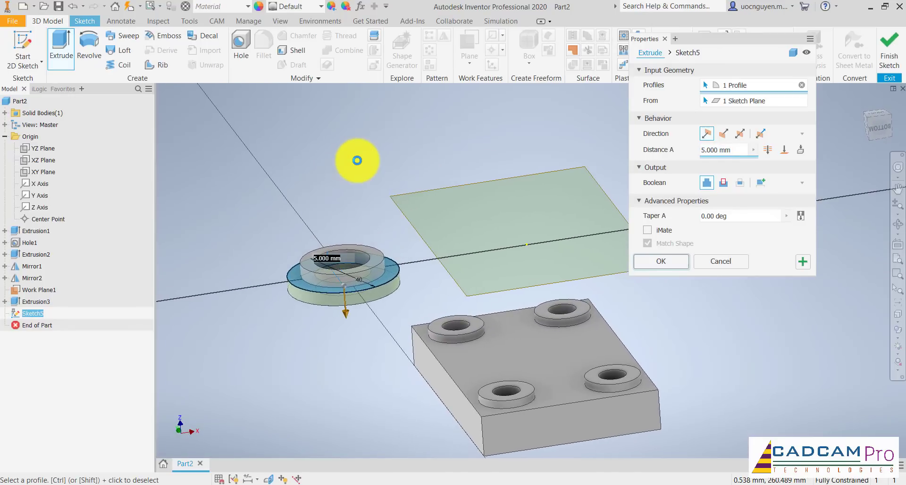
{"action": "left_click", "coordinate": [679, 262]}
- Hide the work plane and check the connecting arm's dimensions in the PDF drawing
{"action": "right_click", "coordinate": [635, 273]}
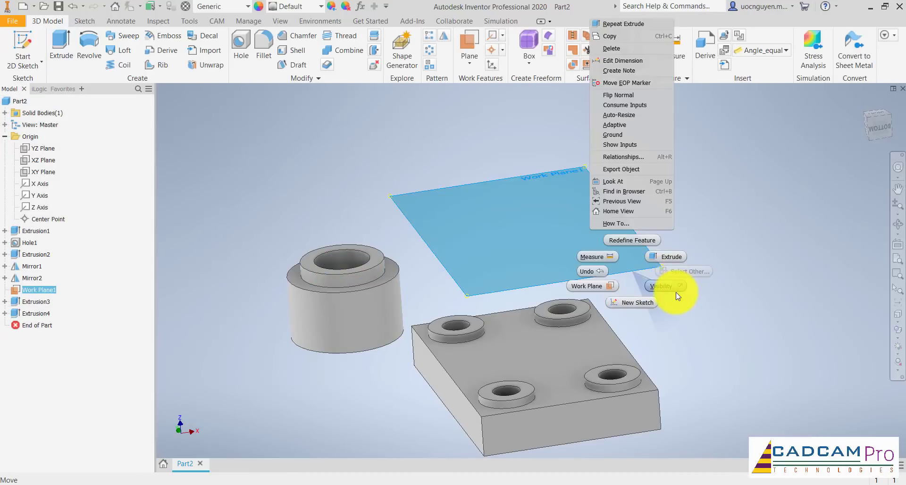
{"action": "left_click", "coordinate": [676, 290]}
{"action": "middle_click_drag", "start_coordinate": [675, 290], "coordinate": [683, 257]}
{"action": "left_click", "coordinate": [354, 479]}
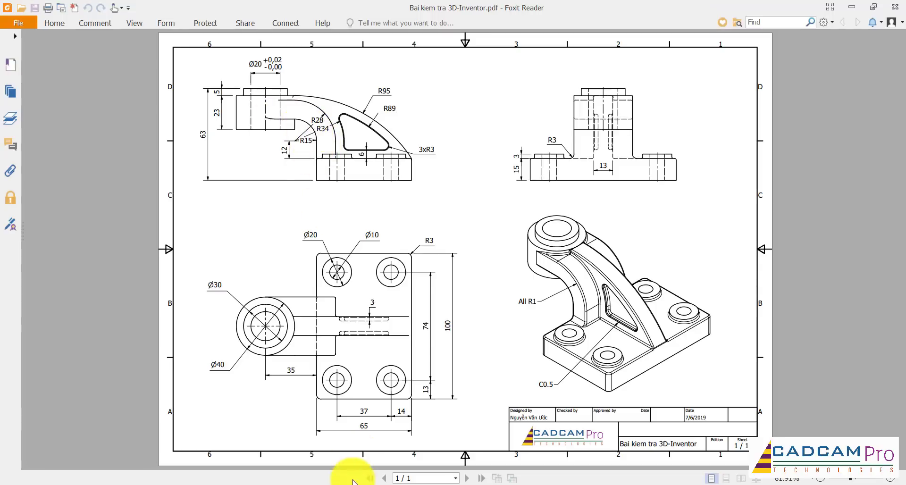
{"action": "left_click", "coordinate": [306, 484]}
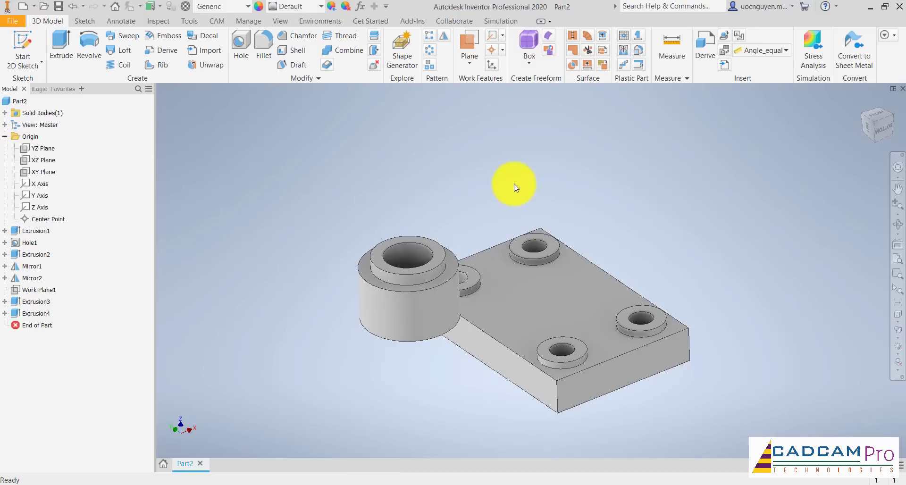
- Start a sketch on the XZ plane and draw a vertical line about 19 mm up from the base plate's upper corner nearest the boss
{"action": "left_click", "coordinate": [43, 161]}
{"action": "left_click", "coordinate": [503, 282]}
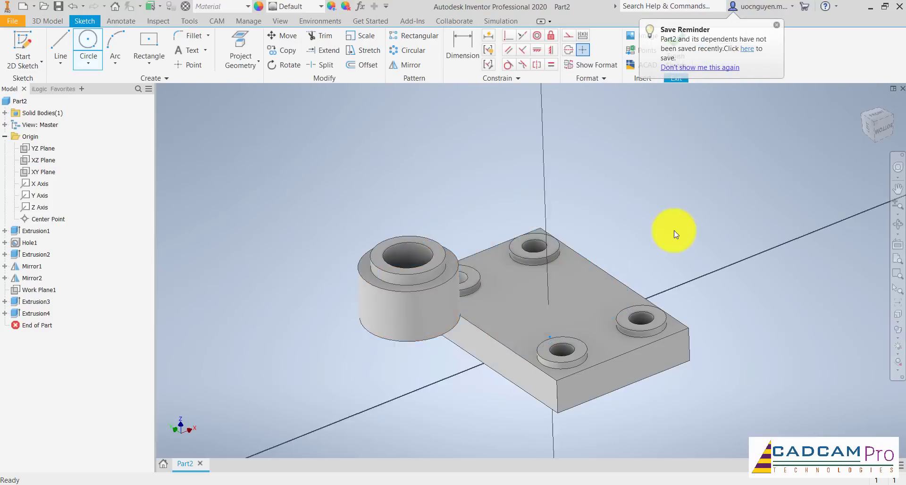
{"action": "middle_click_drag", "start_coordinate": [443, 172], "coordinate": [462, 228]}
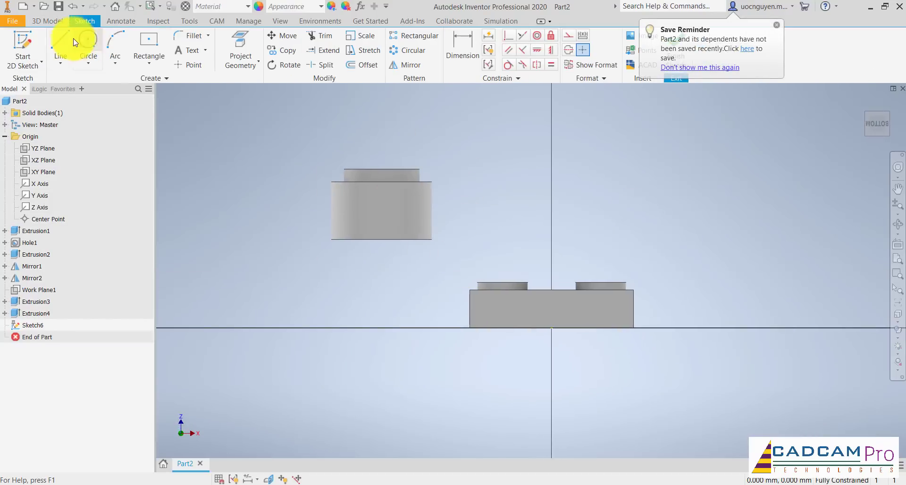
{"action": "left_click", "coordinate": [60, 48]}
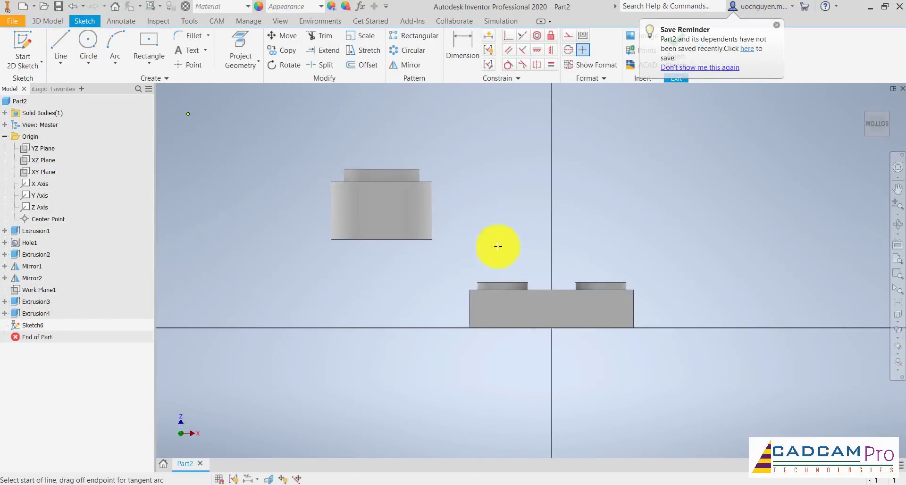
{"action": "left_click", "coordinate": [470, 289]}
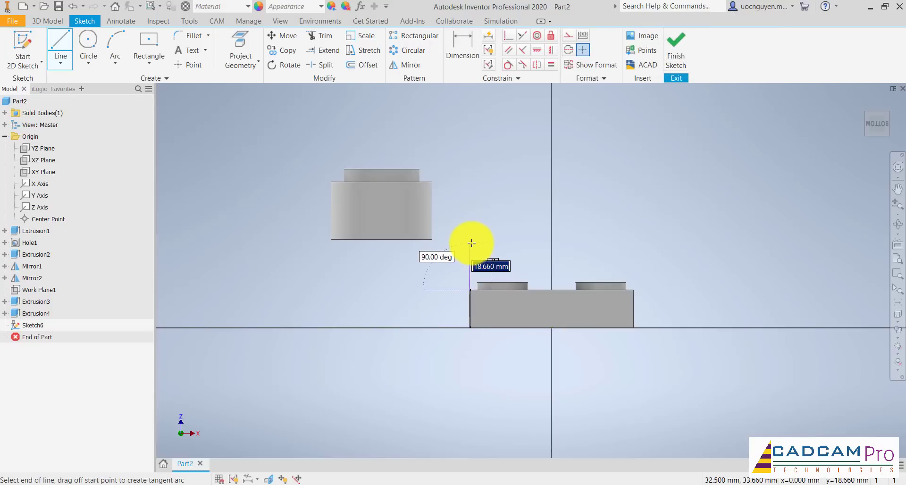
{"action": "left_click", "coordinate": [471, 243]}
- Sketch an arc of about 22 mm radius from the line's upper end toward the boss and make it tangent to the line
{"action": "key", "text": "a"}
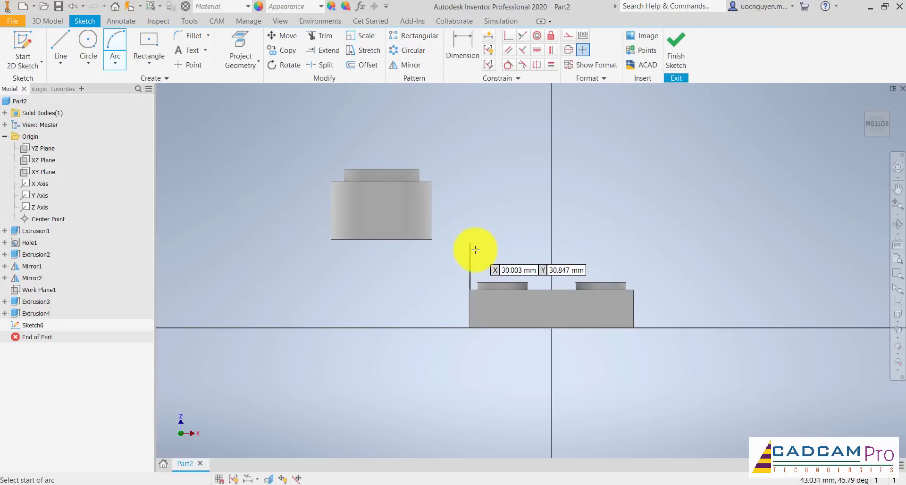
{"action": "left_click", "coordinate": [470, 243]}
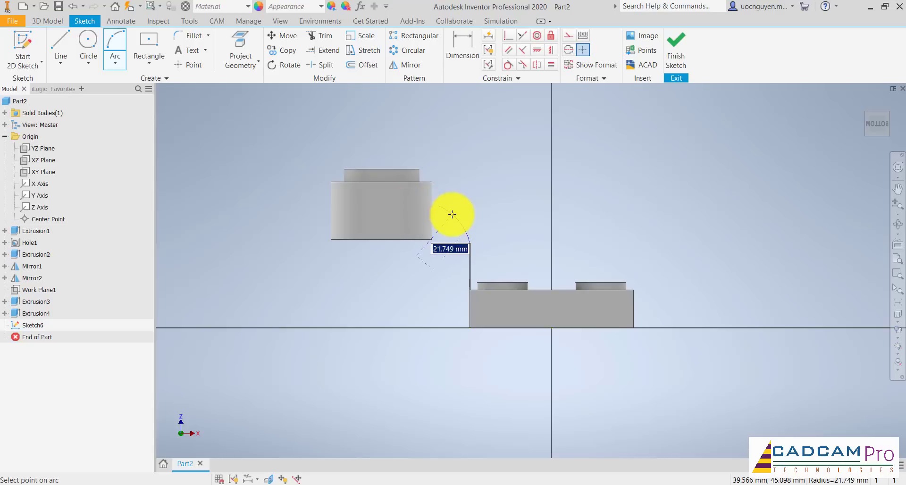
{"action": "left_click", "coordinate": [438, 206]}
{"action": "left_click", "coordinate": [508, 65]}
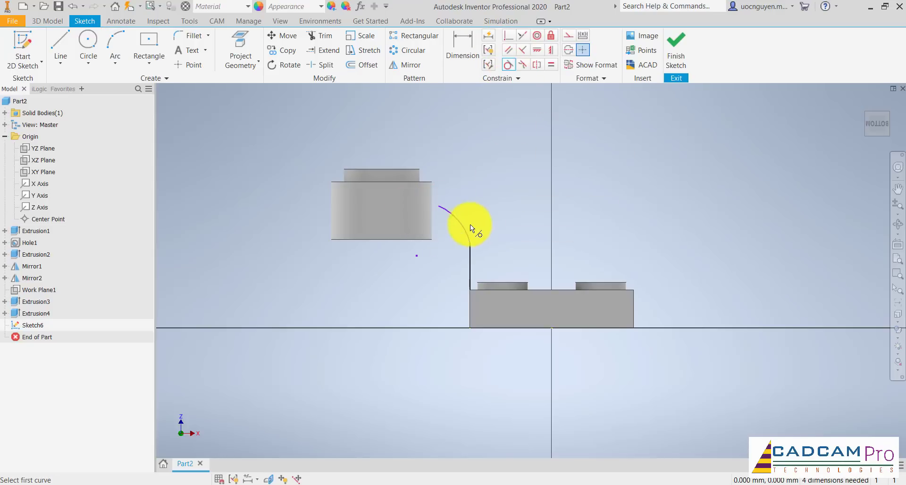
{"action": "left_click", "coordinate": [469, 247]}
- Dimension the vertical line to 12 mm and the arc's radius to 15 mm
{"action": "left_click", "coordinate": [462, 47]}
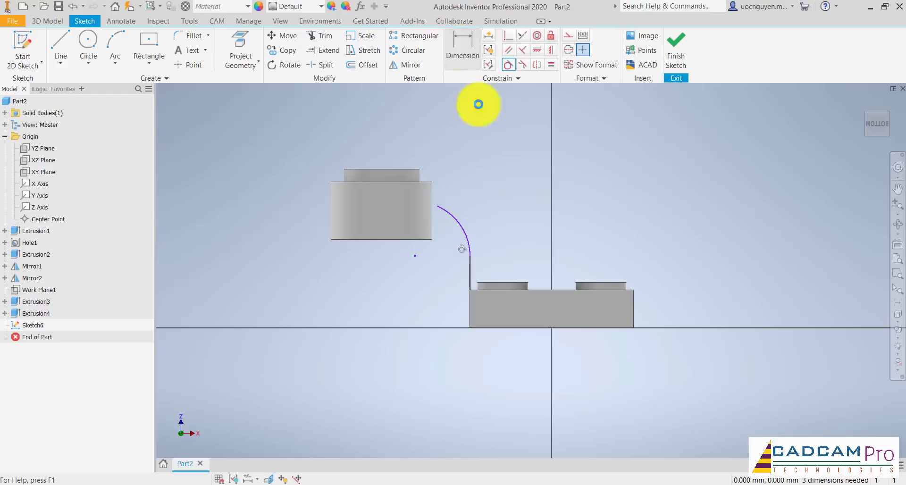
{"action": "left_click", "coordinate": [446, 269]}
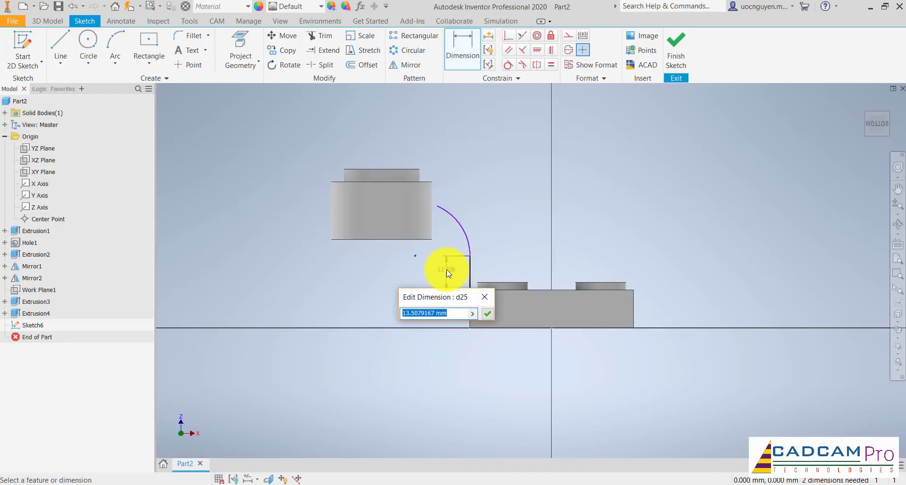
{"action": "type", "text": "12"}
{"action": "key", "text": "Return"}
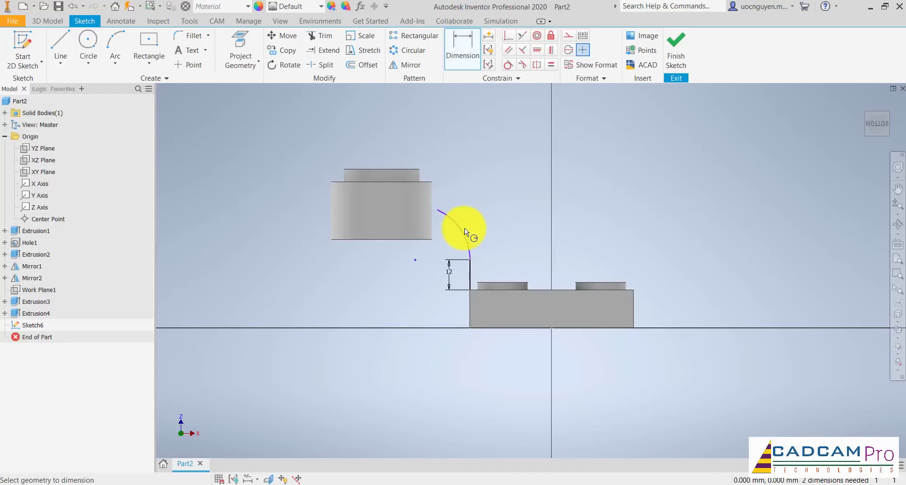
{"action": "left_click", "coordinate": [464, 228]}
{"action": "left_click", "coordinate": [452, 238]}
{"action": "type", "text": "15"}
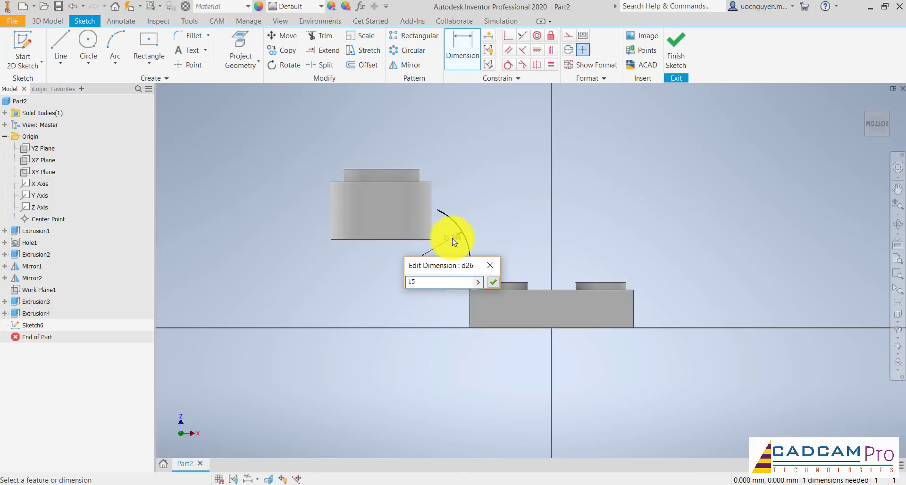
{"action": "key", "text": "Return"}
{"action": "scroll", "coordinate": [464, 224], "scroll_direction": "up", "scroll_amount": 3}
{"action": "key", "text": "Escape"}
- Draw a horizontal line from the arc's free end into the boss and make it tangent to the arc
{"action": "key", "text": "l"}
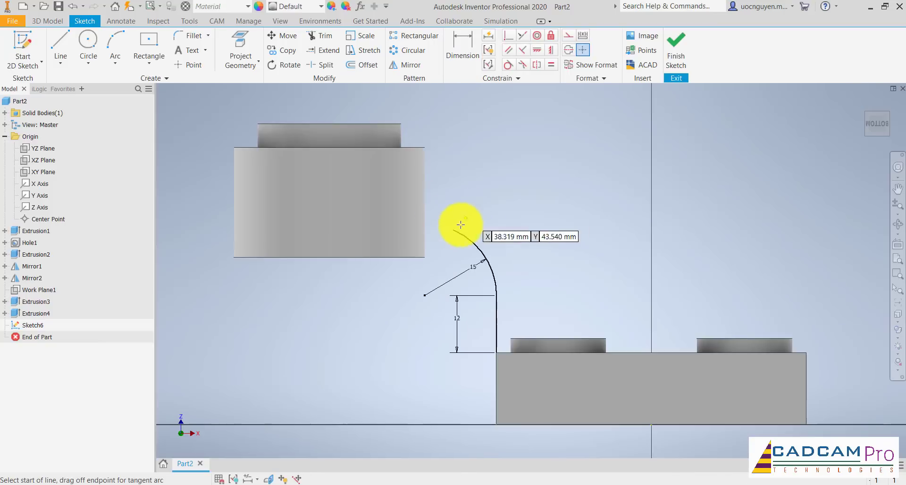
{"action": "left_click", "coordinate": [454, 229]}
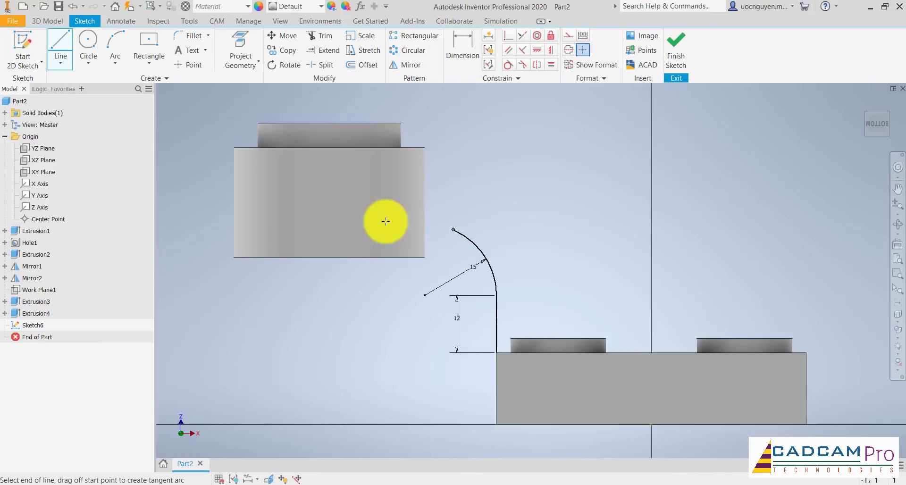
{"action": "left_click", "coordinate": [339, 229]}
{"action": "key", "text": "Escape"}
{"action": "left_click", "coordinate": [507, 64]}
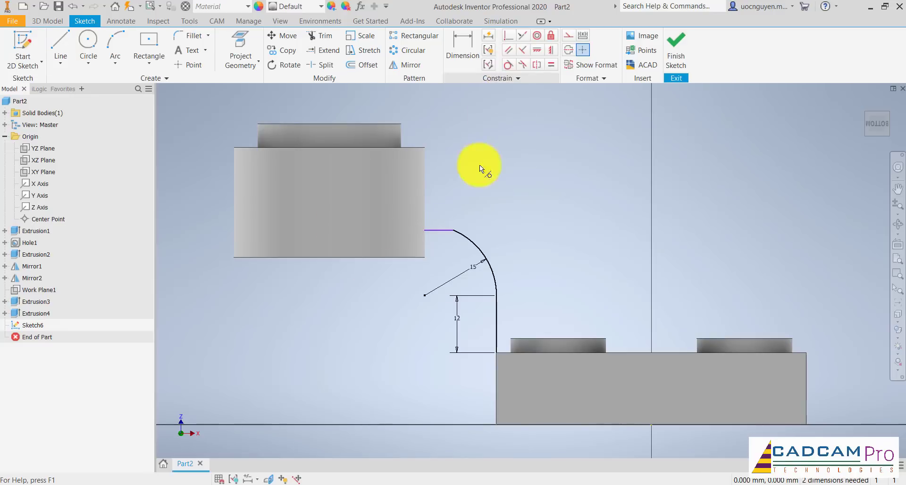
{"action": "left_click", "coordinate": [444, 229]}
{"action": "left_click", "coordinate": [457, 233]}
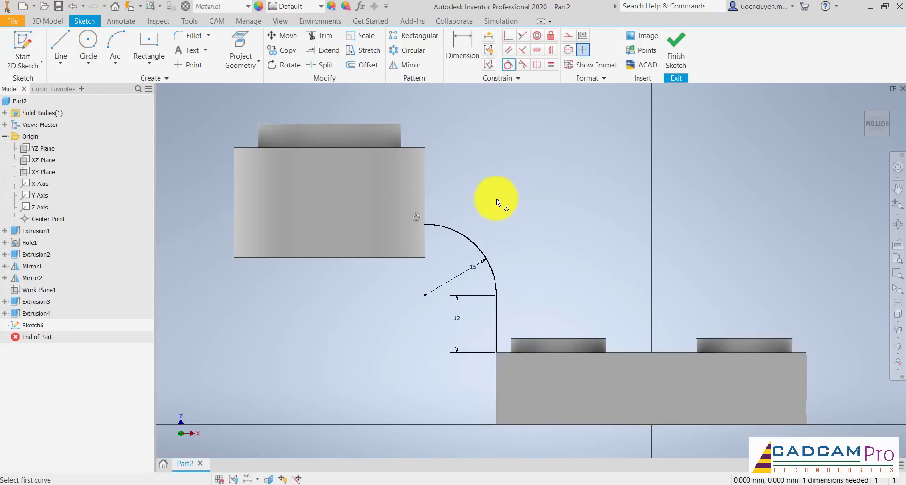
{"action": "key", "text": "Escape"}
- Slice the model at the sketch plane and project the upper edge of the boss's bore into the sketch
{"action": "key", "text": "F7"}
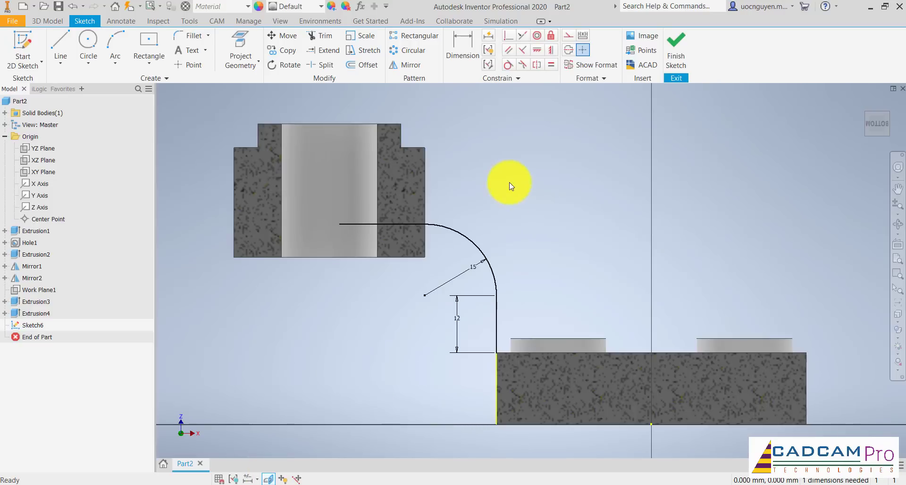
{"action": "left_click", "coordinate": [241, 50]}
{"action": "left_click", "coordinate": [353, 123]}
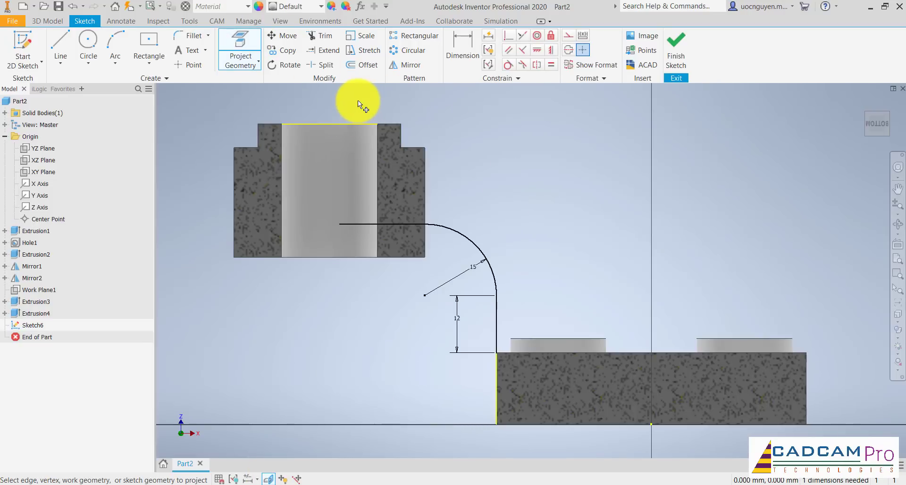
{"action": "key", "text": "Escape"}
- Convert the projected vertical edge of the base plate to construction geometry
{"action": "mouse_move", "coordinate": [530, 172]}
{"action": "middle_mouse_down"}
{"action": "mouse_move", "coordinate": [548, 203]}
{"action": "mouse_move", "coordinate": [545, 192]}
{"action": "middle_mouse_up"}
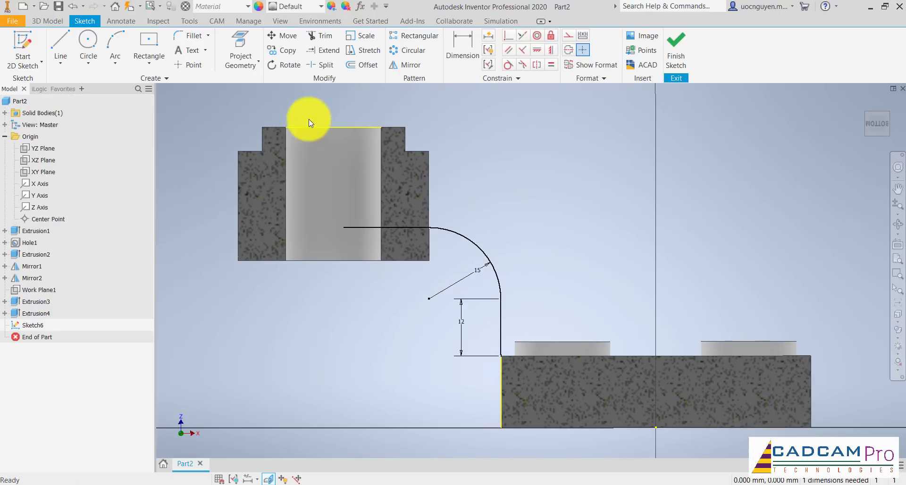
{"action": "left_click", "coordinate": [501, 394]}
{"action": "right_click", "coordinate": [422, 395]}
{"action": "left_click", "coordinate": [470, 394]}
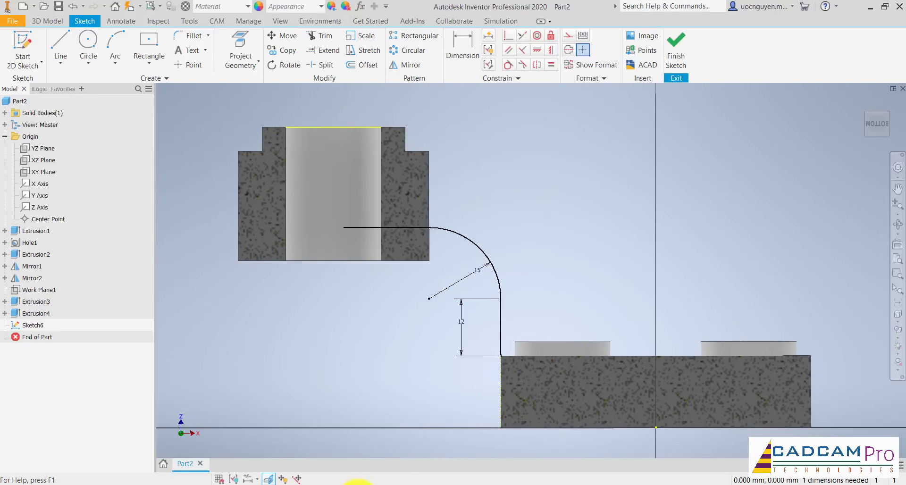
- Check the arm's radii in the PDF drawing and offset the line-and-arc chain outward by about 9 mm
{"action": "left_click", "coordinate": [359, 484]}
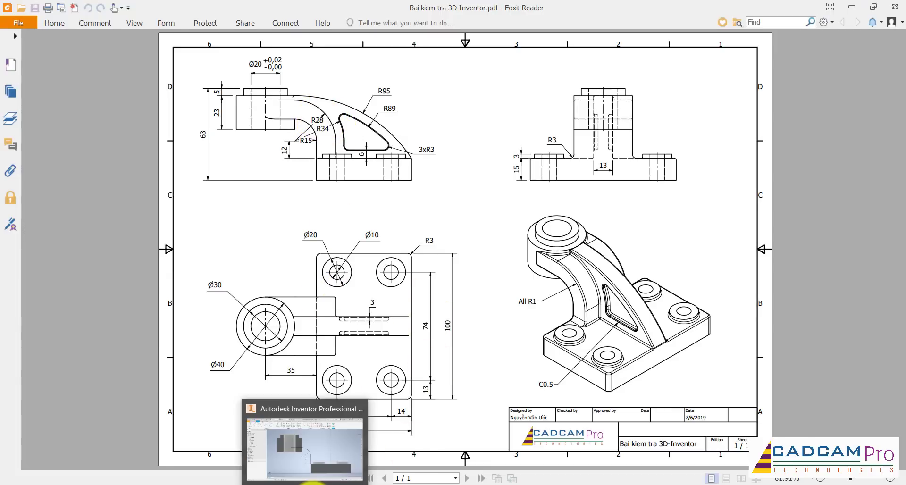
{"action": "left_click", "coordinate": [307, 481]}
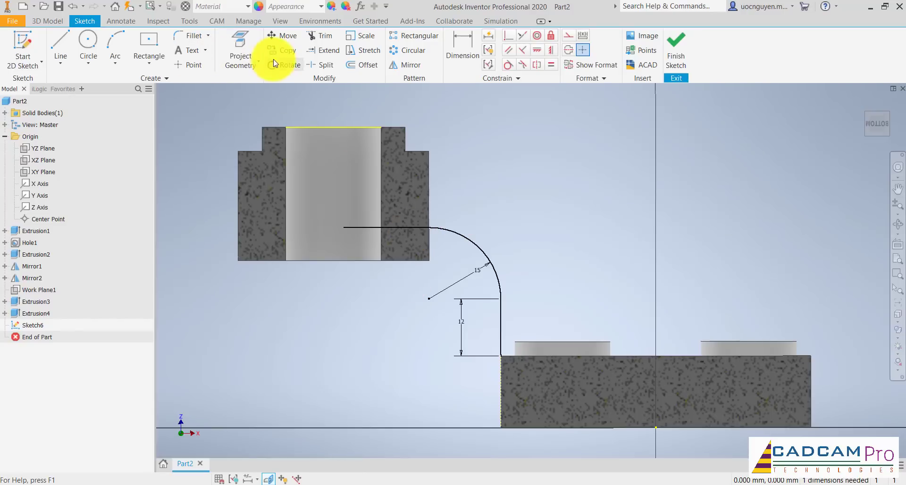
{"action": "left_click", "coordinate": [361, 64]}
{"action": "left_click", "coordinate": [492, 258]}
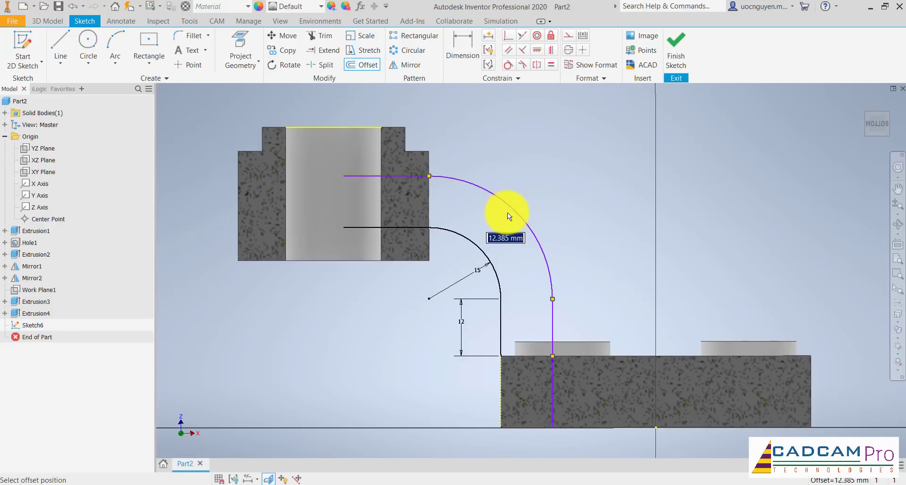
{"action": "left_click", "coordinate": [507, 212]}
{"action": "key", "text": "Escape"}
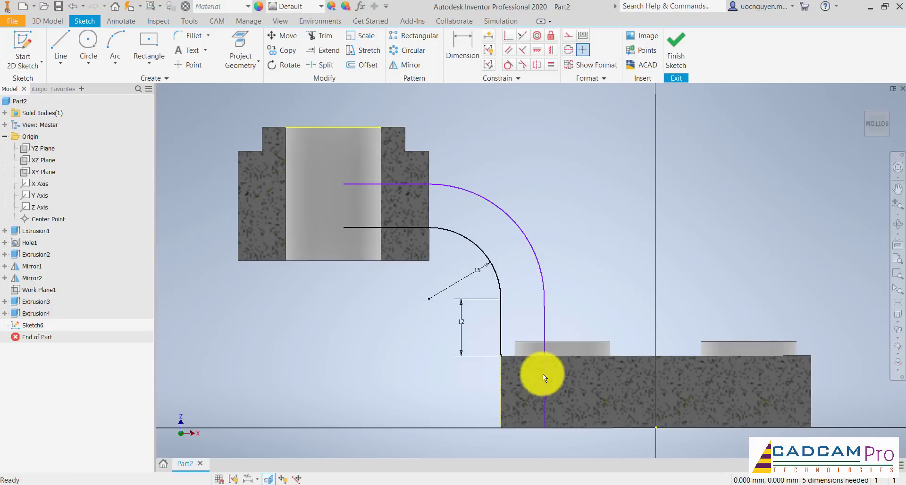
- Delete the offset segment inside the base plate and set the outer arc's radius to 28 mm
{"action": "left_click", "coordinate": [544, 373]}
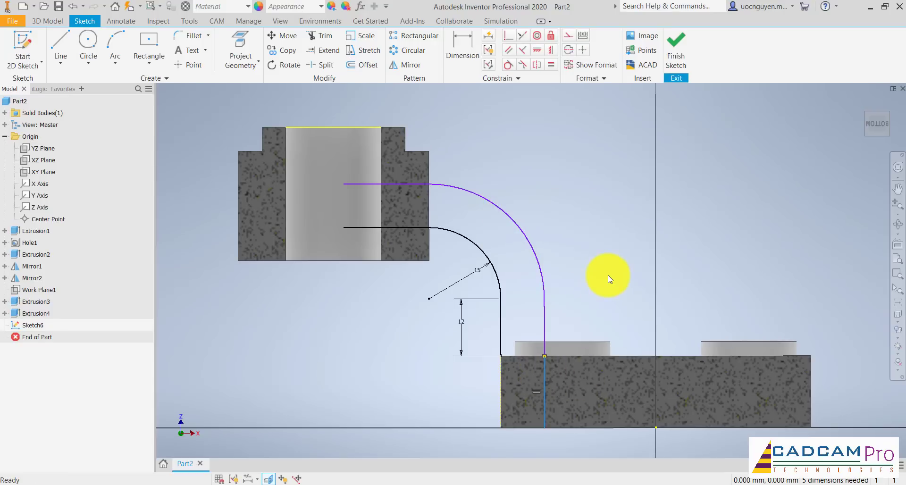
{"action": "key", "text": "l"}
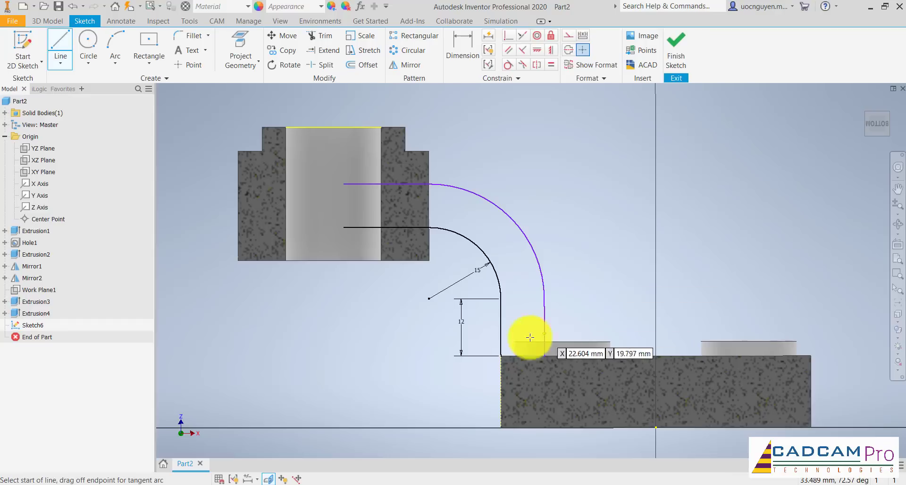
{"action": "left_click", "coordinate": [471, 57]}
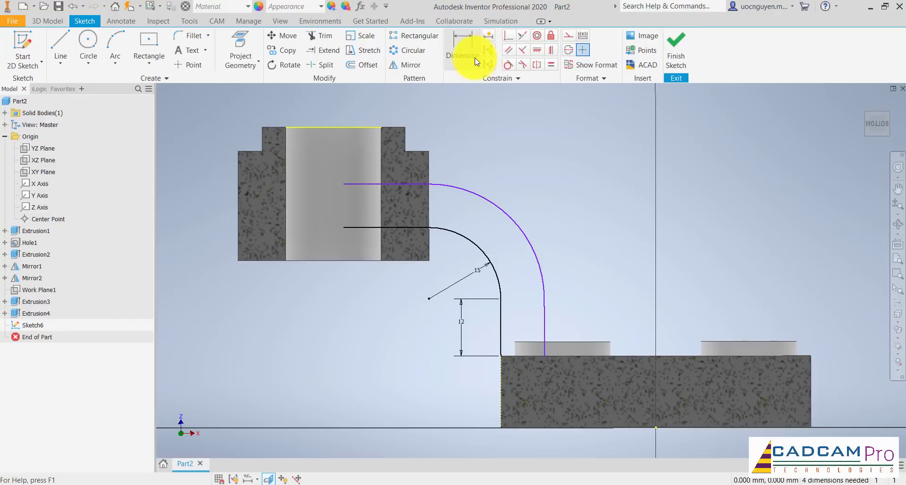
{"action": "left_click", "coordinate": [503, 220]}
{"action": "left_click", "coordinate": [497, 228]}
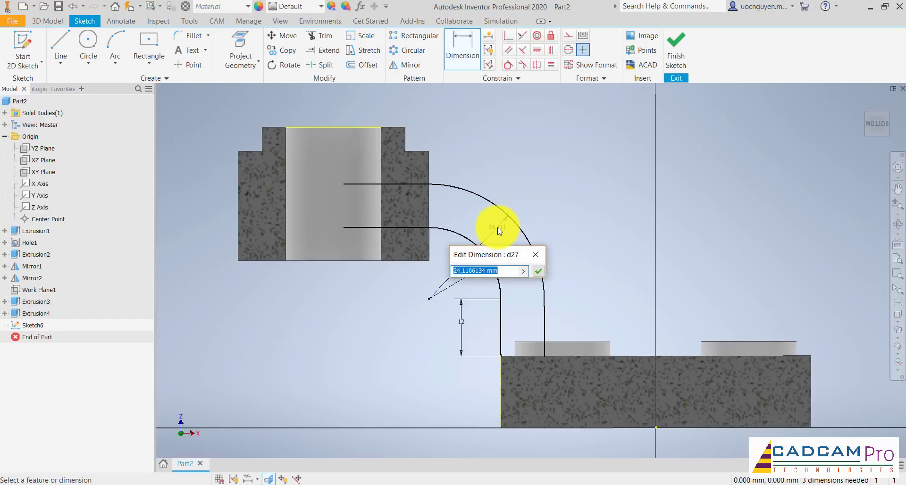
{"action": "type", "text": "28"}
{"action": "key", "text": "Return"}
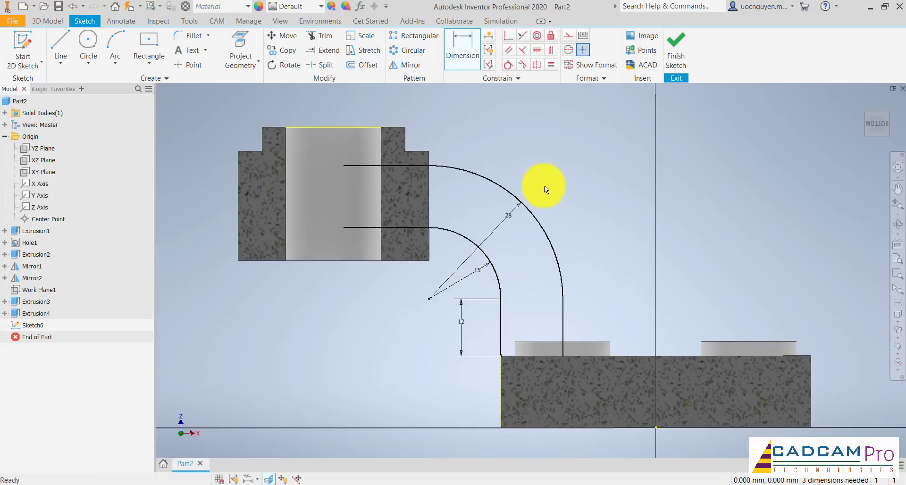
{"action": "key", "text": "Escape"}
- Close the arm profile's lower end with a 13 mm horizontal line along the base plate's upper face
{"action": "key", "text": "l"}
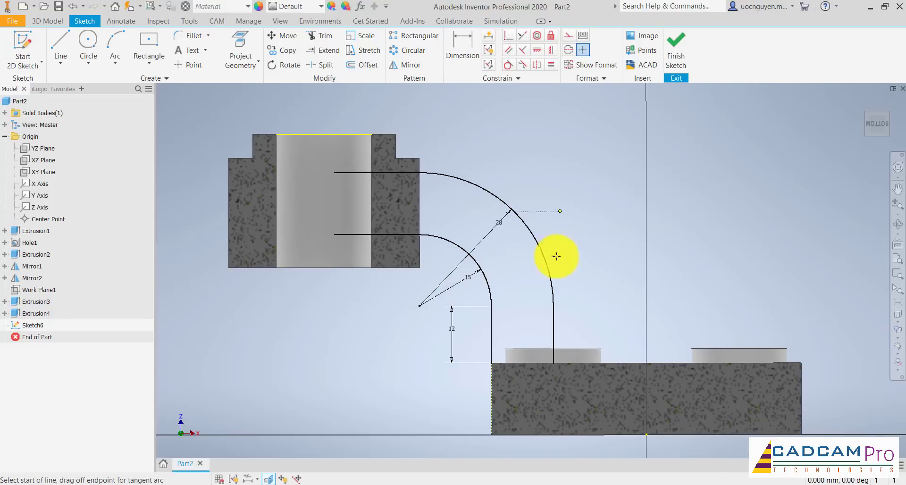
{"action": "left_click", "coordinate": [491, 362]}
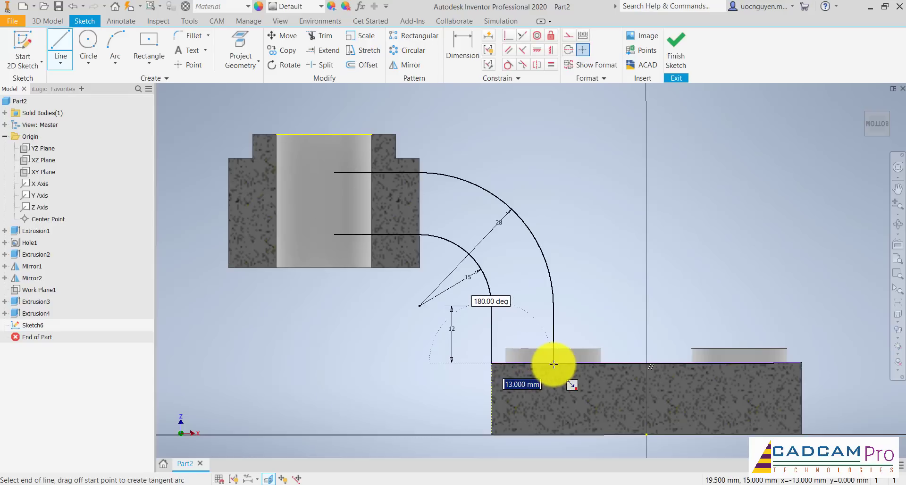
{"action": "left_click", "coordinate": [553, 363]}
{"action": "key", "text": "Escape"}
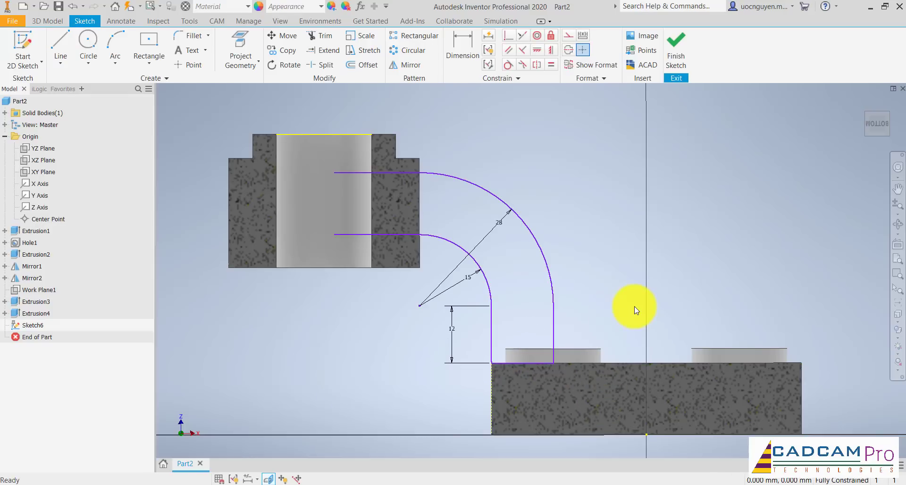
- Convert the projected upper edge of the base plate to construction geometry
{"action": "key", "text": "ctrl+z"}
{"action": "left_click_drag", "start_coordinate": [629, 303], "coordinate": [616, 413]}
{"action": "right_click", "coordinate": [629, 326]}
{"action": "left_click", "coordinate": [672, 327]}
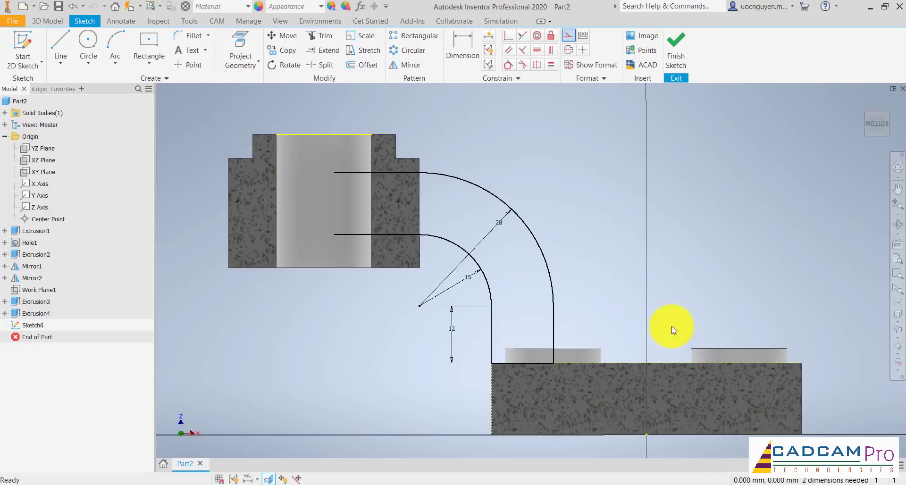
- Align the arm lines' inner ends vertically with the midpoint of the boss's projected top edge and close the profile with a vertical line
{"action": "left_click", "coordinate": [552, 51]}
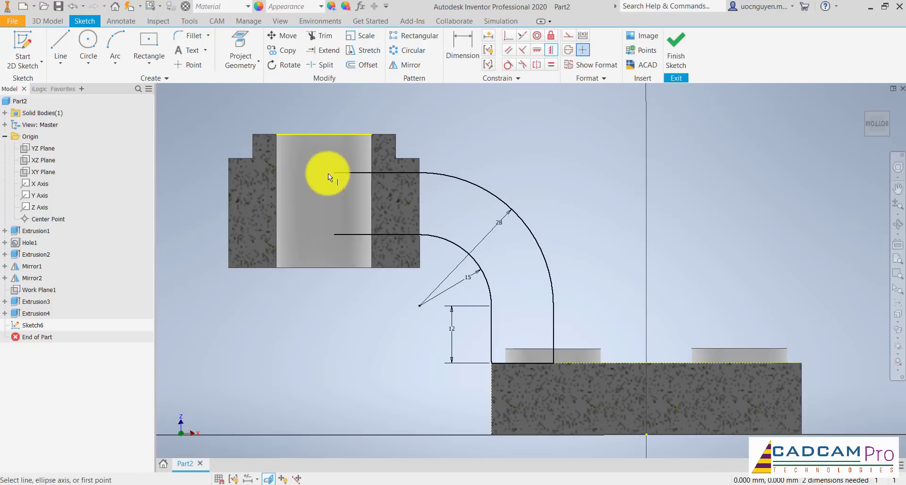
{"action": "left_click", "coordinate": [324, 134]}
{"action": "key", "text": "l"}
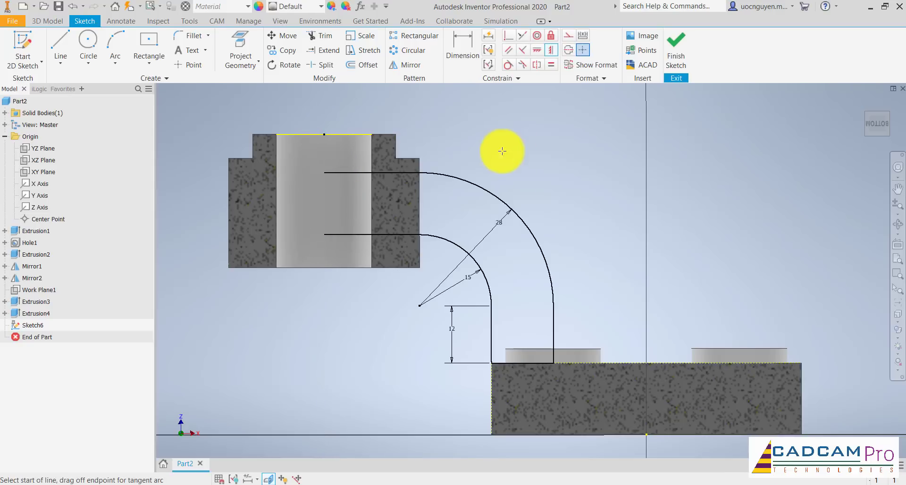
{"action": "left_click", "coordinate": [325, 173]}
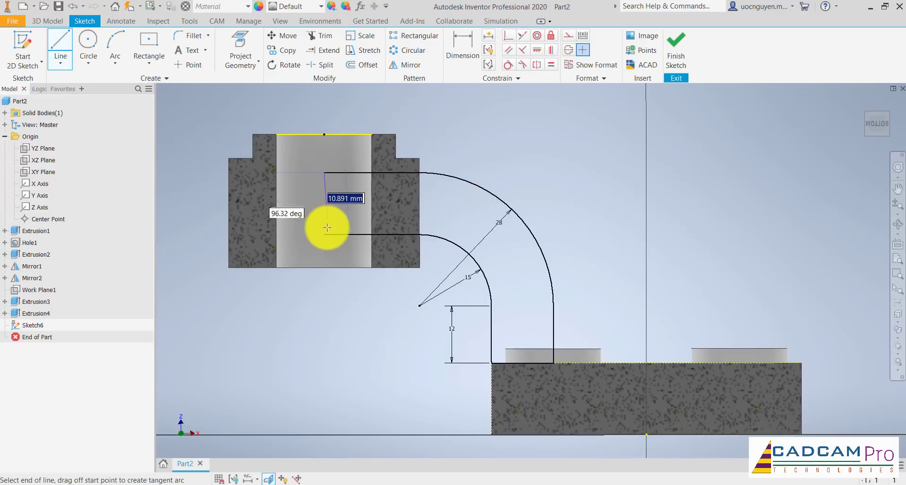
{"action": "left_click", "coordinate": [324, 234]}
{"action": "key", "text": "Escape"}
- Convert the boss's projected top edge to construction geometry and finish the arm sketch
{"action": "right_click", "coordinate": [543, 146]}
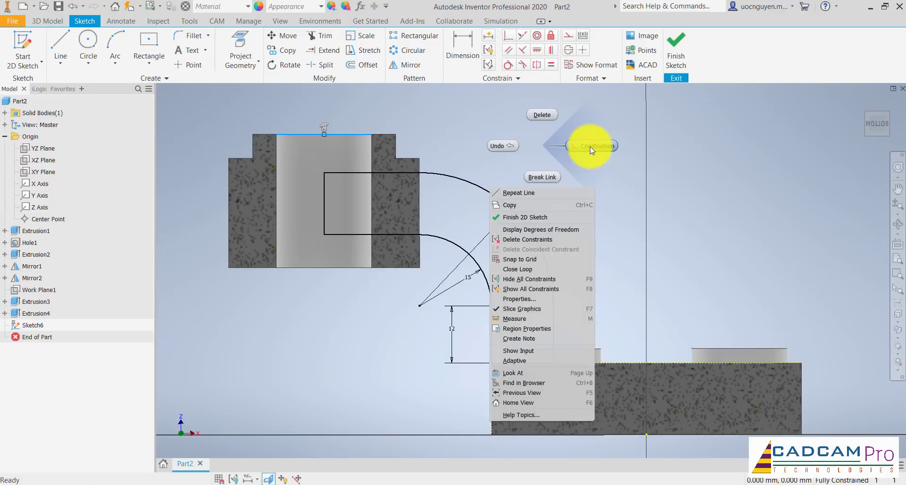
{"action": "left_click", "coordinate": [590, 145]}
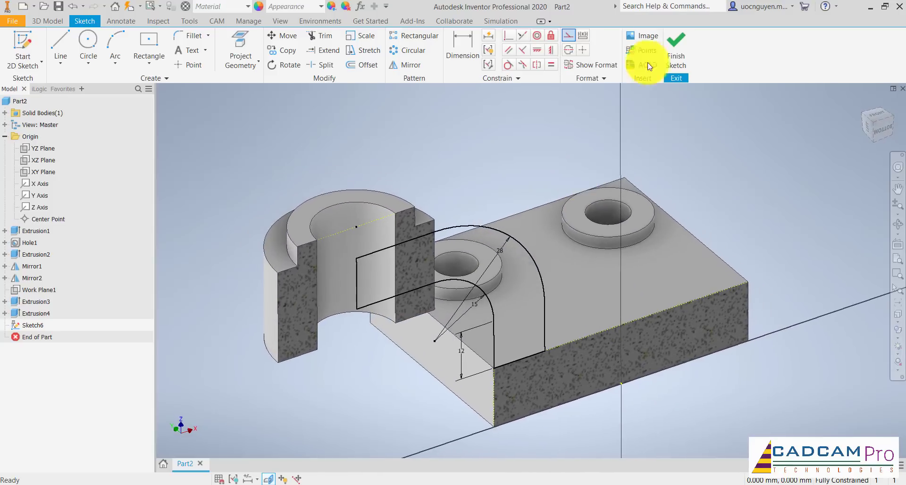
{"action": "left_click", "coordinate": [675, 50]}
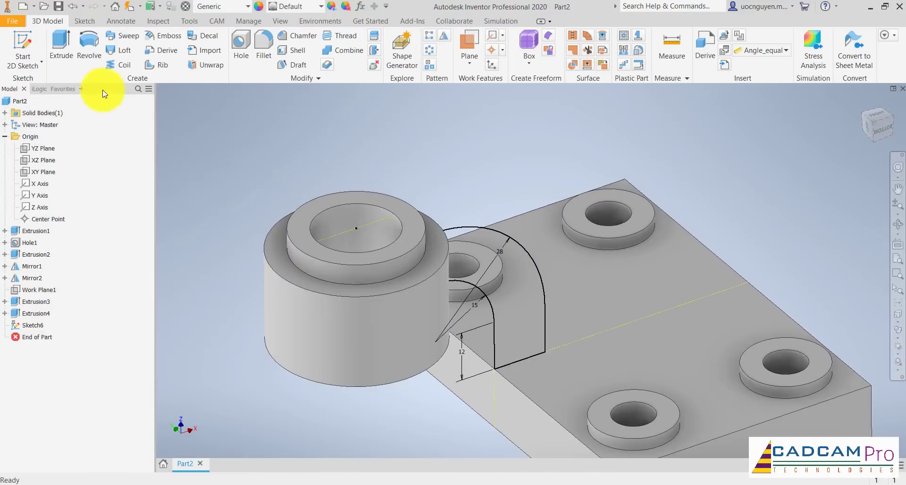
- Extrude the arm profile symmetrically about its sketch plane, as wide as the boss's 40 mm outer diameter, joined to the body
{"action": "left_click", "coordinate": [59, 54]}
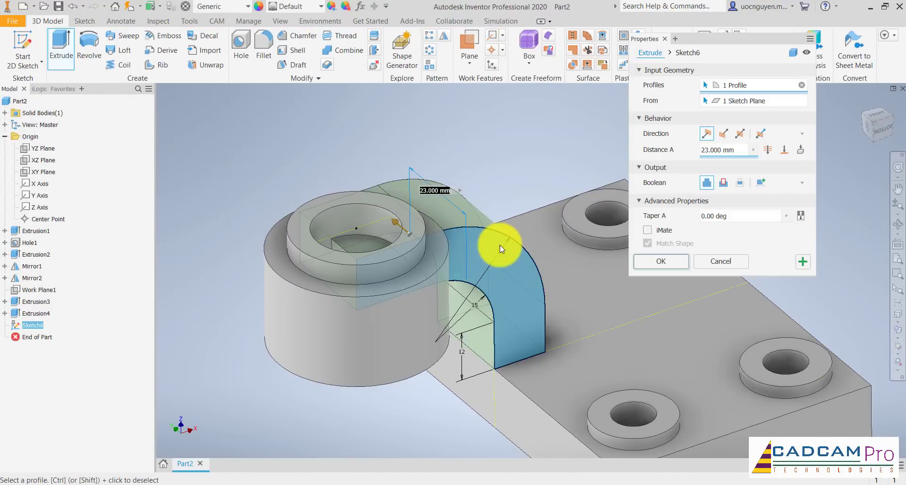
{"action": "left_click", "coordinate": [740, 134]}
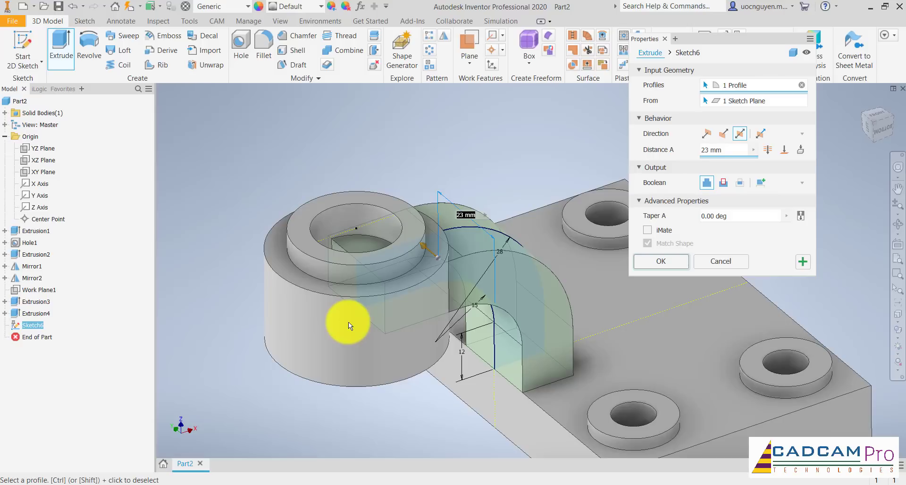
{"action": "left_click", "coordinate": [661, 261]}
- Delete the leftover arm faces inside the boss bore with Delete Face, healing the gap, and return to the home view
{"action": "middle_click_drag", "start_coordinate": [512, 181], "coordinate": [372, 305]}
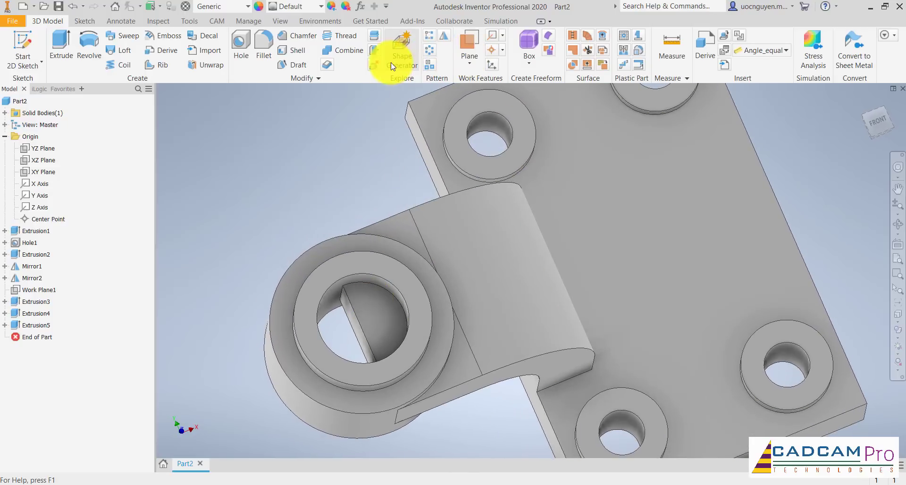
{"action": "left_click", "coordinate": [374, 64]}
{"action": "left_click", "coordinate": [359, 296]}
{"action": "middle_click_drag", "start_coordinate": [346, 309], "coordinate": [368, 259], "text": "shift"}
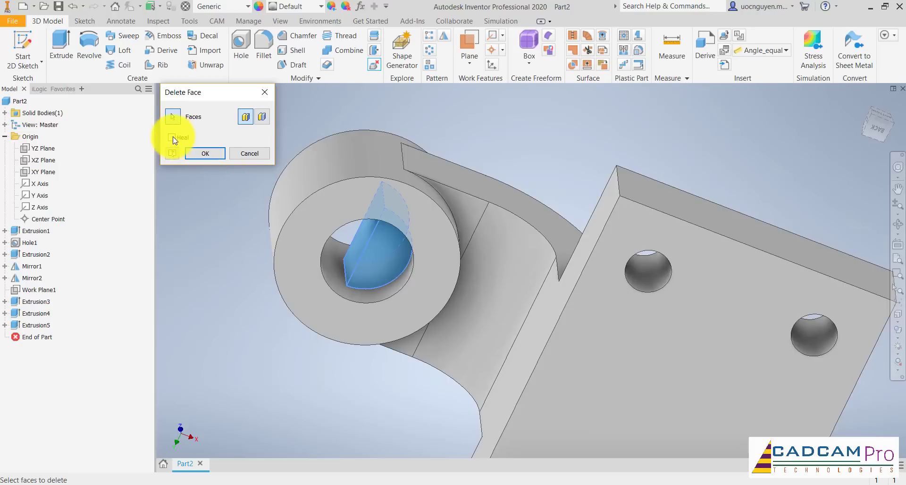
{"action": "left_click", "coordinate": [205, 153]}
{"action": "key", "text": "F6"}
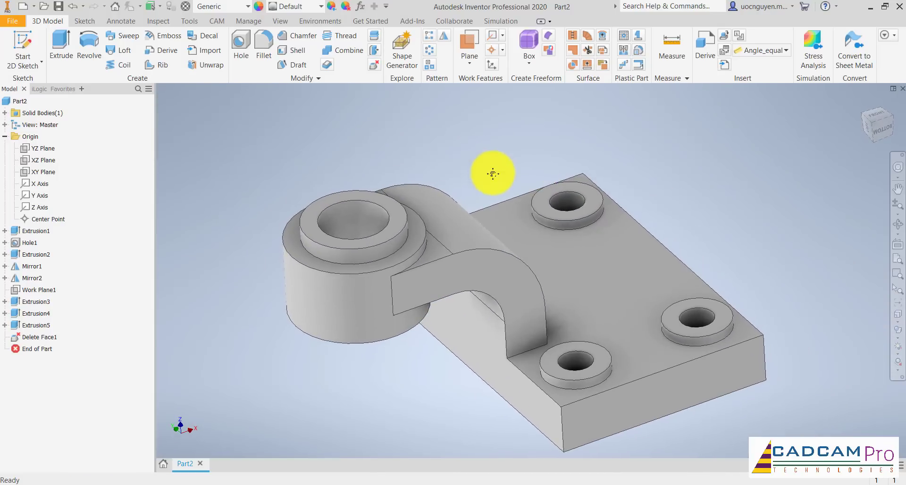
{"action": "middle_click_drag", "start_coordinate": [491, 171], "coordinate": [494, 180]}
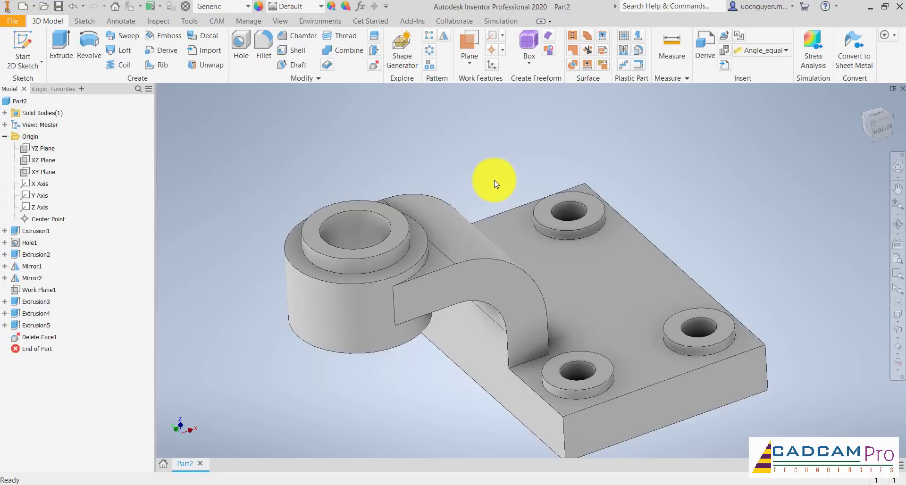
- Check the curved rib's dimensions in the PDF drawing and start a new sketch on the XZ plane in Inventor
{"action": "key", "text": "alt+Tab"}
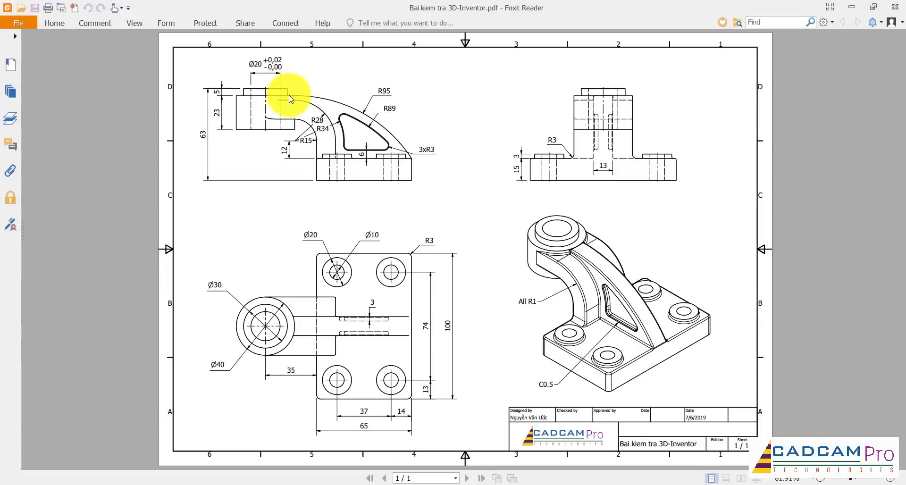
{"action": "key", "text": "alt+Tab"}
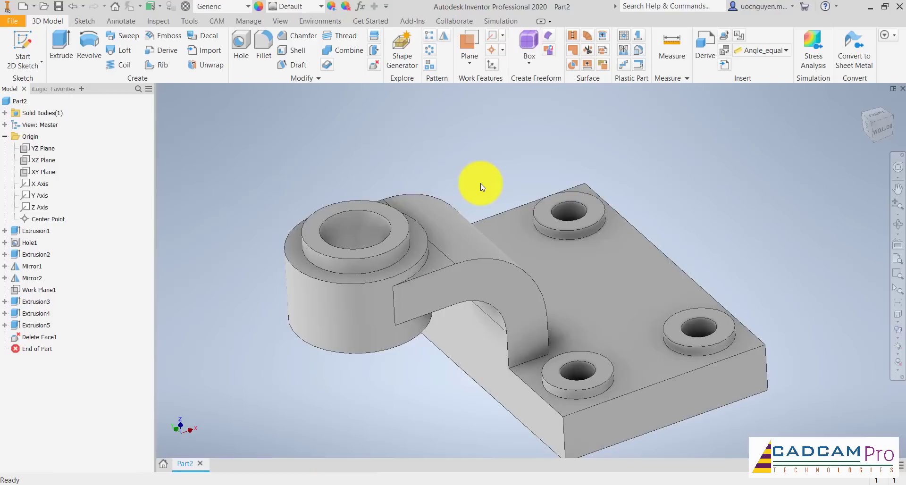
{"action": "left_click", "coordinate": [45, 160]}
{"action": "left_click", "coordinate": [498, 274]}
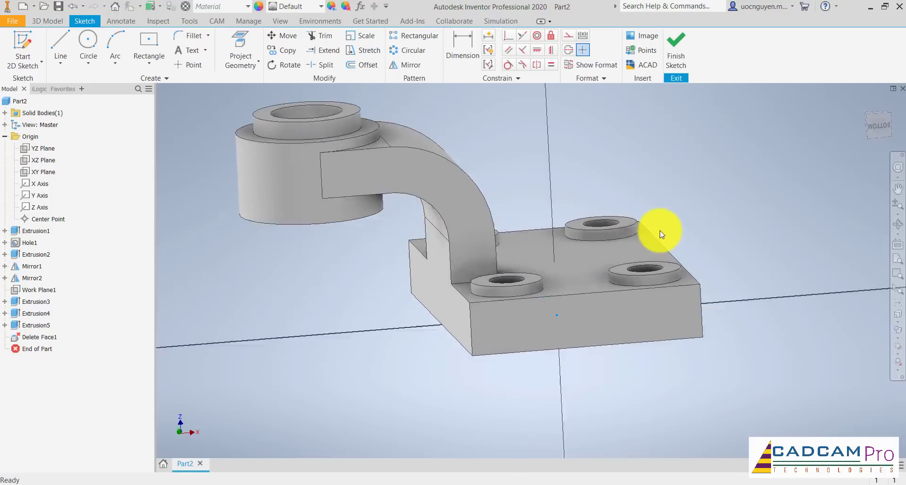
- Project the boss's shoulder edge and the base plate's outer upper corner into the sketch, and slice the graphics at the sketch plane
{"action": "left_click", "coordinate": [241, 41]}
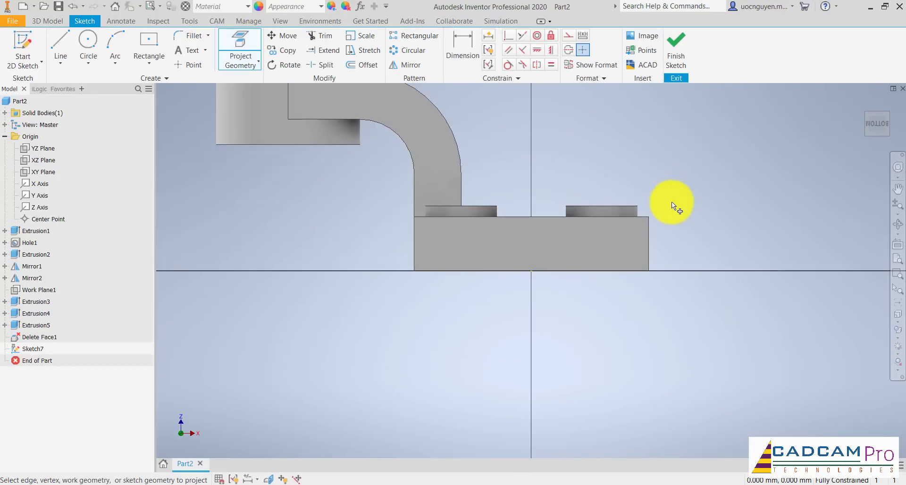
{"action": "middle_click_drag", "start_coordinate": [547, 142], "coordinate": [517, 225]}
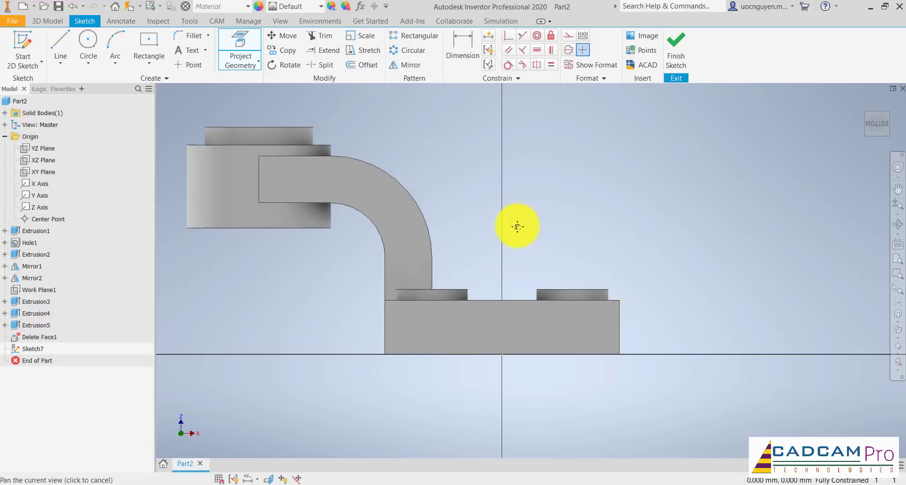
{"action": "left_click", "coordinate": [324, 145]}
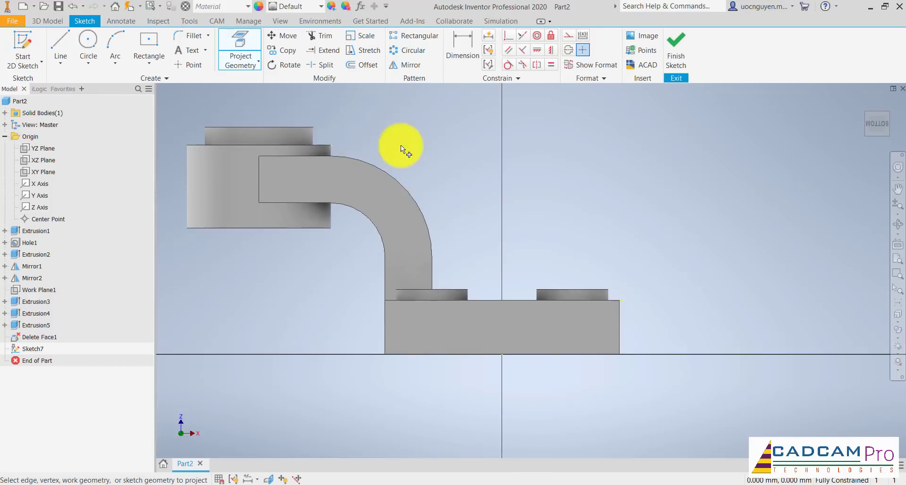
{"action": "key", "text": "Escape"}
{"action": "left_click", "coordinate": [268, 480]}
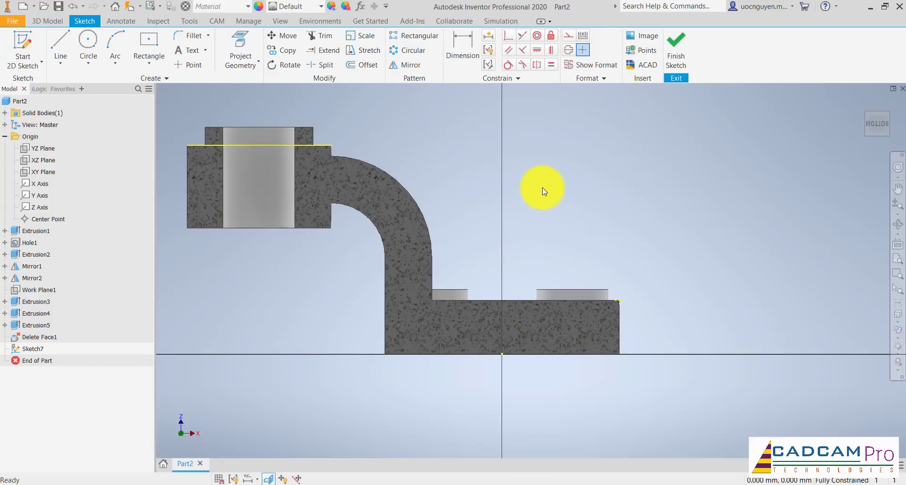
{"action": "middle_click_drag", "start_coordinate": [470, 217], "coordinate": [475, 237]}
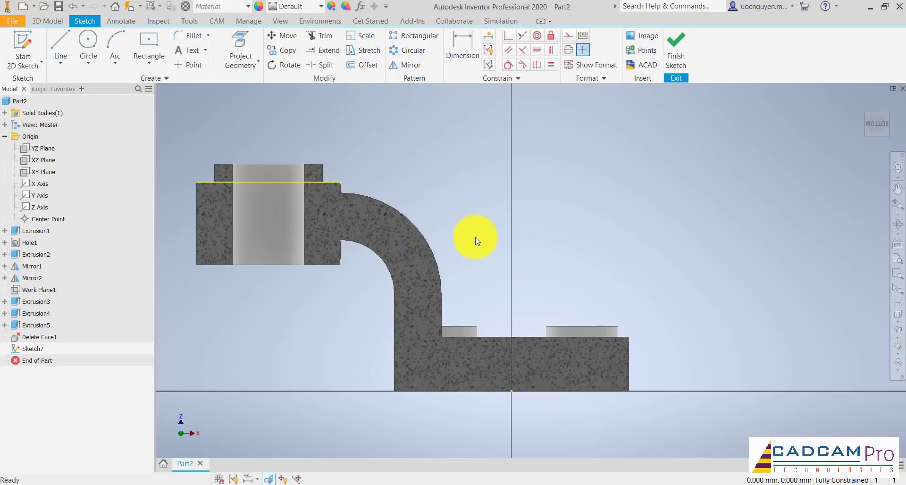
- Draw a three-point arc of about 137 mm radius from the base plate's outer upper corner to the boss's projected shoulder edge
{"action": "left_click", "coordinate": [116, 41]}
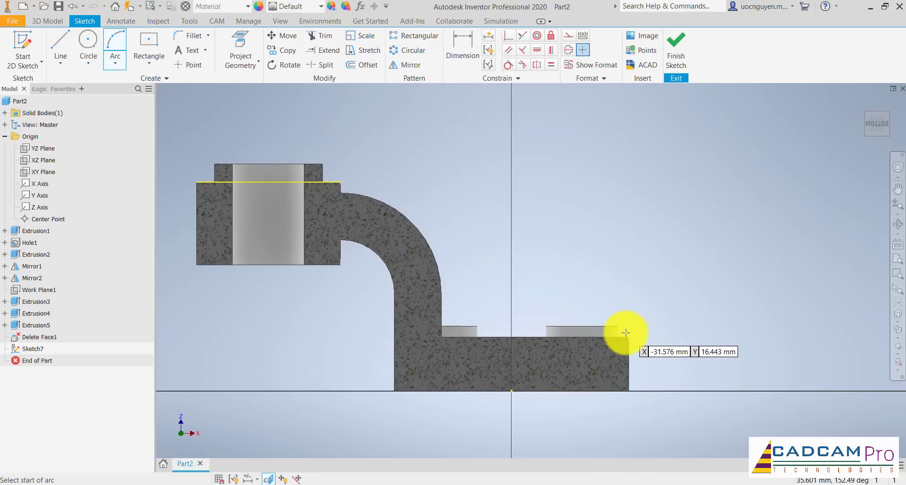
{"action": "scroll", "coordinate": [631, 337], "scroll_direction": "up", "scroll_amount": 5}
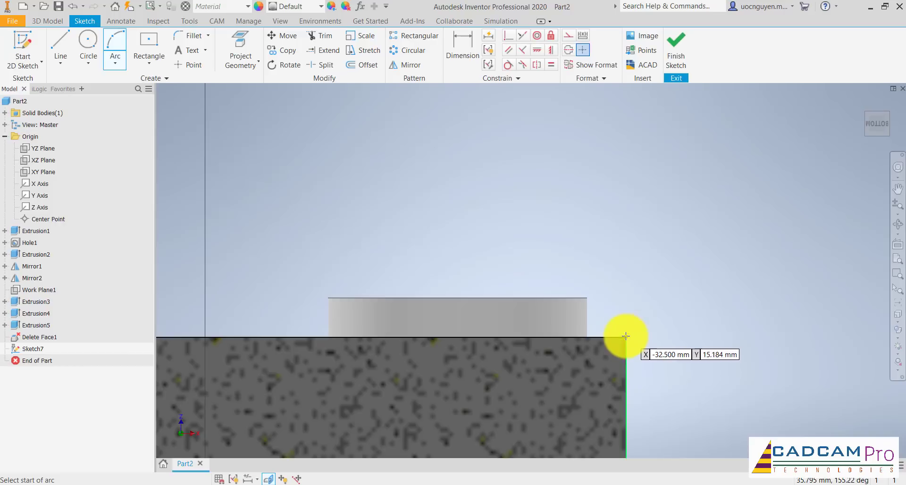
{"action": "left_click", "coordinate": [630, 337]}
{"action": "scroll", "coordinate": [634, 302], "scroll_direction": "down", "scroll_amount": 3}
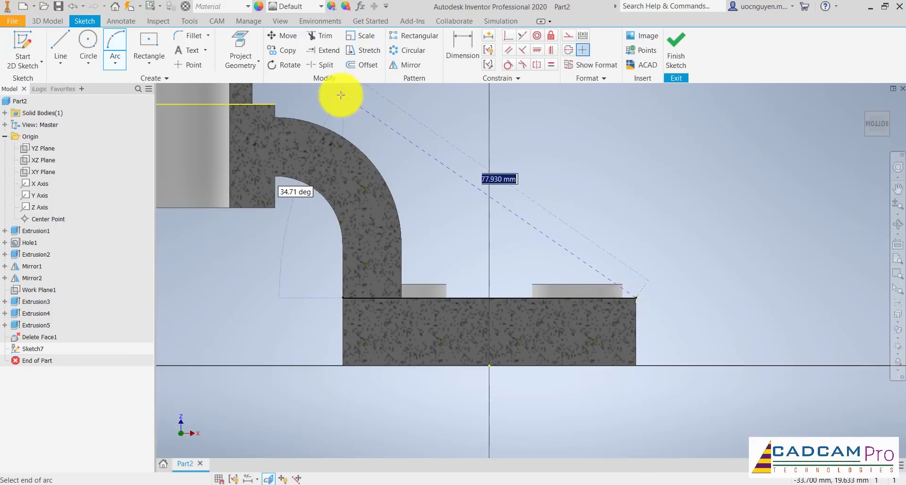
{"action": "scroll", "coordinate": [469, 196], "scroll_direction": "up", "scroll_amount": 3}
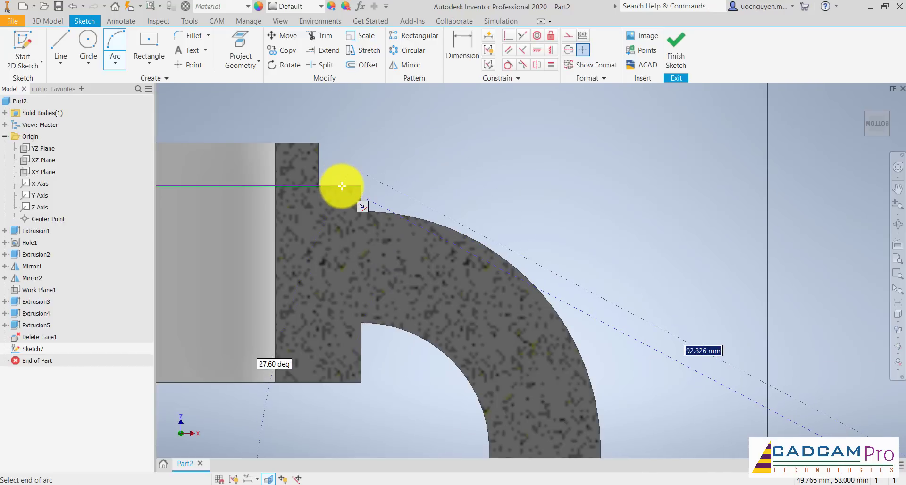
{"action": "left_click", "coordinate": [340, 184]}
{"action": "left_click", "coordinate": [541, 224]}
{"action": "scroll", "coordinate": [613, 222], "scroll_direction": "down", "scroll_amount": 3}
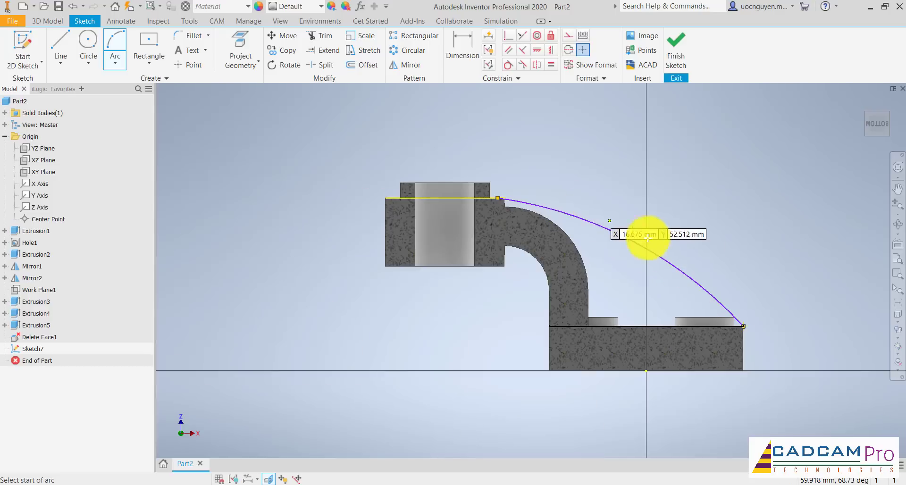
{"action": "key", "text": "Escape"}
- Check how the arc's ends attach at the base plate corner and at the boss shoulder
{"action": "scroll", "coordinate": [724, 330], "scroll_direction": "up", "scroll_amount": 5}
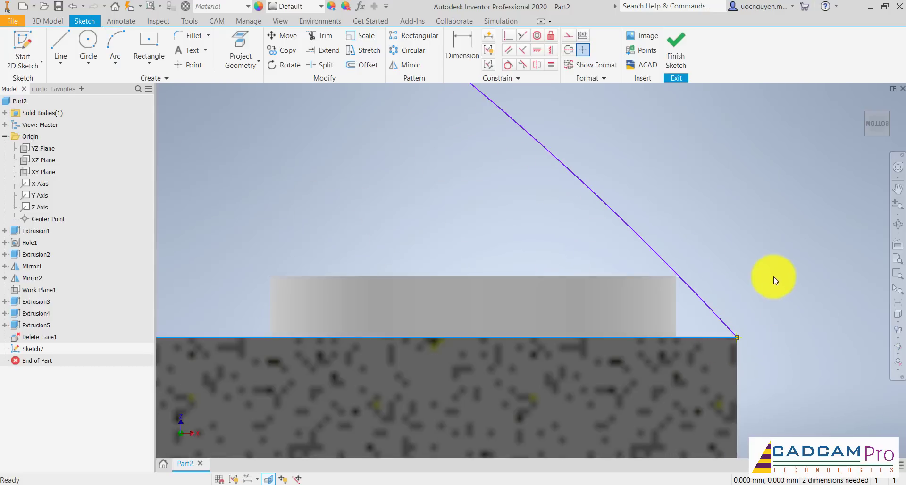
{"action": "scroll", "coordinate": [754, 335], "scroll_direction": "up", "scroll_amount": 3}
{"action": "scroll", "coordinate": [744, 340], "scroll_direction": "up", "scroll_amount": 3}
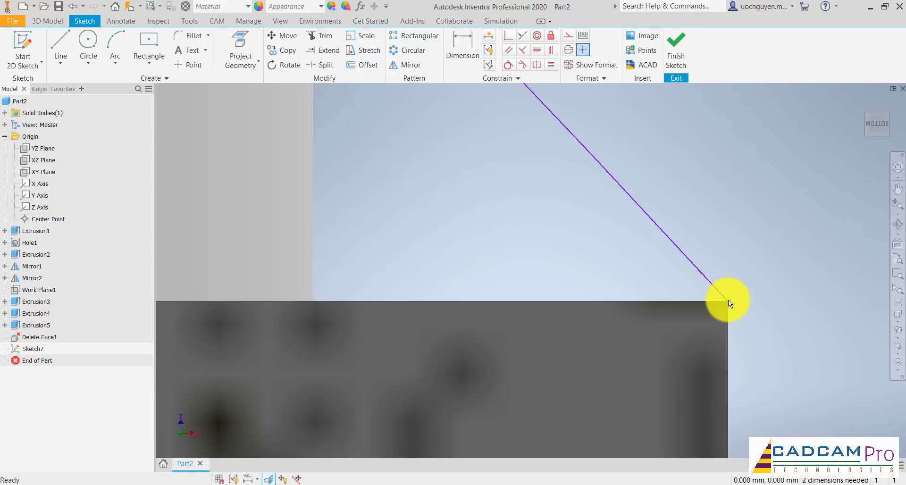
{"action": "left_click_drag", "start_coordinate": [728, 299], "coordinate": [730, 325]}
{"action": "scroll", "coordinate": [709, 318], "scroll_direction": "down", "scroll_amount": 3}
{"action": "scroll", "coordinate": [631, 276], "scroll_direction": "up", "scroll_amount": 3}
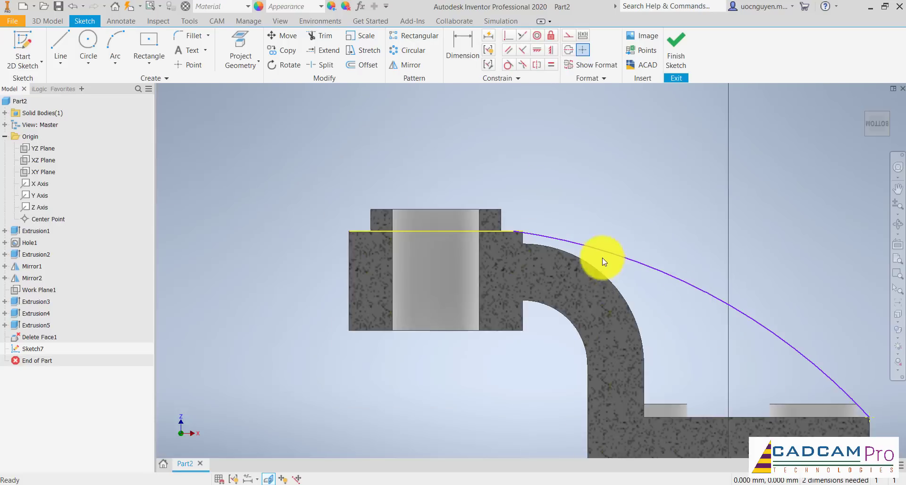
{"action": "scroll", "coordinate": [447, 209], "scroll_direction": "up", "scroll_amount": 4}
- Dimension the rib arc with a radius of 95 mm
{"action": "left_click", "coordinate": [461, 39]}
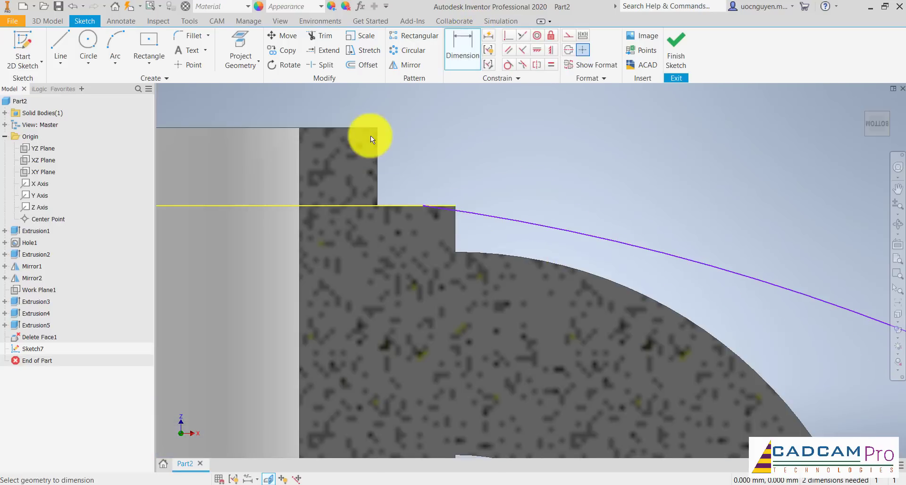
{"action": "scroll", "coordinate": [369, 135], "scroll_direction": "down", "scroll_amount": 6}
{"action": "left_click", "coordinate": [571, 176]}
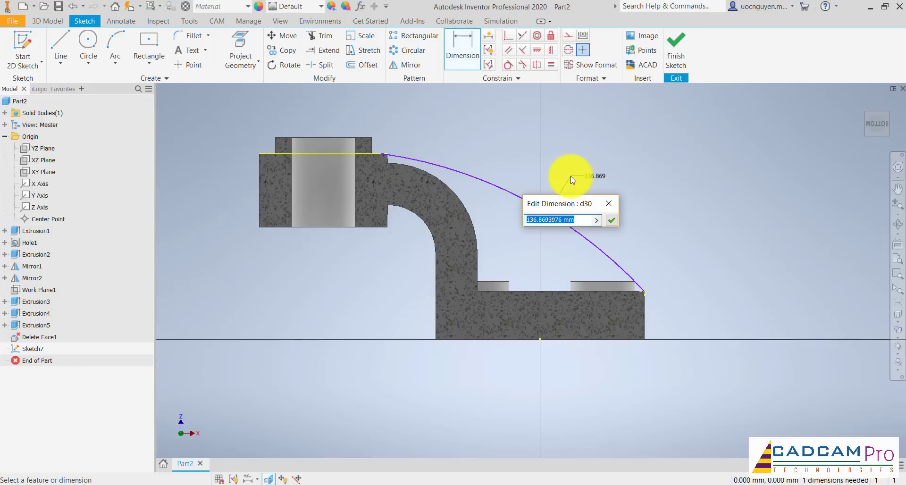
{"action": "key", "text": "Return"}
- Make the arc's upper endpoint coincident with the outer end of the boss's projected shoulder edge
{"action": "scroll", "coordinate": [401, 158], "scroll_direction": "up", "scroll_amount": 6}
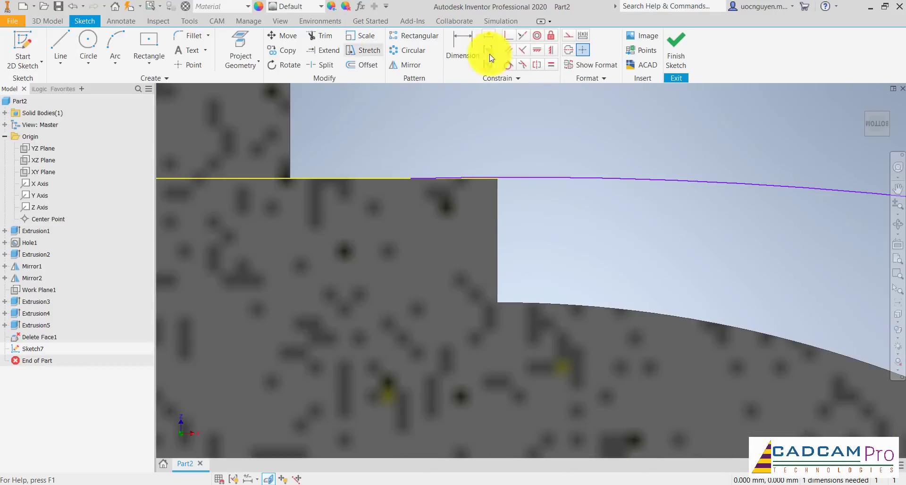
{"action": "left_click", "coordinate": [508, 36]}
{"action": "left_click", "coordinate": [412, 176]}
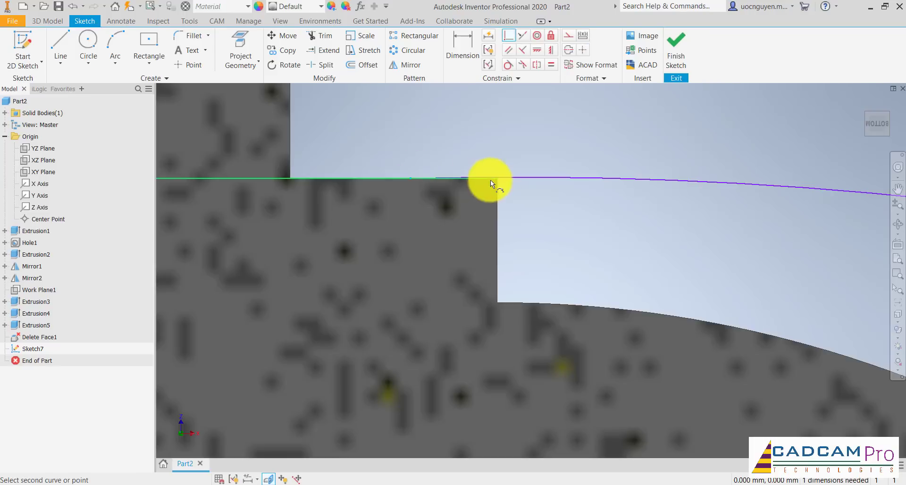
{"action": "left_click", "coordinate": [497, 178]}
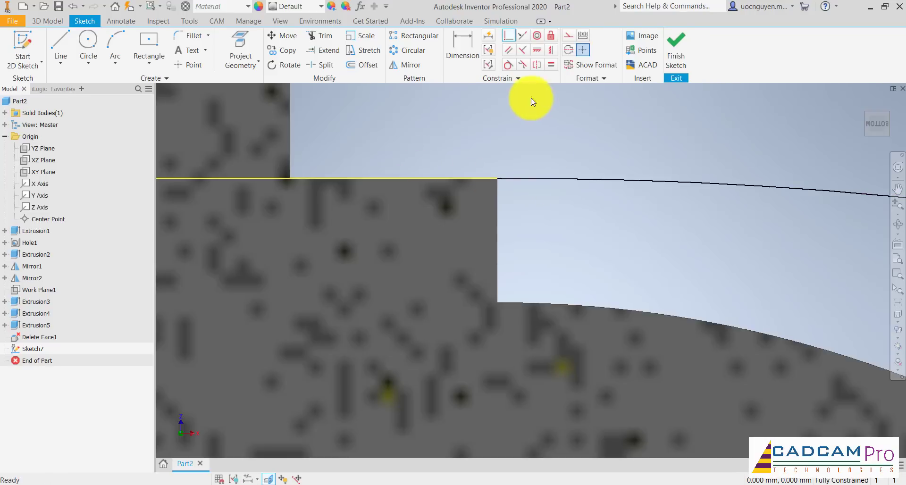
- Try to add a tangent constraint between the rib arc and the boss's projected shoulder edge
{"action": "left_click", "coordinate": [515, 180]}
{"action": "left_click", "coordinate": [474, 178]}
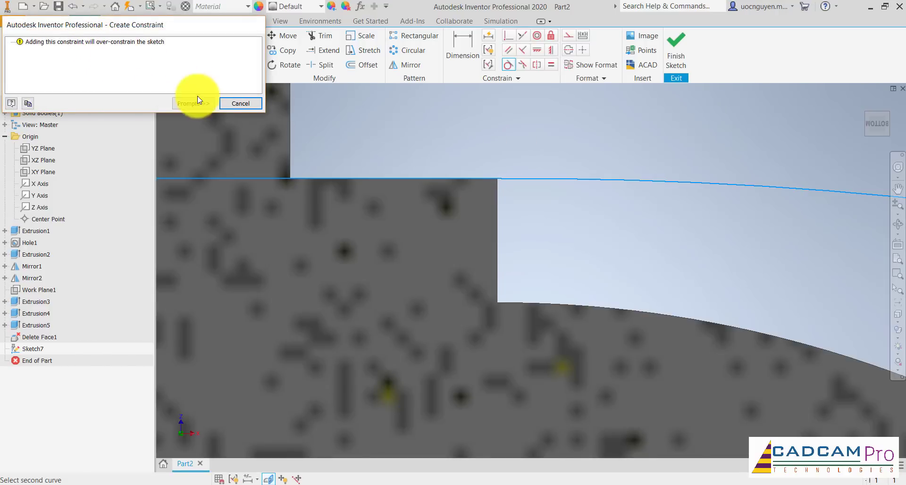
{"action": "left_click", "coordinate": [239, 103]}
{"action": "scroll", "coordinate": [564, 212], "scroll_direction": "down", "scroll_amount": 3}
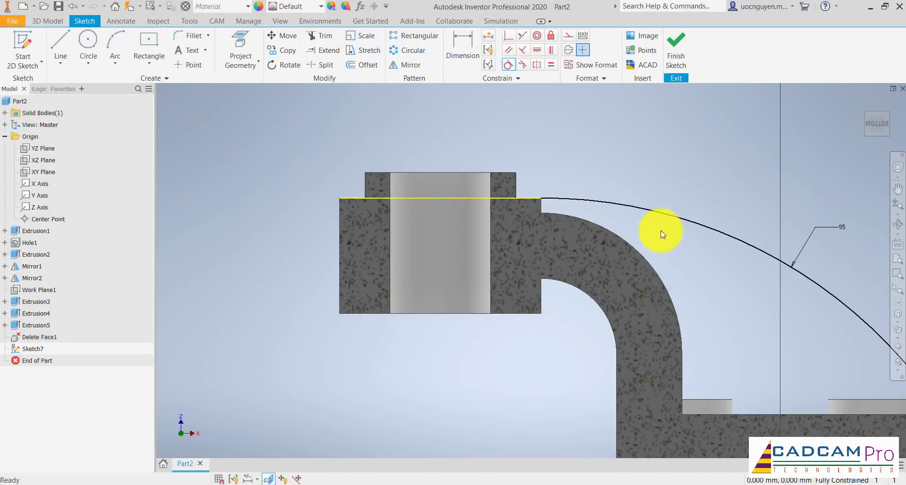
- Convert the boss's projected shoulder edge in the rib sketch to a construction line
{"action": "middle_click_drag", "start_coordinate": [660, 230], "coordinate": [534, 204]}
{"action": "left_click", "coordinate": [330, 170]}
{"action": "right_click", "coordinate": [515, 140]}
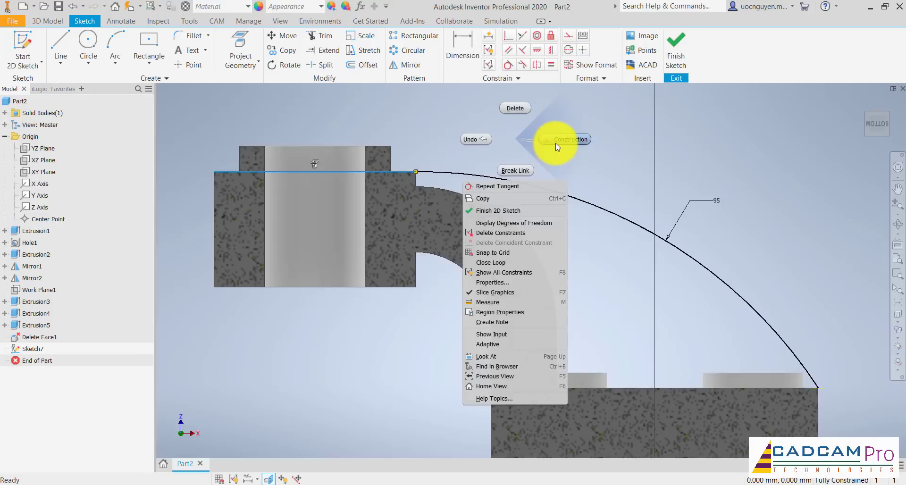
{"action": "left_click", "coordinate": [556, 143]}
- Project the boss's side edge, the arm's outer curve and vertical edge, and the base plate's upper edge into the rib sketch
{"action": "left_click", "coordinate": [238, 40]}
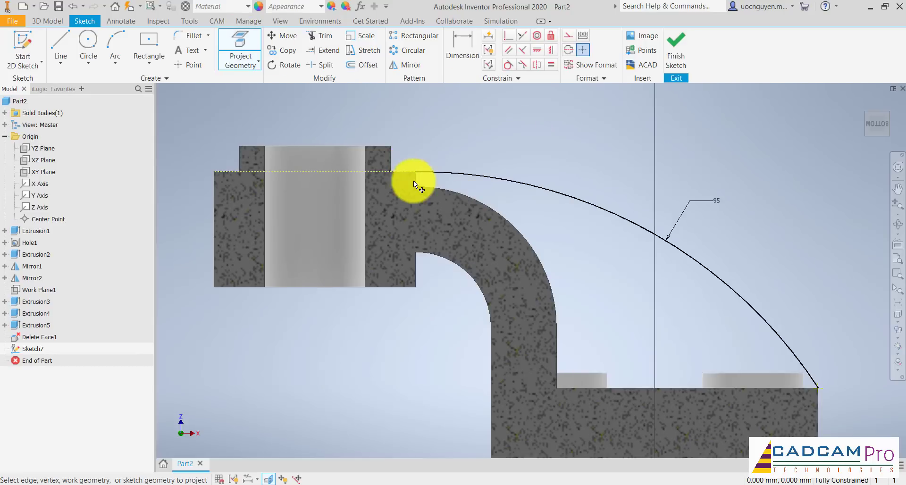
{"action": "left_click", "coordinate": [428, 186]}
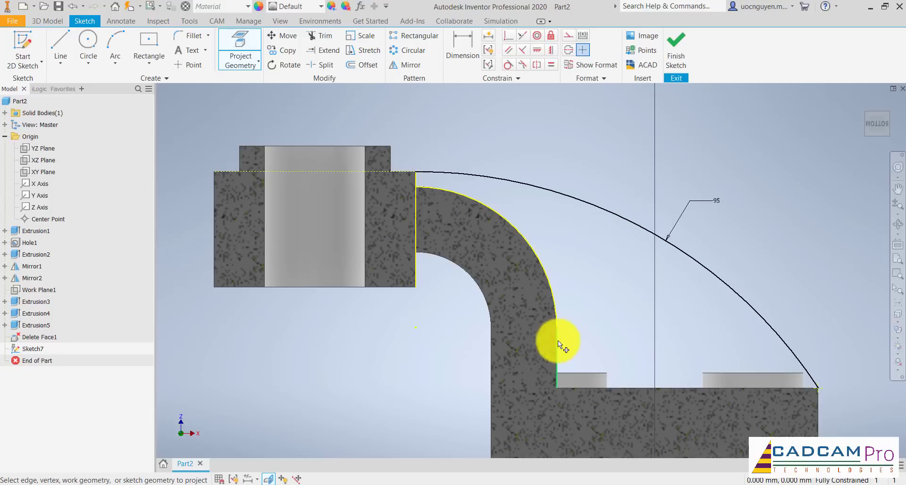
{"action": "left_click", "coordinate": [557, 340]}
{"action": "middle_click_drag", "start_coordinate": [661, 377], "coordinate": [693, 299], "text": "shift"}
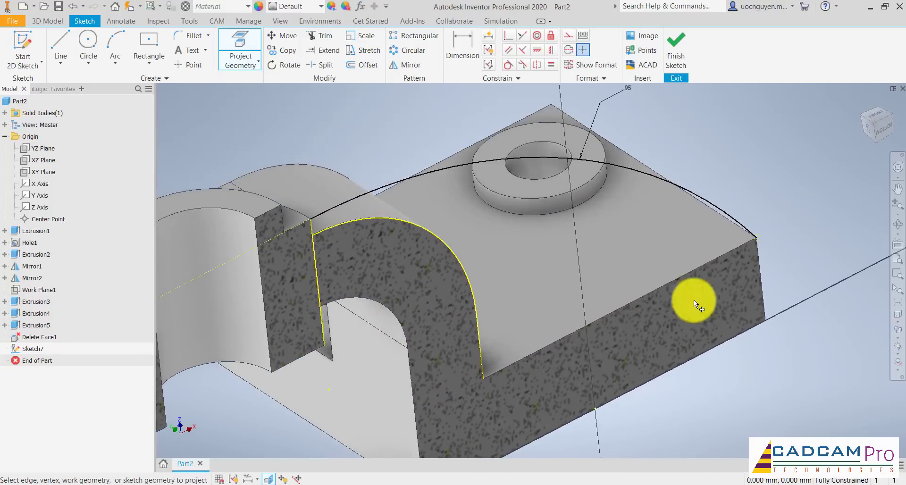
{"action": "middle_click_drag", "start_coordinate": [630, 155], "coordinate": [512, 121], "text": "shift"}
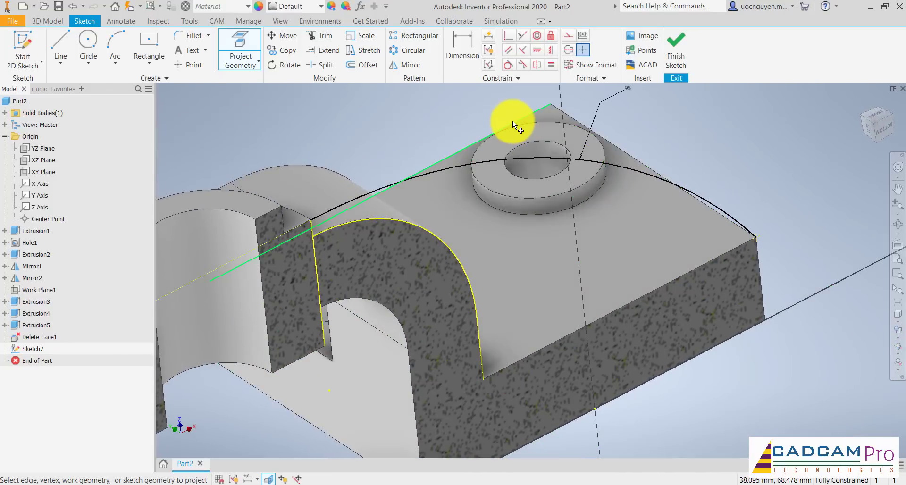
{"action": "middle_click_drag", "start_coordinate": [434, 105], "coordinate": [513, 143], "text": "shift"}
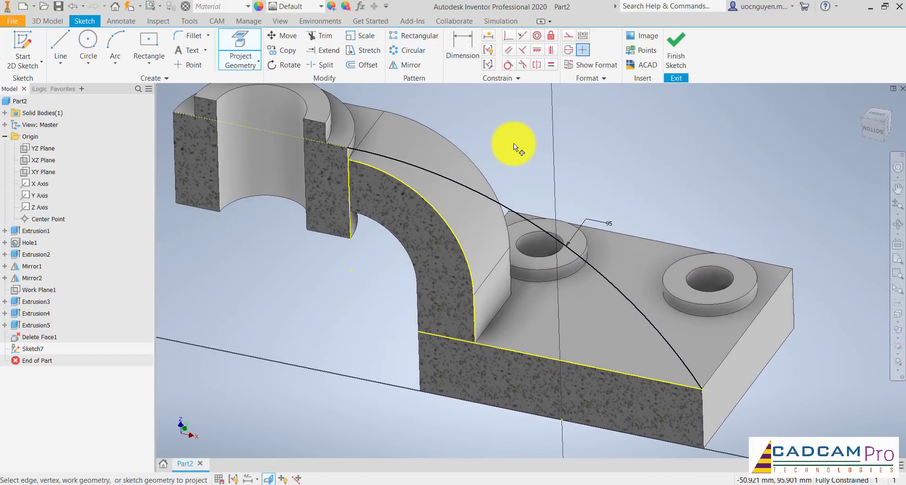
{"action": "key", "text": "Escape"}
{"action": "middle_click_drag", "start_coordinate": [622, 222], "coordinate": [617, 202]}
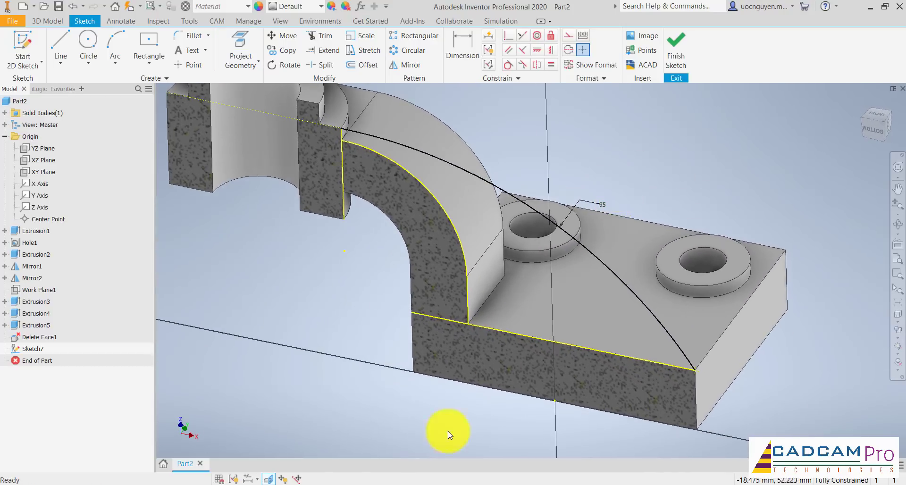
- Check the rib's thickness in the PDF drawing in Foxit Reader, return to Inventor and finish the rib sketch
{"action": "left_click", "coordinate": [359, 484]}
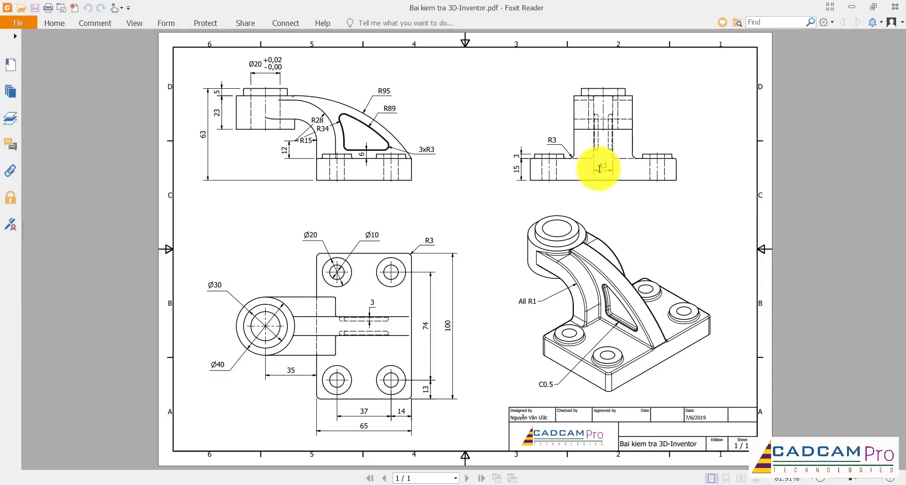
{"action": "left_click", "coordinate": [297, 484]}
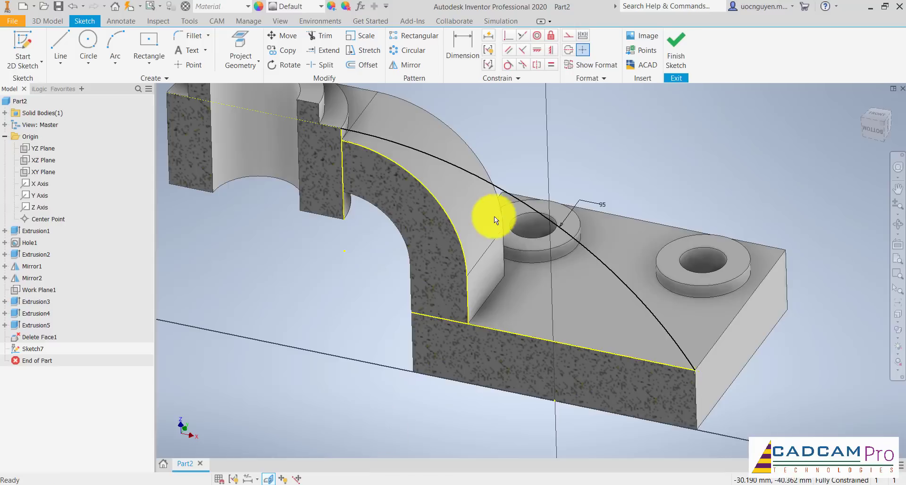
{"action": "left_click", "coordinate": [684, 52]}
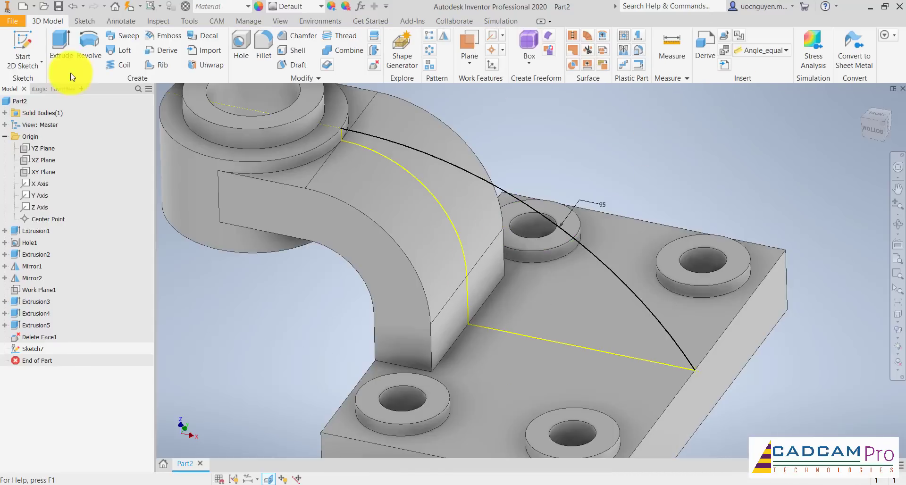
- Extrude the closed rib profile symmetrically about the sketch plane by 13 mm, joined to the bracket
{"action": "left_click", "coordinate": [61, 47]}
{"action": "scroll", "coordinate": [498, 265], "scroll_direction": "down", "scroll_amount": 4}
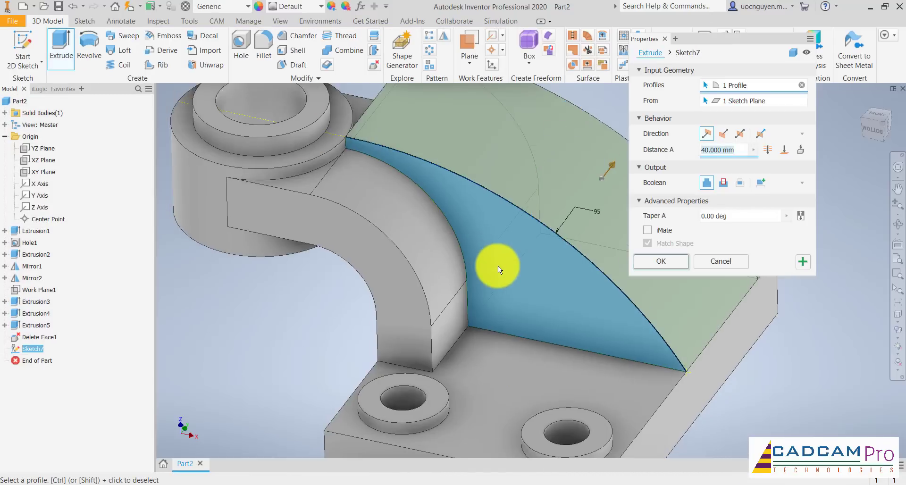
{"action": "left_click", "coordinate": [738, 135]}
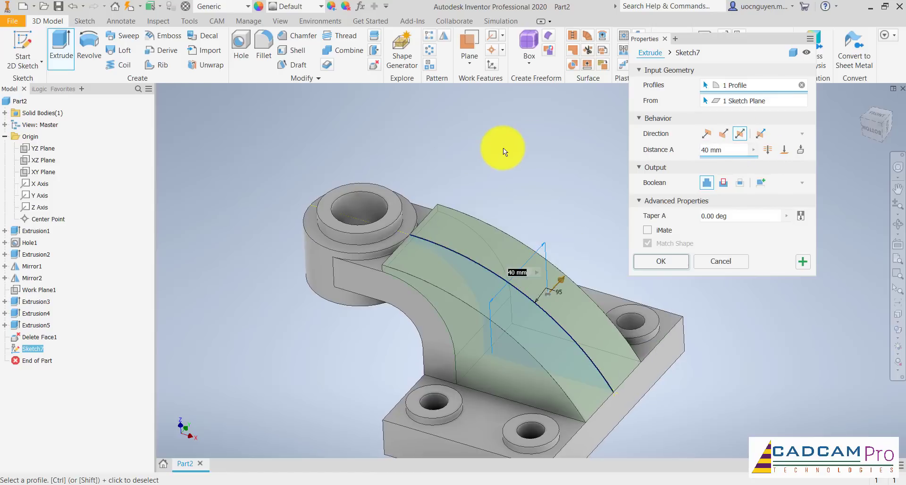
{"action": "type", "text": "13"}
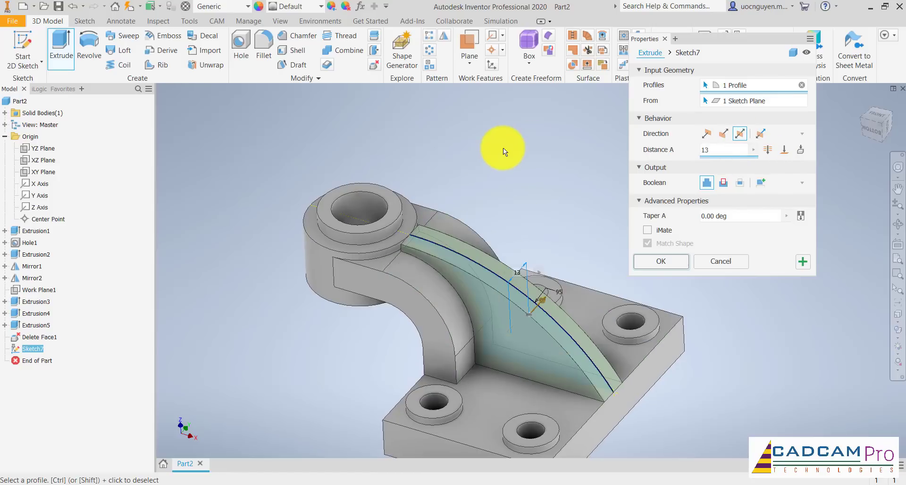
{"action": "left_click", "coordinate": [683, 265]}
{"action": "scroll", "coordinate": [532, 209], "scroll_direction": "up", "scroll_amount": 5}
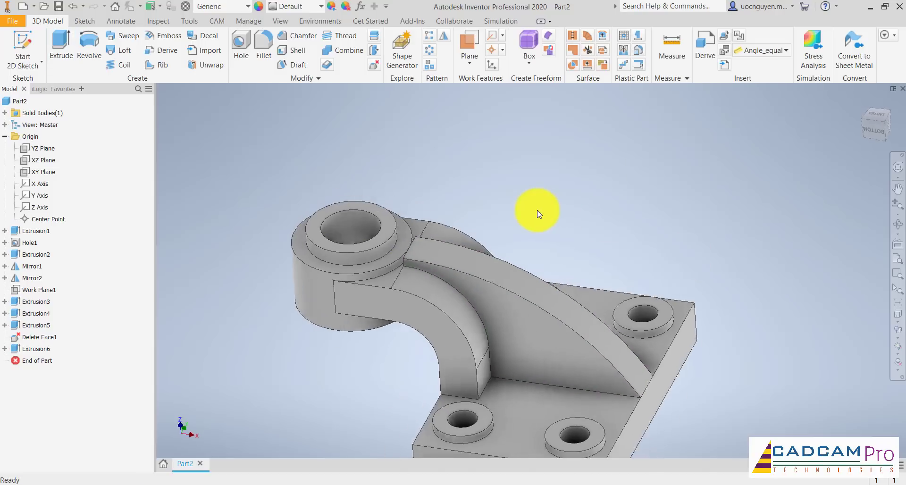
{"action": "scroll", "coordinate": [532, 273], "scroll_direction": "up", "scroll_amount": 5}
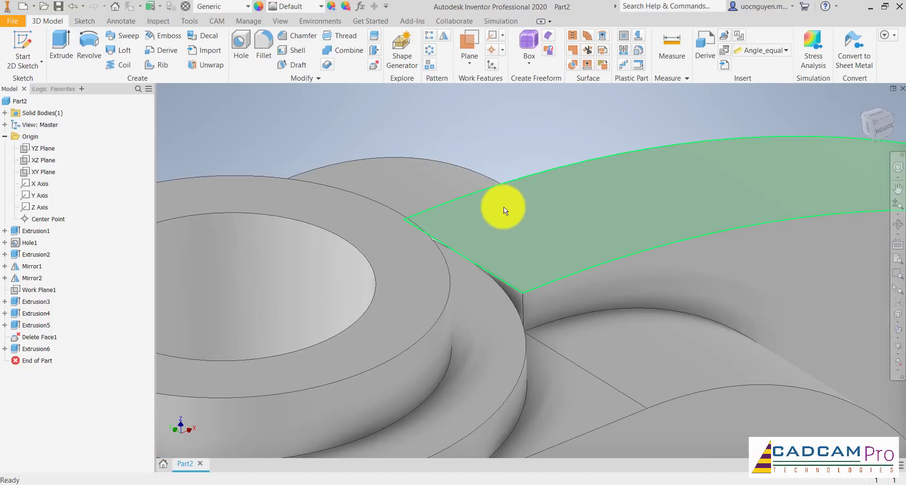
{"action": "scroll", "coordinate": [503, 207], "scroll_direction": "up", "scroll_amount": 3}
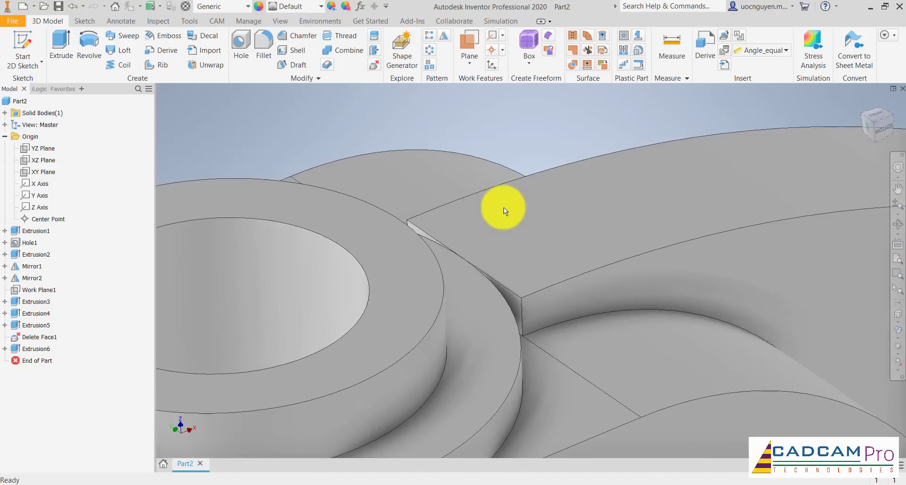
{"action": "left_click", "coordinate": [374, 50]}
{"action": "left_click", "coordinate": [512, 307]}
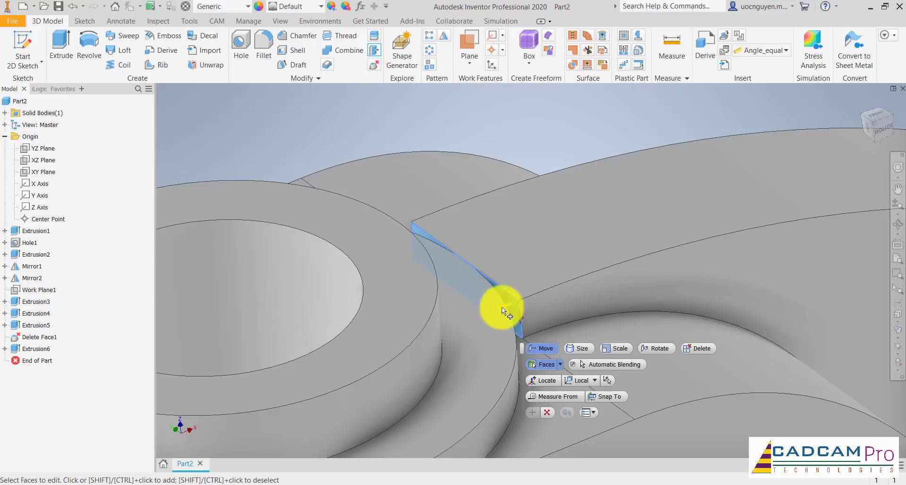
{"action": "left_click_drag", "start_coordinate": [502, 306], "coordinate": [538, 292]}
{"action": "key", "text": "Escape"}
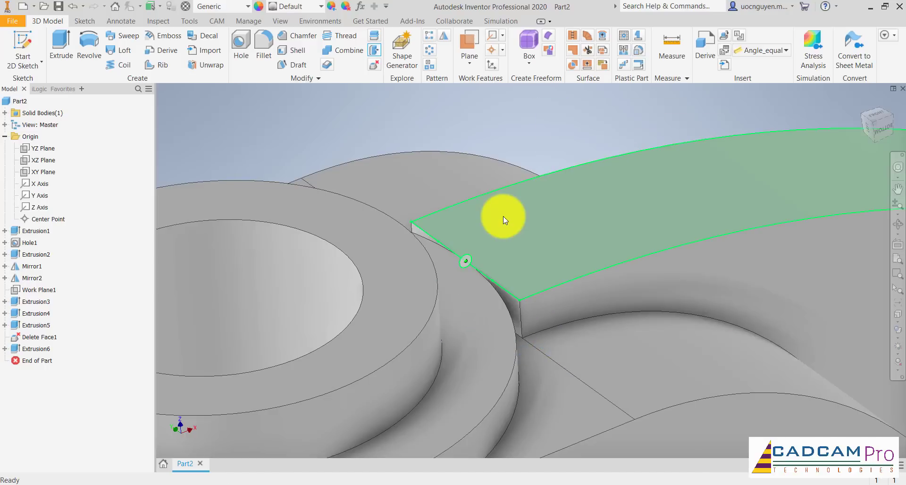
- Edit the rib extrusion so that it creates a new solid body
{"action": "scroll", "coordinate": [503, 216], "scroll_direction": "down", "scroll_amount": 4}
{"action": "middle_click_drag", "start_coordinate": [571, 226], "coordinate": [537, 232]}
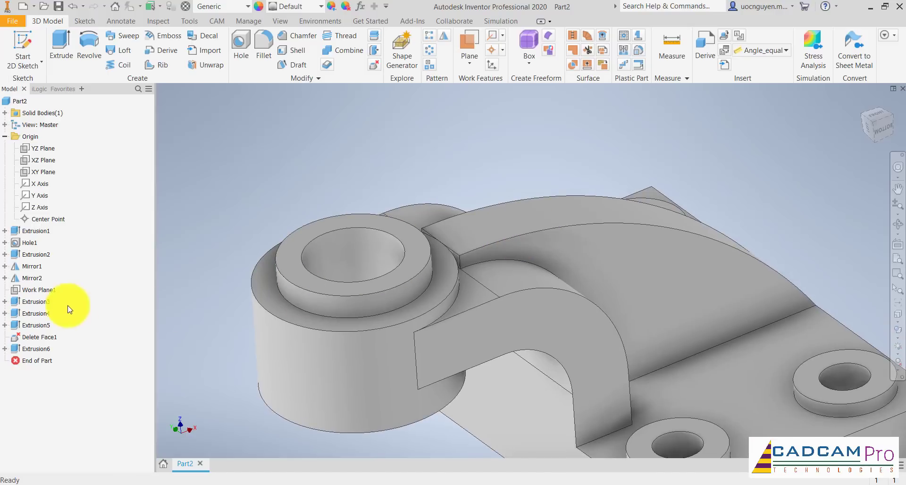
{"action": "right_click", "coordinate": [38, 352]}
{"action": "left_click", "coordinate": [78, 357]}
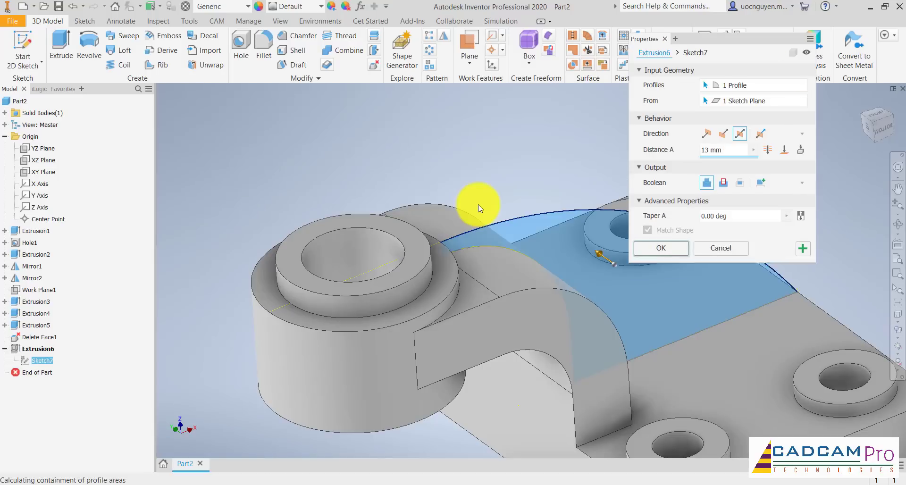
{"action": "left_click", "coordinate": [672, 249]}
- Use Direct Edit to move the rib's end face 3 mm into the boss
{"action": "left_click", "coordinate": [376, 51]}
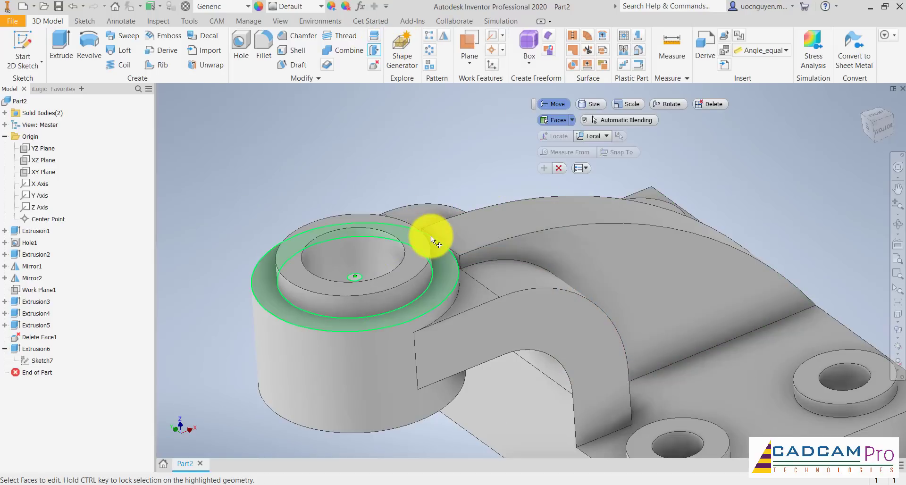
{"action": "scroll", "coordinate": [431, 236], "scroll_direction": "up", "scroll_amount": 5}
{"action": "left_click", "coordinate": [514, 299]}
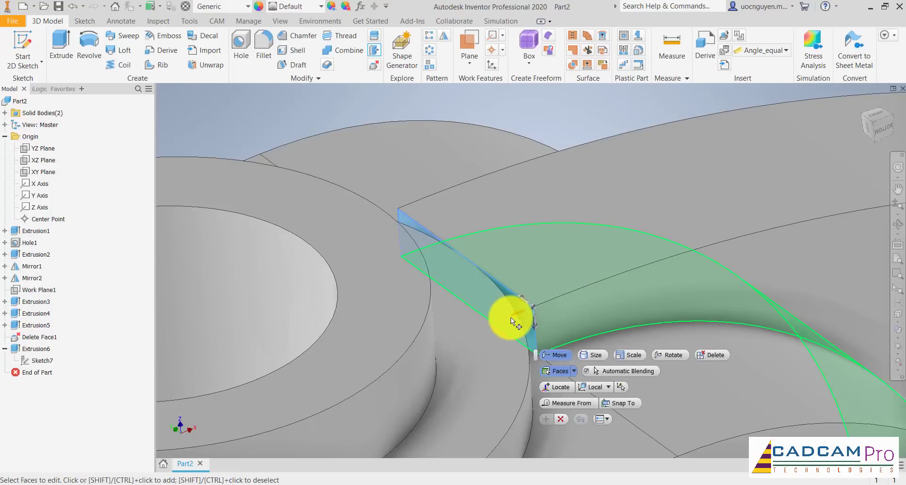
{"action": "left_click_drag", "start_coordinate": [516, 313], "coordinate": [468, 333]}
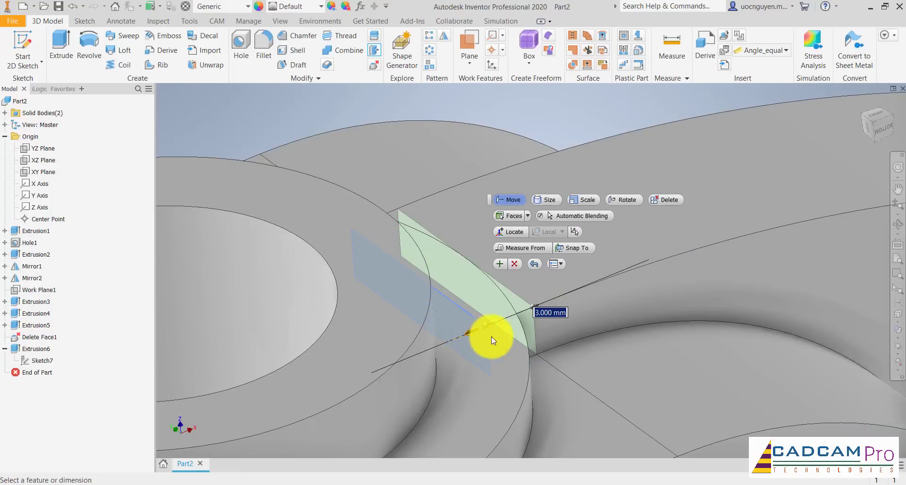
{"action": "left_click", "coordinate": [499, 263]}
{"action": "key", "text": "Escape"}
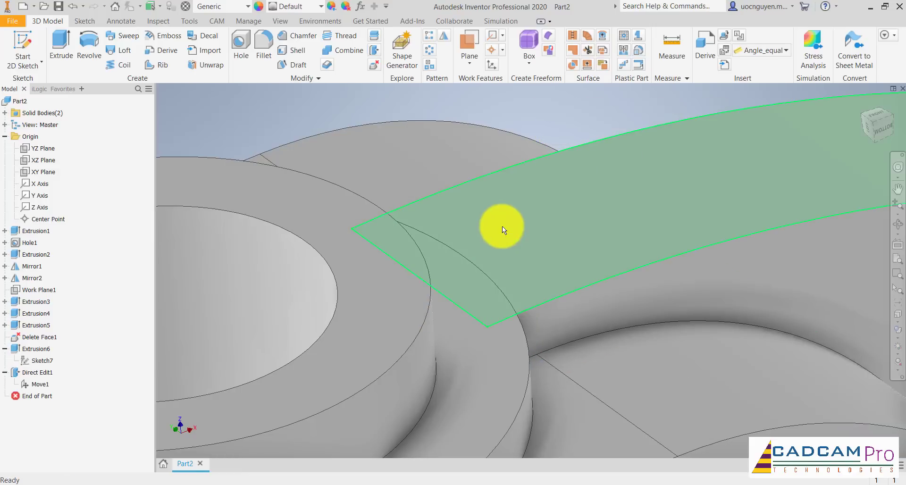
- Combine the rib body and the bracket body into one solid with the Join operation
{"action": "scroll", "coordinate": [502, 226], "scroll_direction": "down", "scroll_amount": 4}
{"action": "middle_click_drag", "start_coordinate": [549, 203], "coordinate": [526, 189], "text": "shift"}
{"action": "scroll", "coordinate": [489, 244], "scroll_direction": "up", "scroll_amount": 3}
{"action": "scroll", "coordinate": [538, 178], "scroll_direction": "down", "scroll_amount": 5}
{"action": "scroll", "coordinate": [488, 182], "scroll_direction": "down", "scroll_amount": 2}
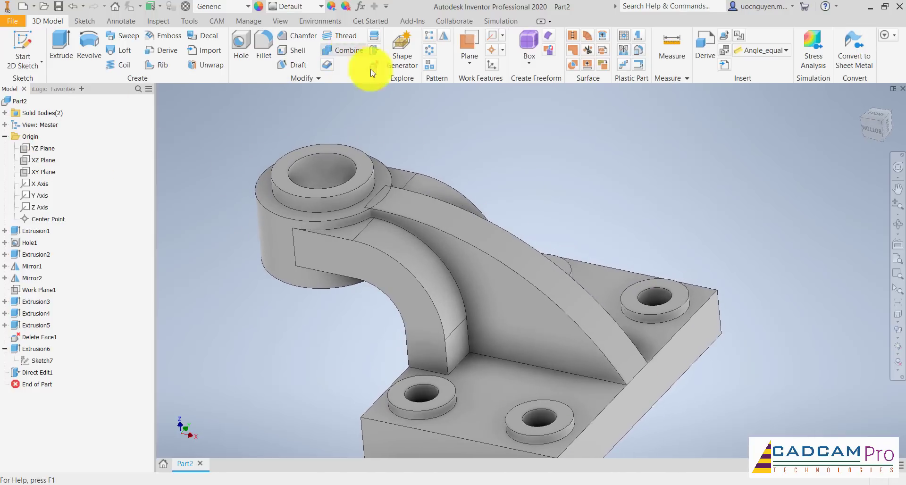
{"action": "left_click", "coordinate": [345, 50]}
{"action": "left_click", "coordinate": [417, 222]}
{"action": "left_click", "coordinate": [346, 222]}
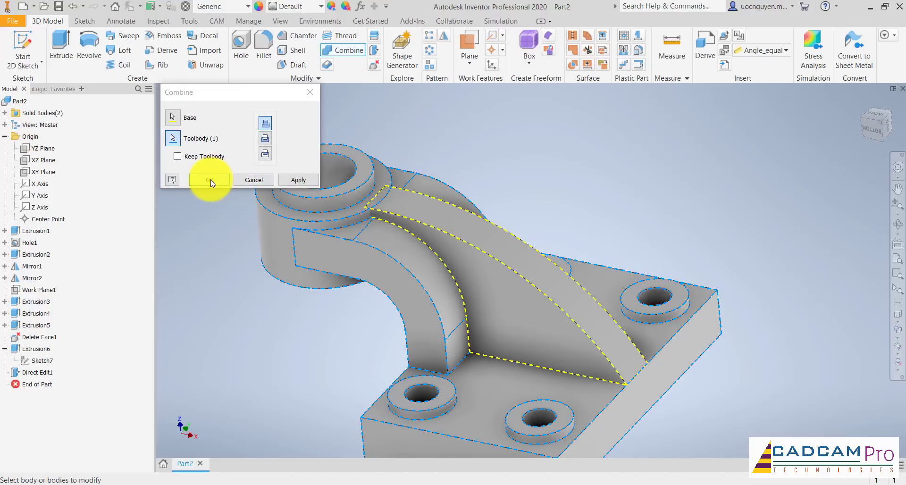
{"action": "left_click", "coordinate": [210, 179]}
- Examine how the rib's upper face meets the boss shoulder, in a close-up angled view and a straight side view
{"action": "scroll", "coordinate": [379, 210], "scroll_direction": "up", "scroll_amount": 5}
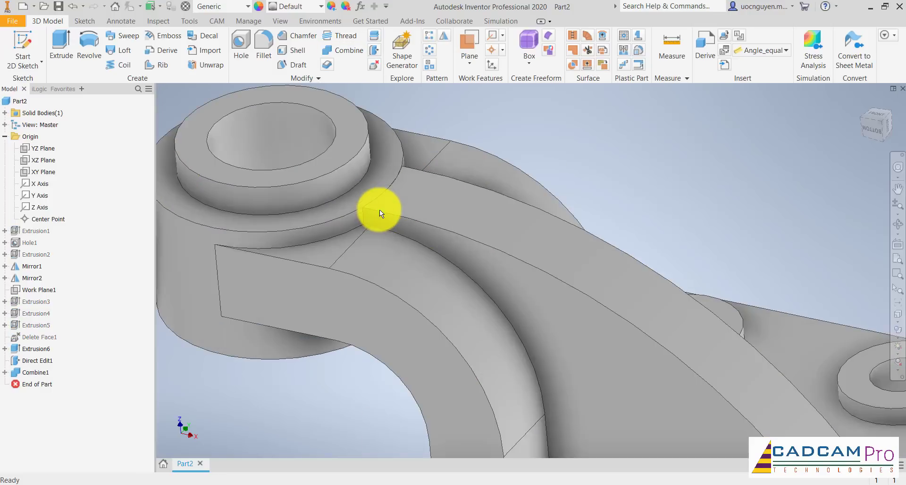
{"action": "middle_click_drag", "start_coordinate": [441, 192], "coordinate": [448, 224]}
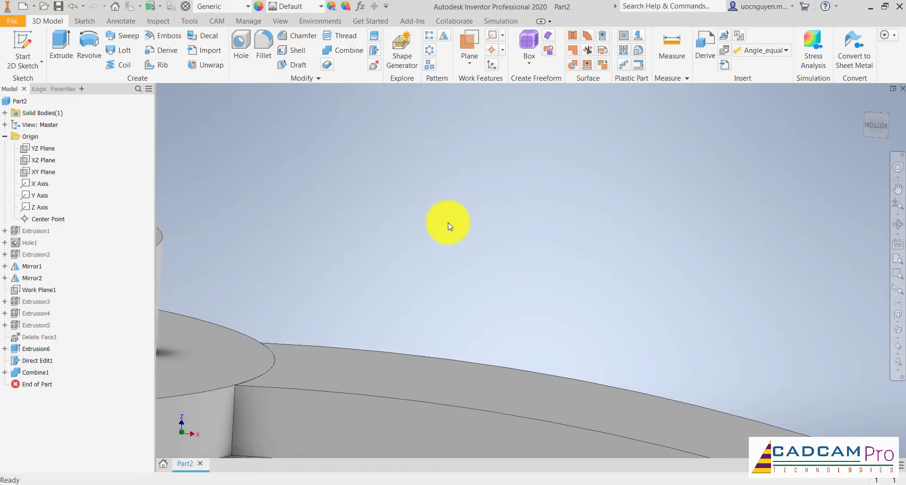
{"action": "middle_click_drag", "start_coordinate": [305, 285], "coordinate": [534, 154]}
{"action": "scroll", "coordinate": [472, 253], "scroll_direction": "up", "scroll_amount": 4}
{"action": "scroll", "coordinate": [450, 292], "scroll_direction": "up", "scroll_amount": 1}
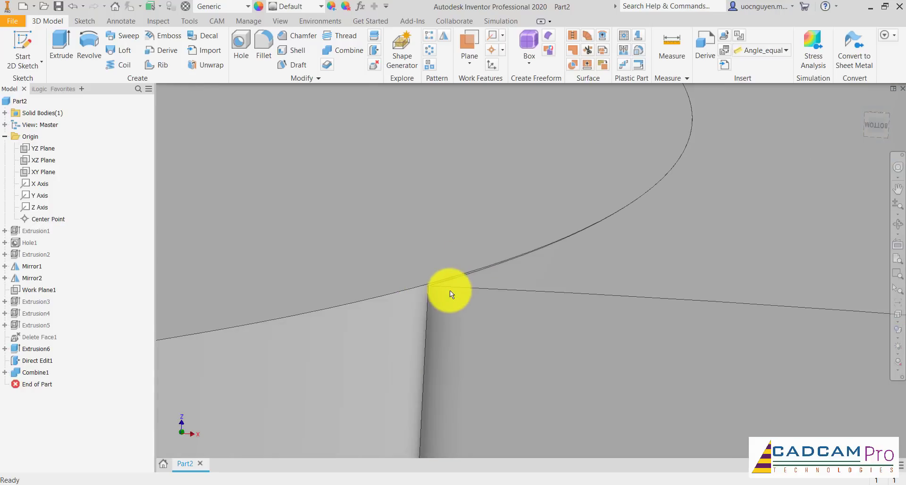
{"action": "scroll", "coordinate": [525, 239], "scroll_direction": "down", "scroll_amount": 4}
{"action": "scroll", "coordinate": [525, 240], "scroll_direction": "down", "scroll_amount": 3}
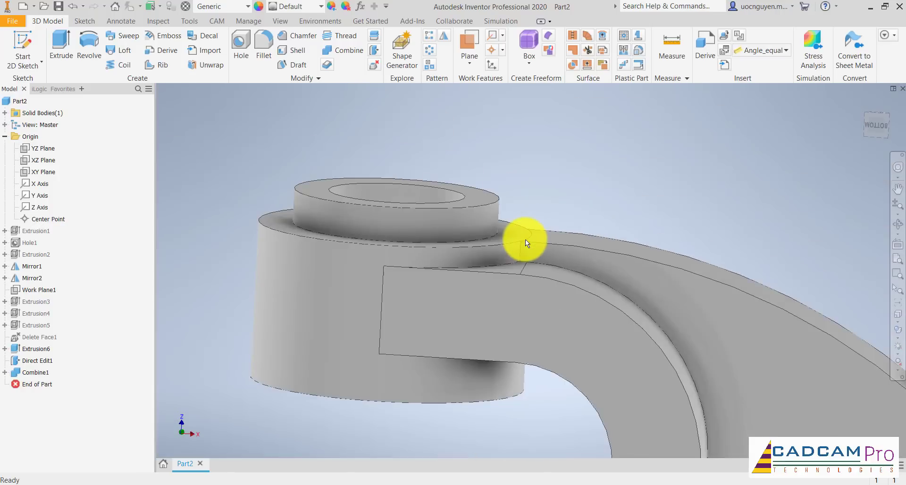
{"action": "scroll", "coordinate": [483, 211], "scroll_direction": "up", "scroll_amount": 4}
{"action": "middle_click_drag", "start_coordinate": [483, 211], "coordinate": [483, 205], "text": "shift"}
{"action": "left_click", "coordinate": [880, 125]}
{"action": "scroll", "coordinate": [486, 208], "scroll_direction": "up", "scroll_amount": 5}
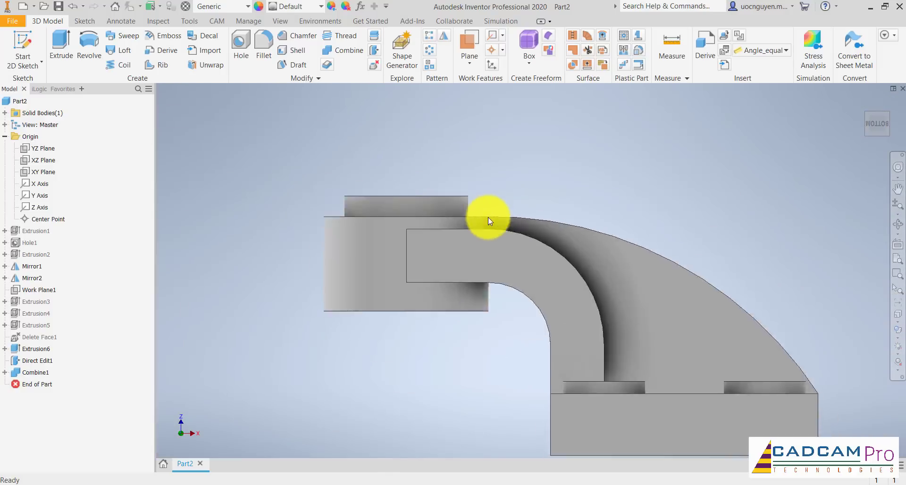
{"action": "scroll", "coordinate": [446, 215], "scroll_direction": "up", "scroll_amount": 3}
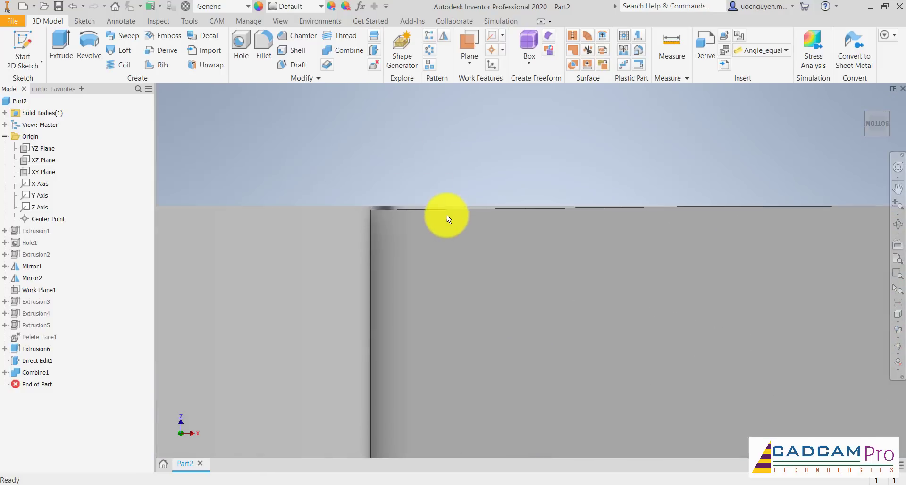
{"action": "scroll", "coordinate": [404, 203], "scroll_direction": "down", "scroll_amount": 3}
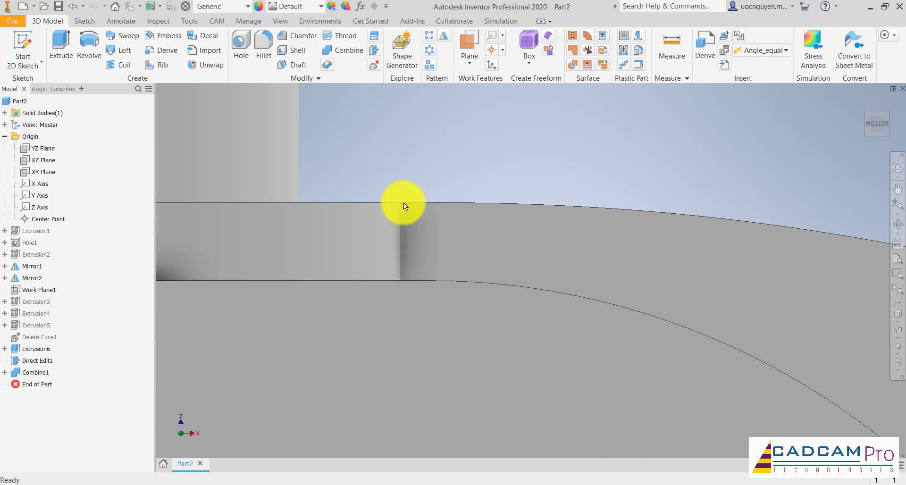
{"action": "scroll", "coordinate": [418, 203], "scroll_direction": "up", "scroll_amount": 3}
{"action": "scroll", "coordinate": [418, 203], "scroll_direction": "up", "scroll_amount": 2}
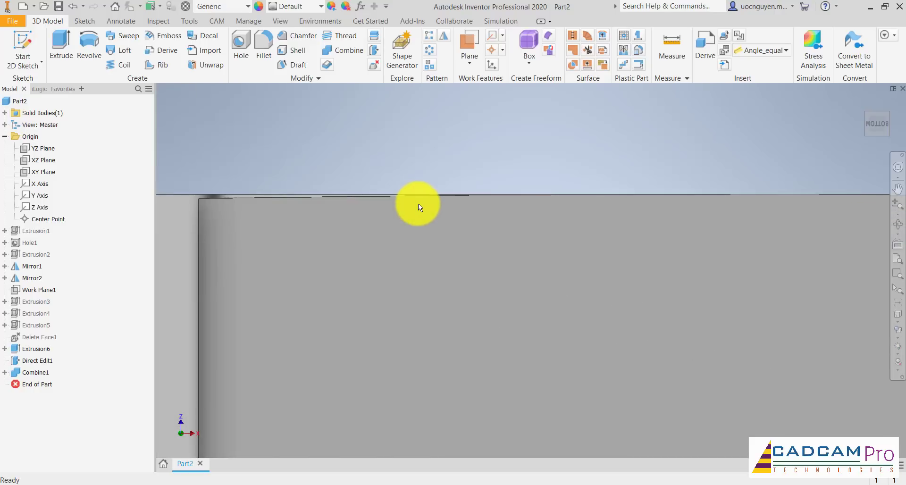
{"action": "scroll", "coordinate": [418, 202], "scroll_direction": "down", "scroll_amount": 2}
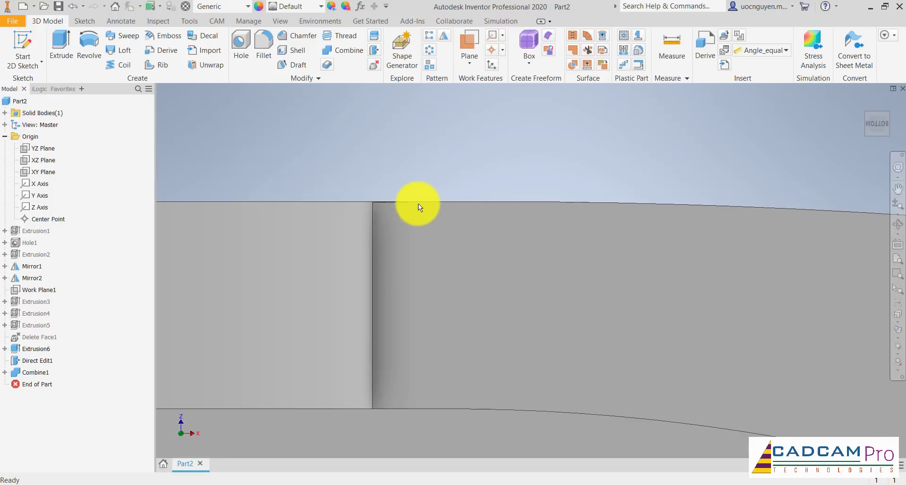
- Examine the joined rib's upper edge at the boss shoulder up close, and view the whole bracket at an angle
{"action": "scroll", "coordinate": [418, 202], "scroll_direction": "down", "scroll_amount": 1}
{"action": "scroll", "coordinate": [418, 204], "scroll_direction": "down", "scroll_amount": 2}
{"action": "scroll", "coordinate": [358, 271], "scroll_direction": "up", "scroll_amount": 4}
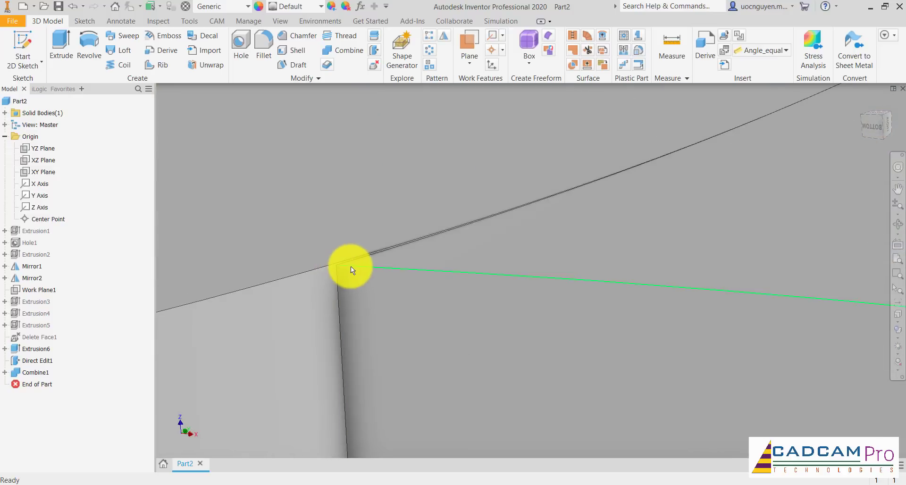
{"action": "scroll", "coordinate": [351, 267], "scroll_direction": "down", "scroll_amount": 2}
{"action": "scroll", "coordinate": [350, 266], "scroll_direction": "down", "scroll_amount": 4}
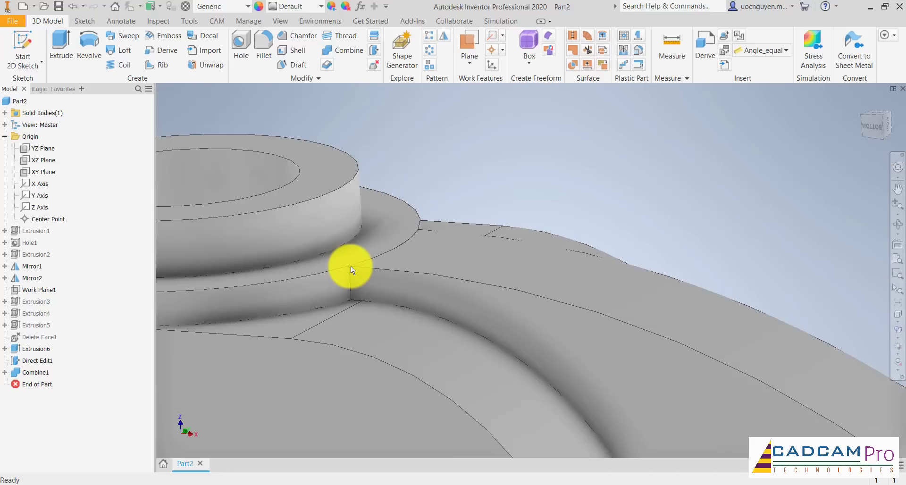
{"action": "scroll", "coordinate": [495, 256], "scroll_direction": "down", "scroll_amount": 3}
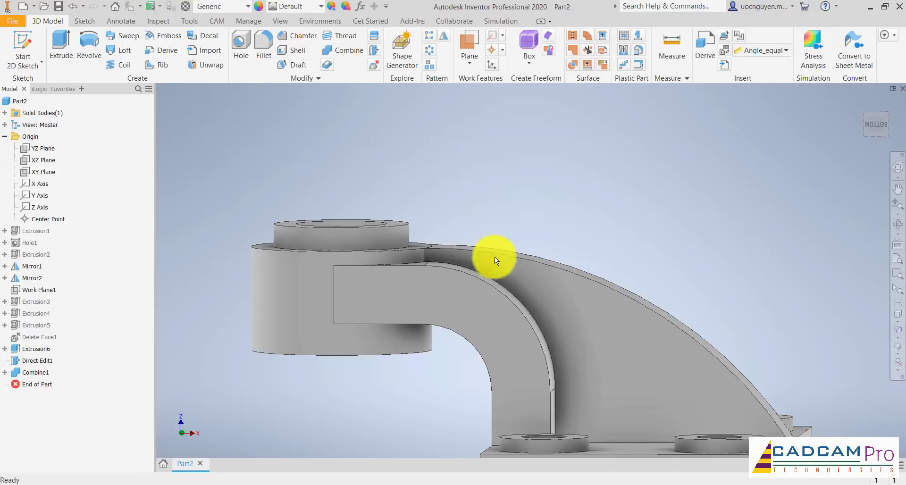
{"action": "middle_click_drag", "start_coordinate": [495, 256], "coordinate": [662, 257], "text": "shift"}
{"action": "scroll", "coordinate": [661, 257], "scroll_direction": "down", "scroll_amount": 3}
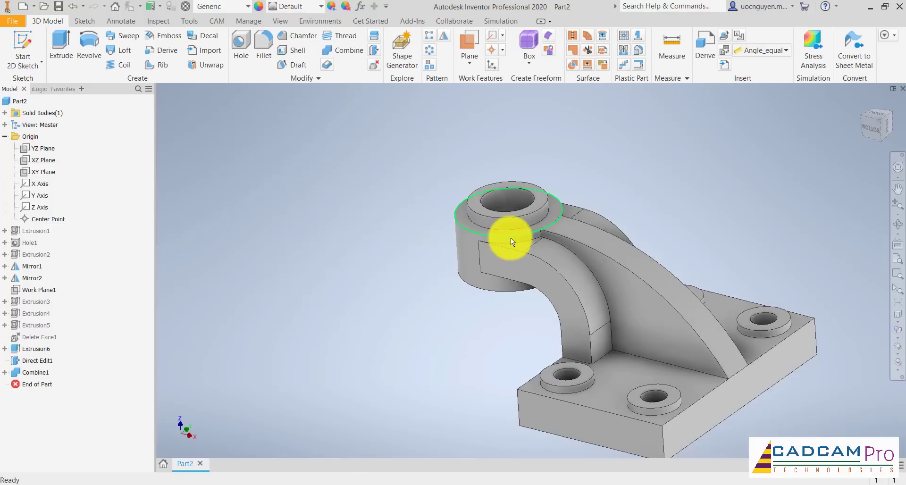
{"action": "scroll", "coordinate": [560, 241], "scroll_direction": "up", "scroll_amount": 3}
{"action": "scroll", "coordinate": [573, 229], "scroll_direction": "up", "scroll_amount": 4}
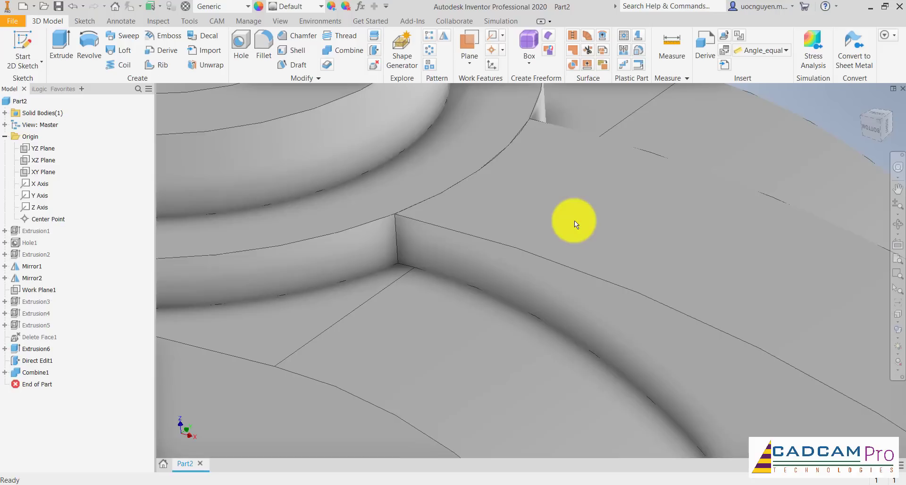
{"action": "scroll", "coordinate": [486, 219], "scroll_direction": "down", "scroll_amount": 6}
{"action": "scroll", "coordinate": [556, 243], "scroll_direction": "down", "scroll_amount": 5}
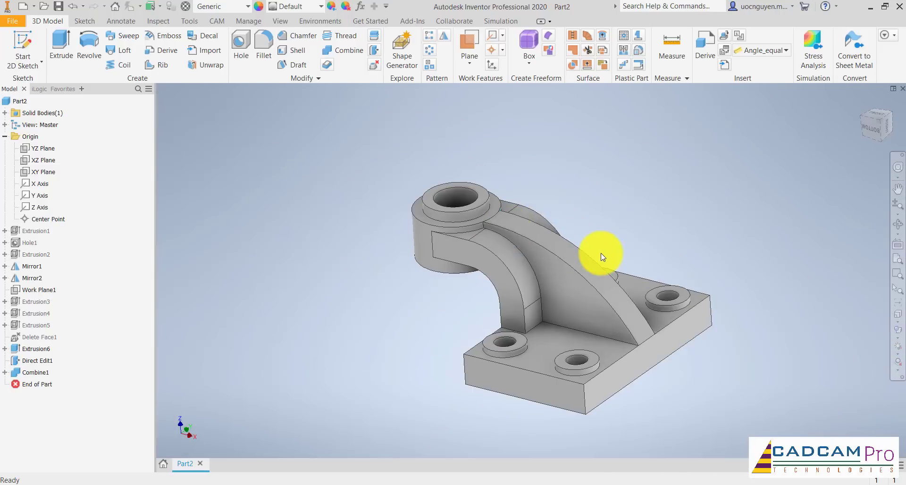
- Inspect the corner where the rib's side meets the boss shoulder from other angles and at high magnification
{"action": "scroll", "coordinate": [601, 253], "scroll_direction": "up", "scroll_amount": 3}
{"action": "key", "text": "F6"}
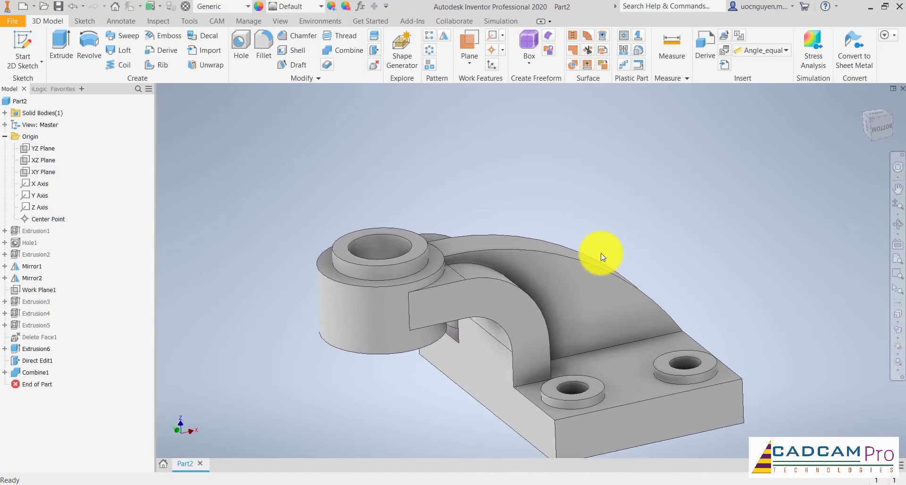
{"action": "middle_click_drag", "start_coordinate": [530, 294], "coordinate": [474, 287]}
{"action": "scroll", "coordinate": [441, 256], "scroll_direction": "up", "scroll_amount": 5}
{"action": "scroll", "coordinate": [441, 256], "scroll_direction": "up", "scroll_amount": 2}
{"action": "scroll", "coordinate": [397, 264], "scroll_direction": "up", "scroll_amount": 5}
{"action": "scroll", "coordinate": [500, 284], "scroll_direction": "up", "scroll_amount": 5}
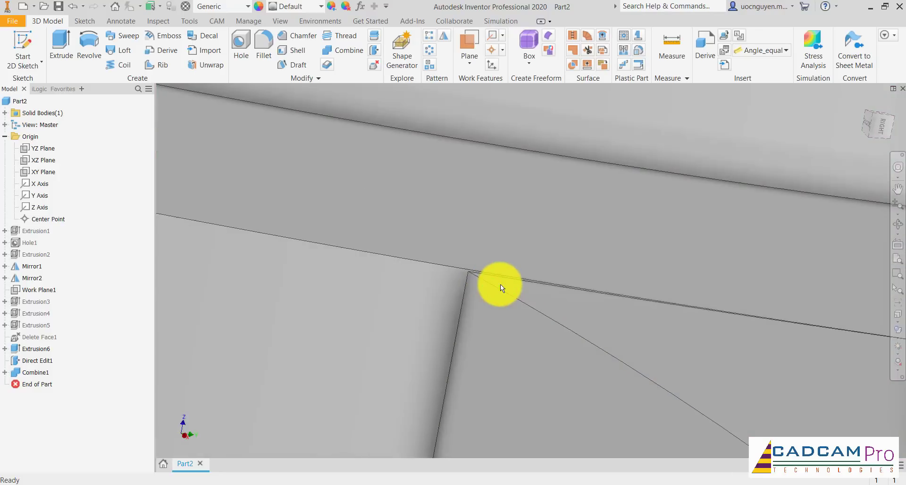
{"action": "scroll", "coordinate": [422, 250], "scroll_direction": "down", "scroll_amount": 5}
{"action": "scroll", "coordinate": [421, 249], "scroll_direction": "down", "scroll_amount": 5}
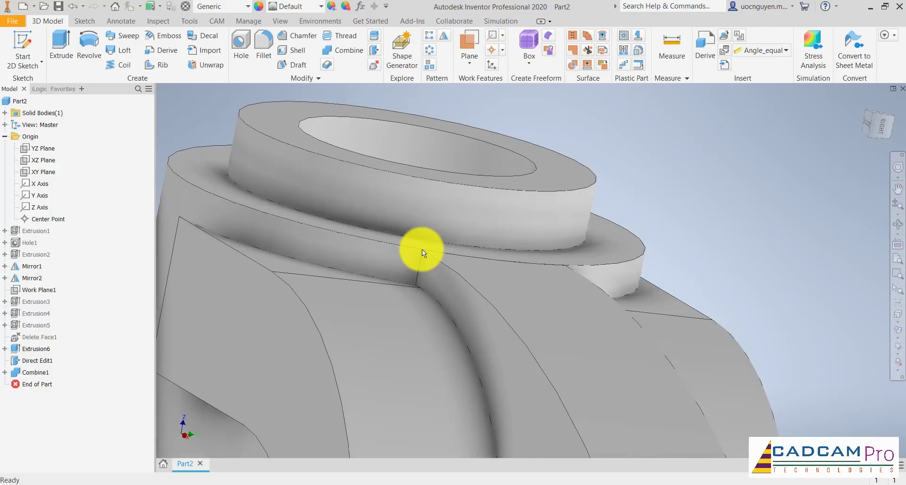
{"action": "middle_click_drag", "start_coordinate": [422, 249], "coordinate": [421, 250], "text": "shift"}
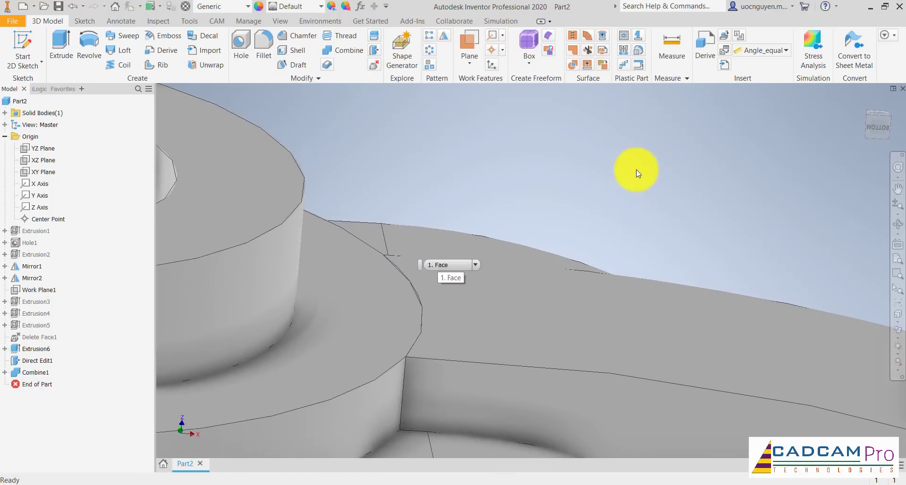
- Measure between the rib's curved upper face and the boss shoulder face, and recheck their shared corner
{"action": "left_click", "coordinate": [425, 352]}
{"action": "left_click", "coordinate": [401, 348]}
{"action": "scroll", "coordinate": [590, 262], "scroll_direction": "down", "scroll_amount": 5}
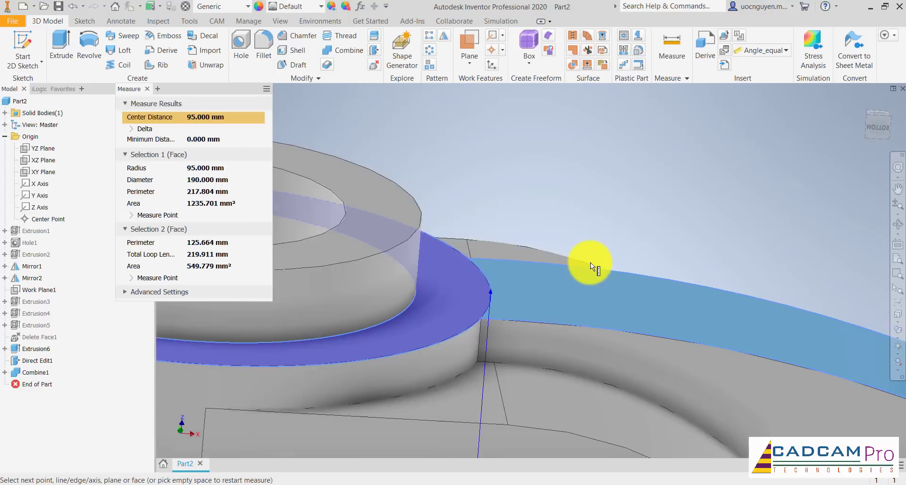
{"action": "scroll", "coordinate": [590, 262], "scroll_direction": "down", "scroll_amount": 4}
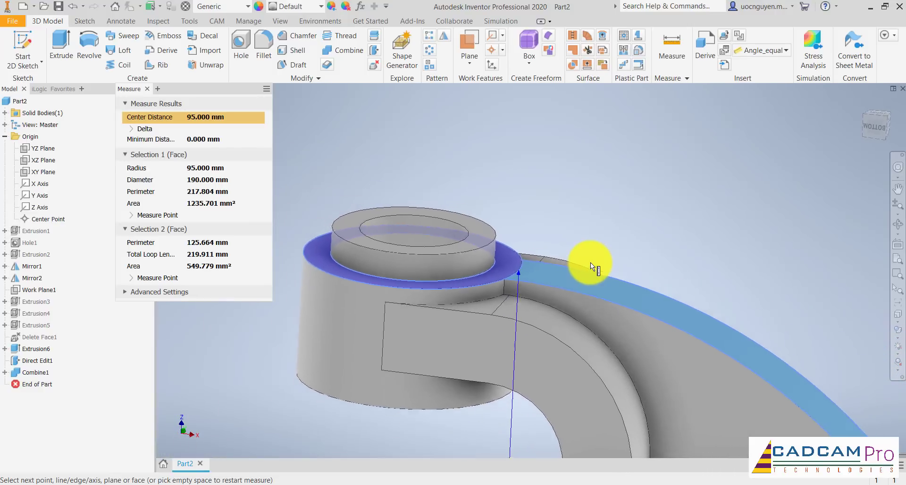
{"action": "scroll", "coordinate": [590, 263], "scroll_direction": "down", "scroll_amount": 3}
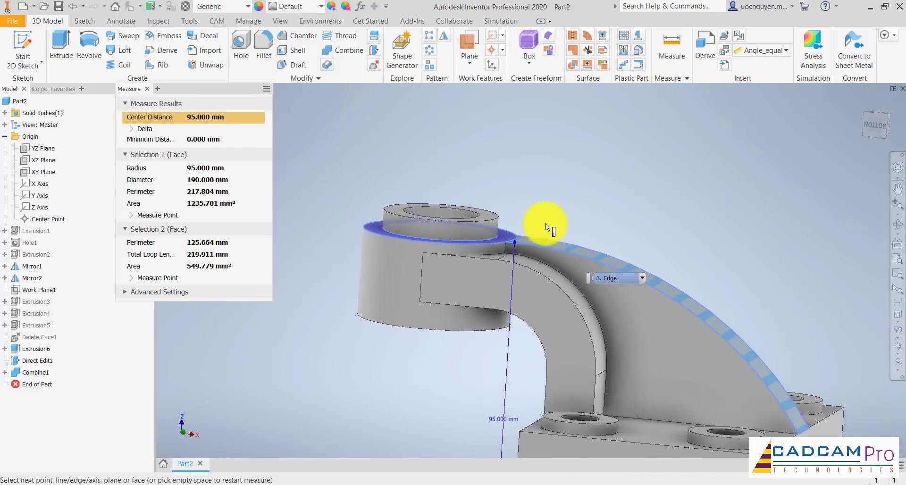
{"action": "scroll", "coordinate": [572, 211], "scroll_direction": "down", "scroll_amount": 2}
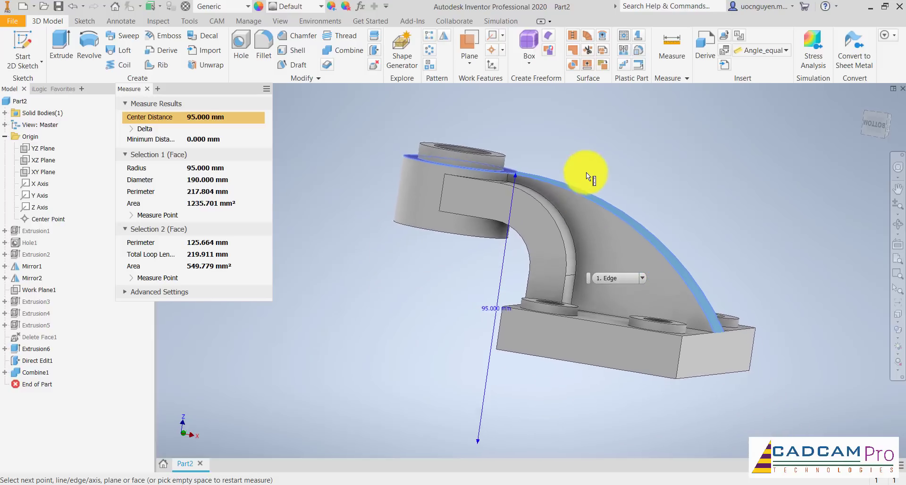
{"action": "left_click", "coordinate": [579, 161]}
{"action": "scroll", "coordinate": [514, 178], "scroll_direction": "up", "scroll_amount": 6}
{"action": "scroll", "coordinate": [468, 273], "scroll_direction": "up", "scroll_amount": 6}
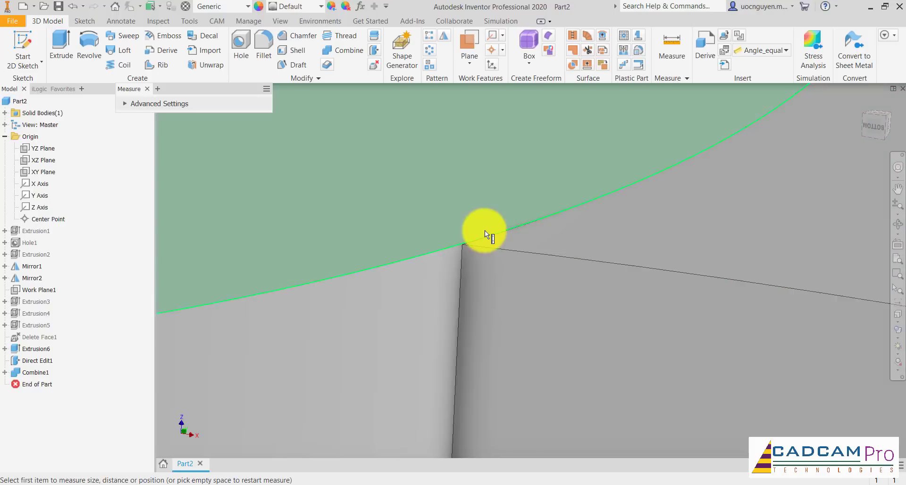
{"action": "scroll", "coordinate": [524, 234], "scroll_direction": "down", "scroll_amount": 3}
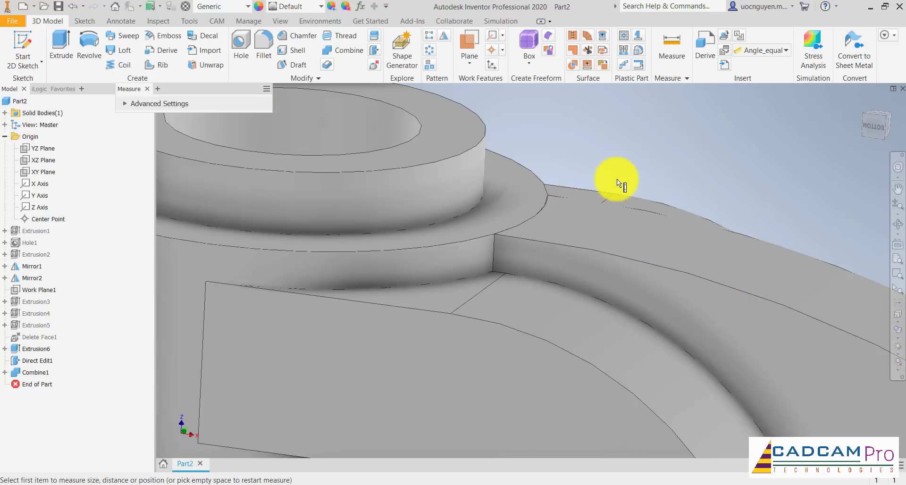
- Undo the Combine operation and the Direct Edit of the rib's end face
{"action": "key", "text": "Escape"}
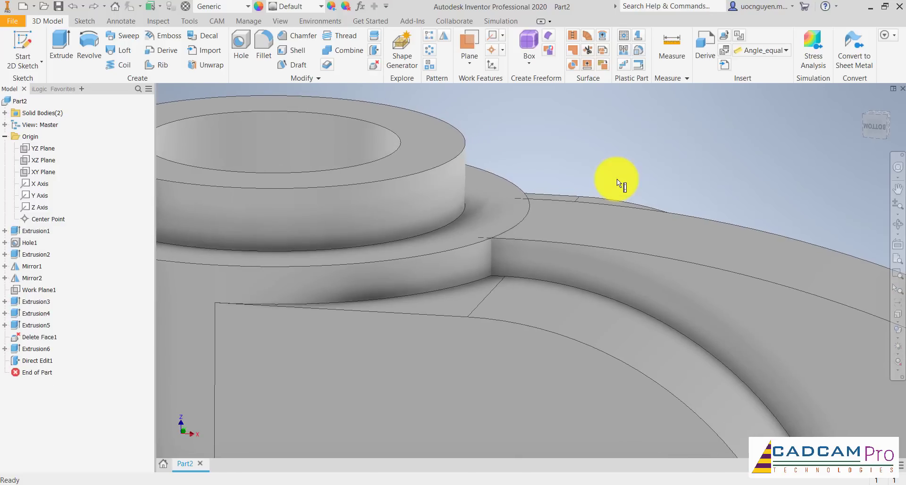
{"action": "key", "text": "ctrl+z"}
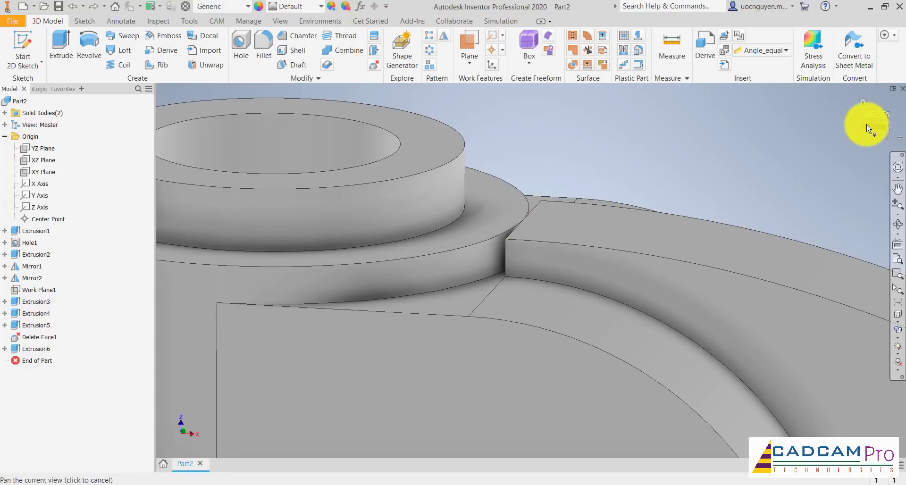
{"action": "left_click", "coordinate": [872, 127]}
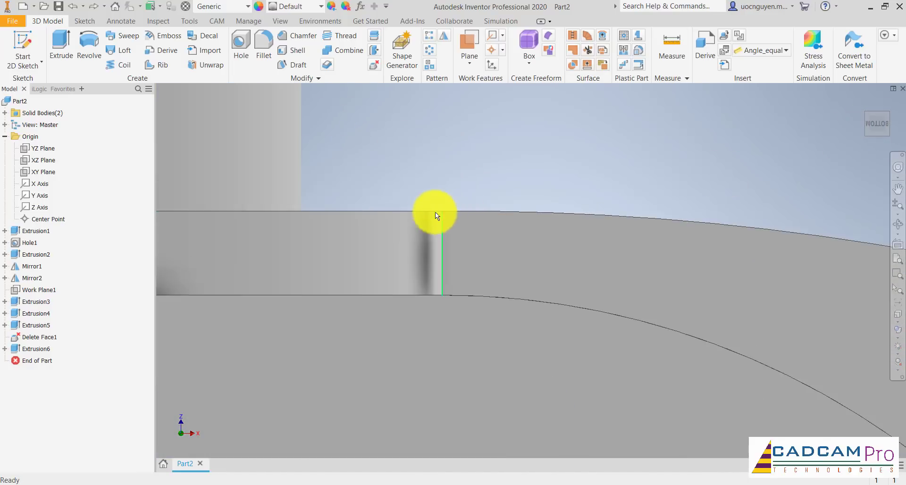
{"action": "scroll", "coordinate": [515, 193], "scroll_direction": "up", "scroll_amount": 6}
- Start a sketch on the rib's end face beside the boss and project the face's outline into it
{"action": "middle_click_drag", "start_coordinate": [516, 193], "coordinate": [549, 207], "text": "shift"}
{"action": "left_click", "coordinate": [528, 264]}
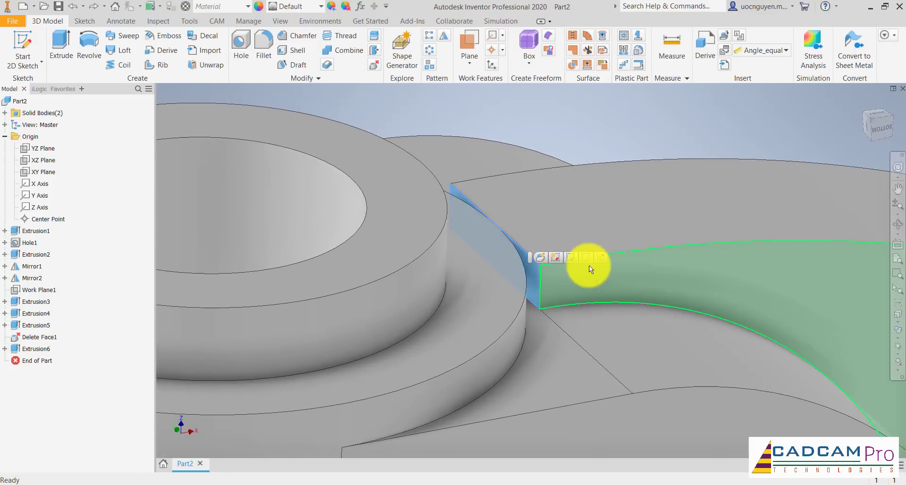
{"action": "left_click", "coordinate": [604, 257]}
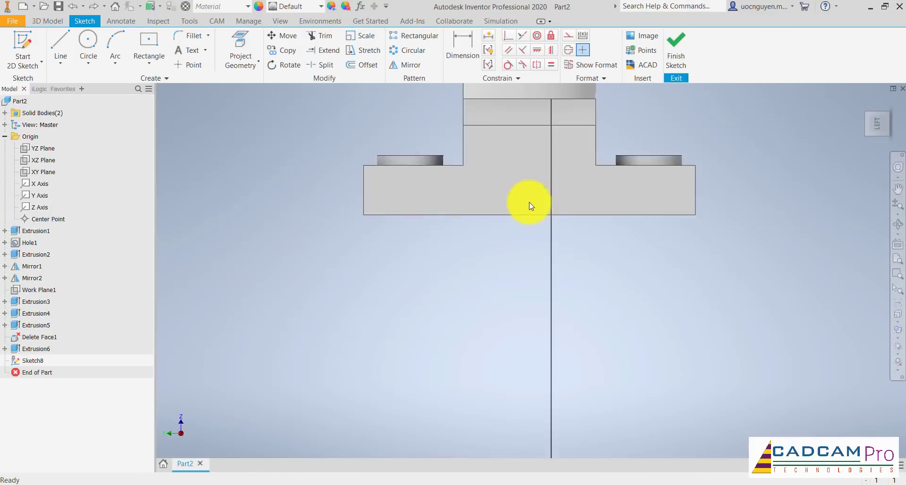
{"action": "key", "text": "F6"}
{"action": "scroll", "coordinate": [512, 190], "scroll_direction": "down", "scroll_amount": 8}
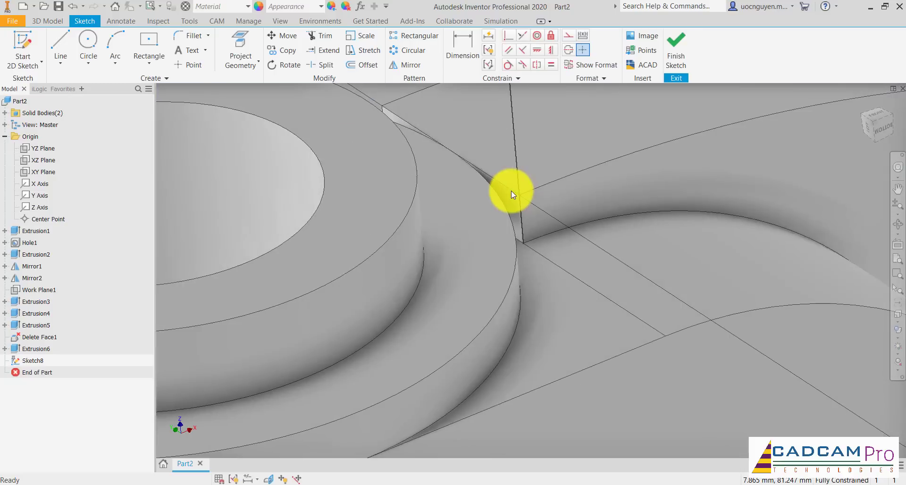
{"action": "scroll", "coordinate": [512, 194], "scroll_direction": "up", "scroll_amount": 4}
{"action": "left_click", "coordinate": [240, 52]}
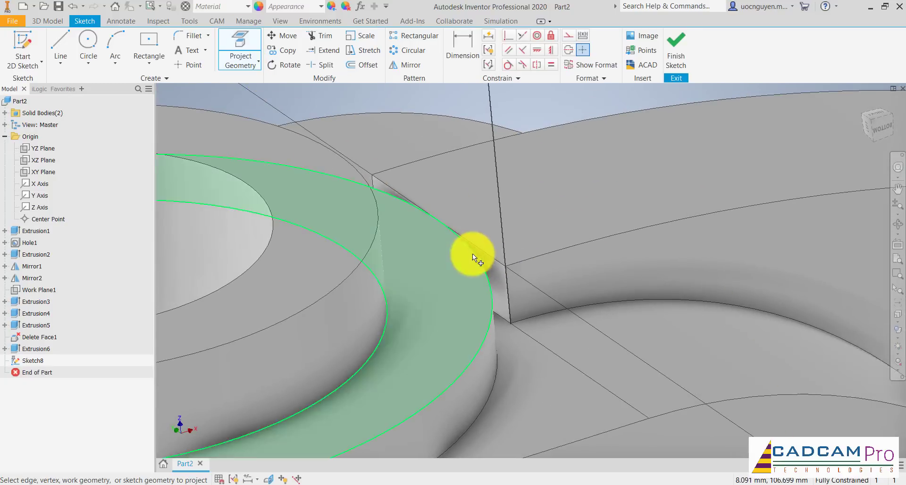
{"action": "scroll", "coordinate": [481, 259], "scroll_direction": "down", "scroll_amount": 3}
{"action": "left_click", "coordinate": [492, 264]}
{"action": "scroll", "coordinate": [575, 135], "scroll_direction": "up", "scroll_amount": 2}
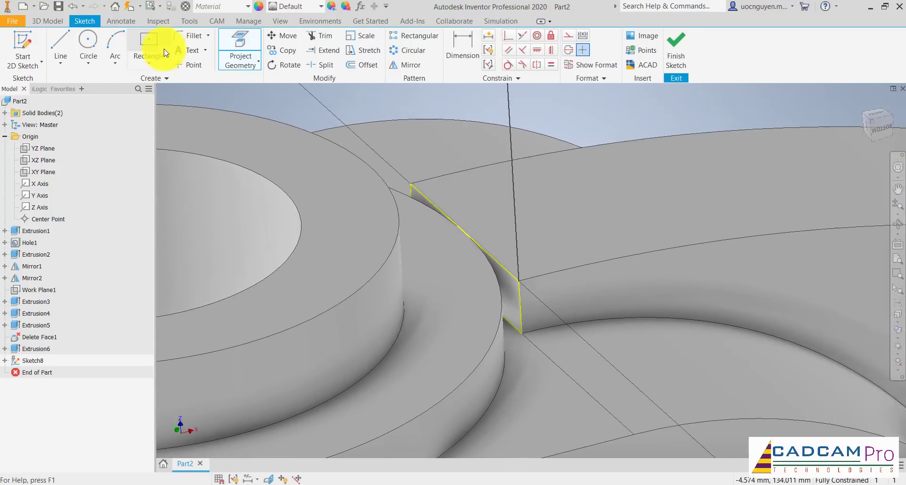
- Extrude the projected rib-end profile a short distance into the boss with the Join operation on the rib body
{"action": "left_click", "coordinate": [49, 21]}
{"action": "left_click", "coordinate": [57, 37]}
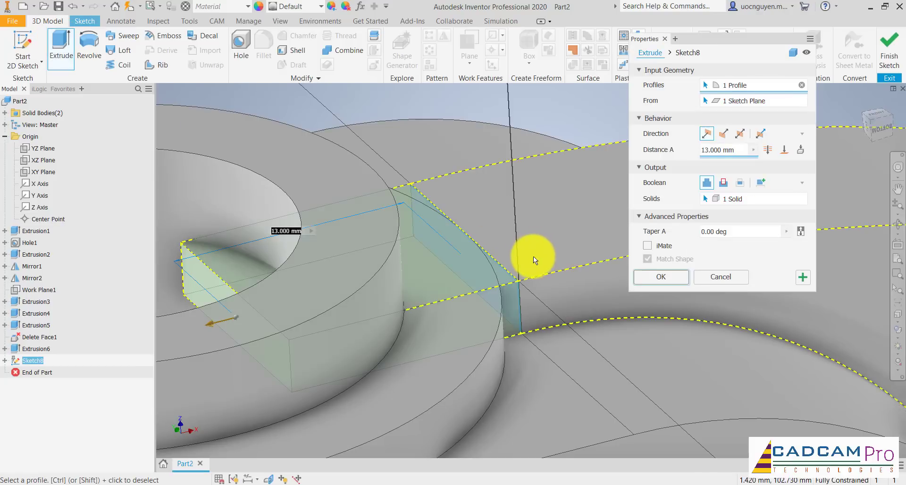
{"action": "left_click_drag", "start_coordinate": [212, 324], "coordinate": [419, 296]}
{"action": "middle_click_drag", "start_coordinate": [485, 293], "coordinate": [683, 288], "text": "shift"}
{"action": "left_click", "coordinate": [679, 283]}
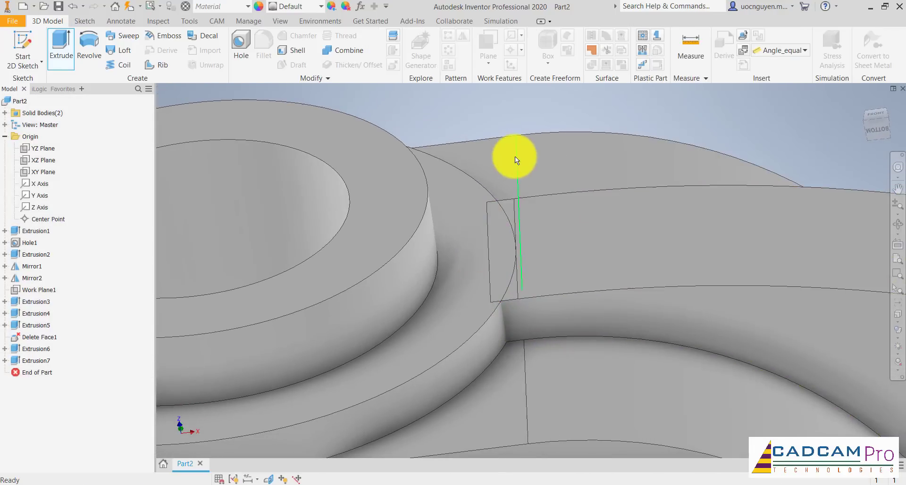
- Combine the bracket body and the extended rib body into one solid with the Join operation
{"action": "middle_click_drag", "start_coordinate": [515, 157], "coordinate": [528, 264], "text": "shift"}
{"action": "scroll", "coordinate": [522, 286], "scroll_direction": "up", "scroll_amount": 5}
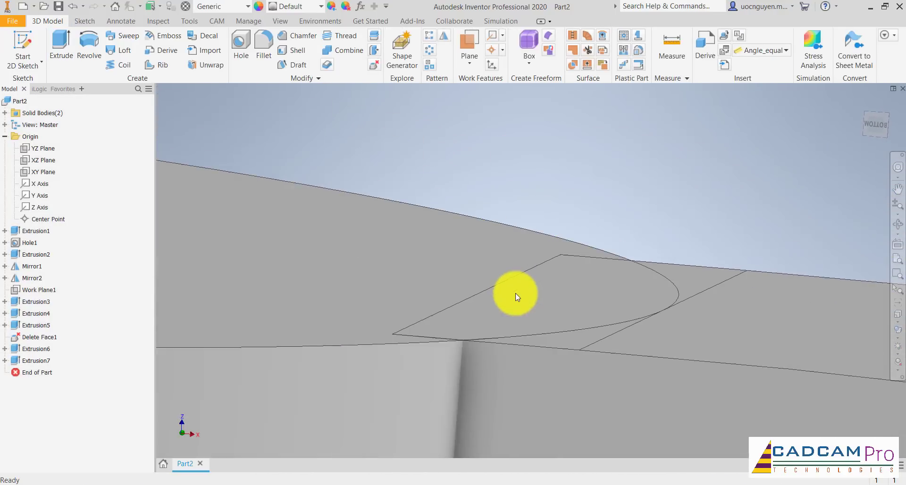
{"action": "scroll", "coordinate": [481, 199], "scroll_direction": "down", "scroll_amount": 3}
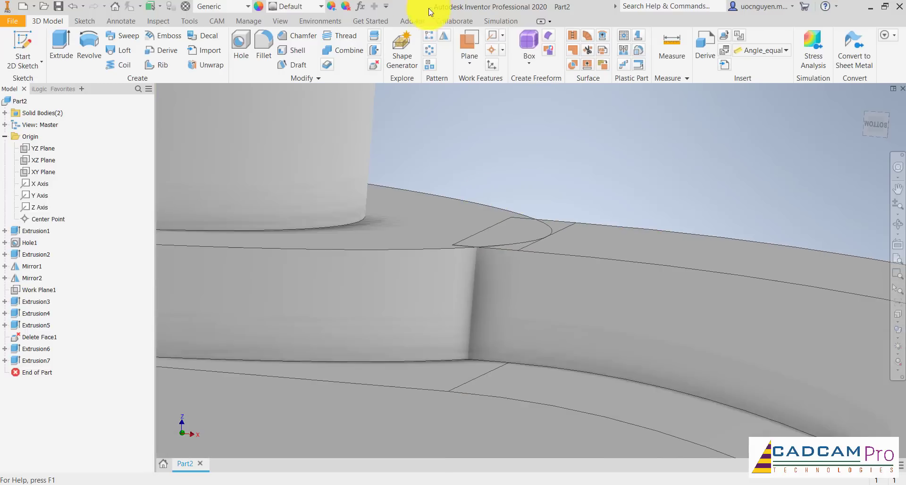
{"action": "left_click", "coordinate": [358, 50]}
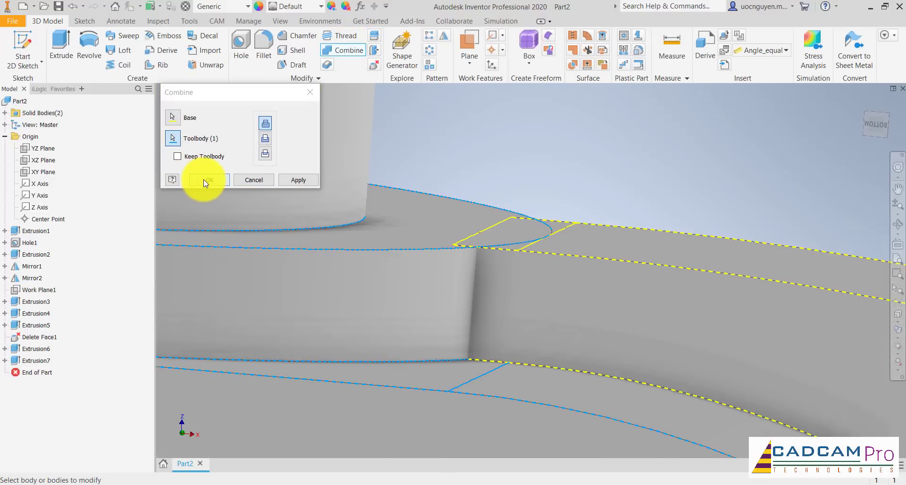
{"action": "left_click", "coordinate": [207, 179]}
- Examine the combined rib and boss junction in close-up, in a straight side view and in an angled overall view
{"action": "middle_click_drag", "start_coordinate": [514, 180], "coordinate": [516, 182], "text": "shift"}
{"action": "scroll", "coordinate": [517, 183], "scroll_direction": "up", "scroll_amount": 4}
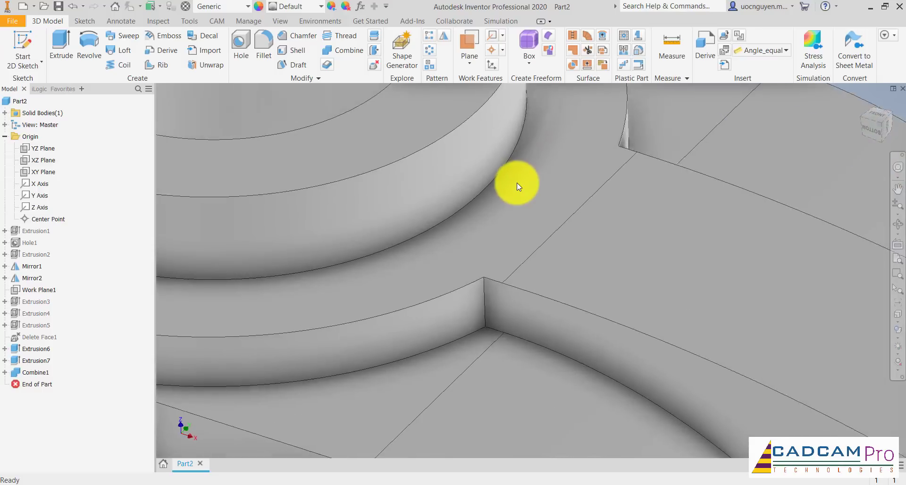
{"action": "scroll", "coordinate": [517, 183], "scroll_direction": "down", "scroll_amount": 3}
{"action": "scroll", "coordinate": [491, 234], "scroll_direction": "down", "scroll_amount": 4}
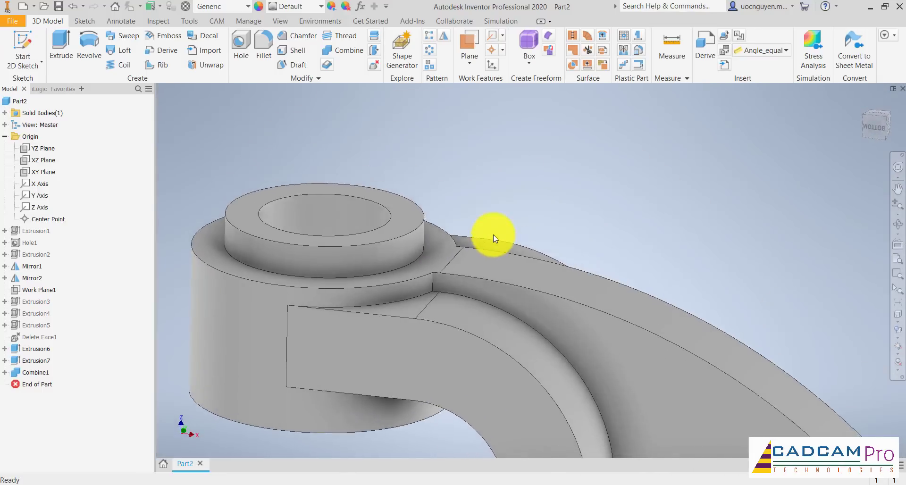
{"action": "scroll", "coordinate": [434, 269], "scroll_direction": "up", "scroll_amount": 5}
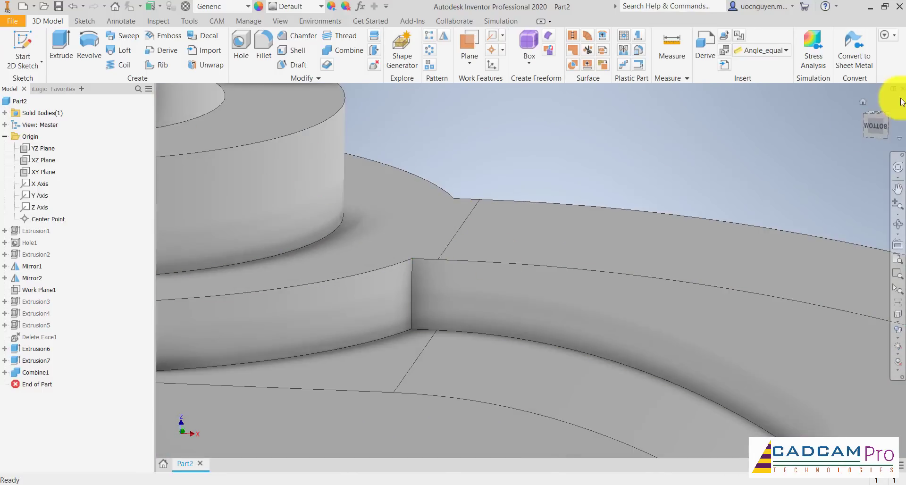
{"action": "left_click", "coordinate": [883, 130]}
{"action": "scroll", "coordinate": [490, 213], "scroll_direction": "up", "scroll_amount": 5}
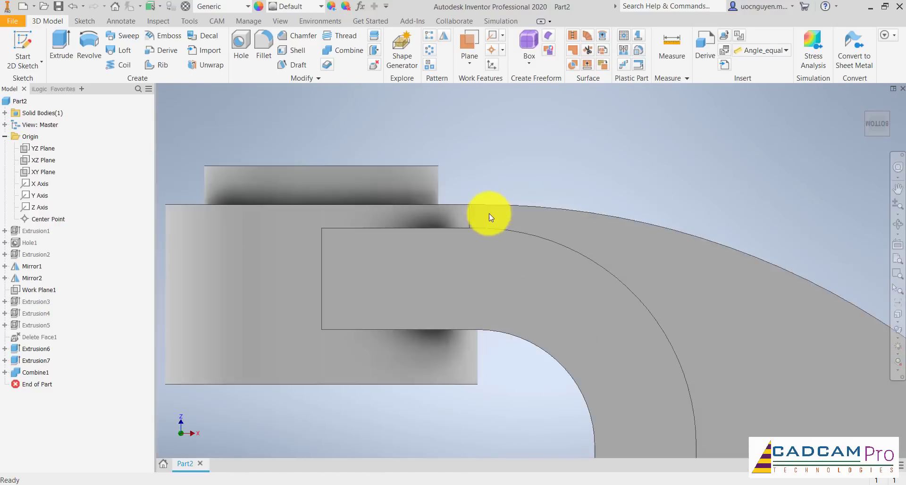
{"action": "scroll", "coordinate": [453, 185], "scroll_direction": "down", "scroll_amount": 7}
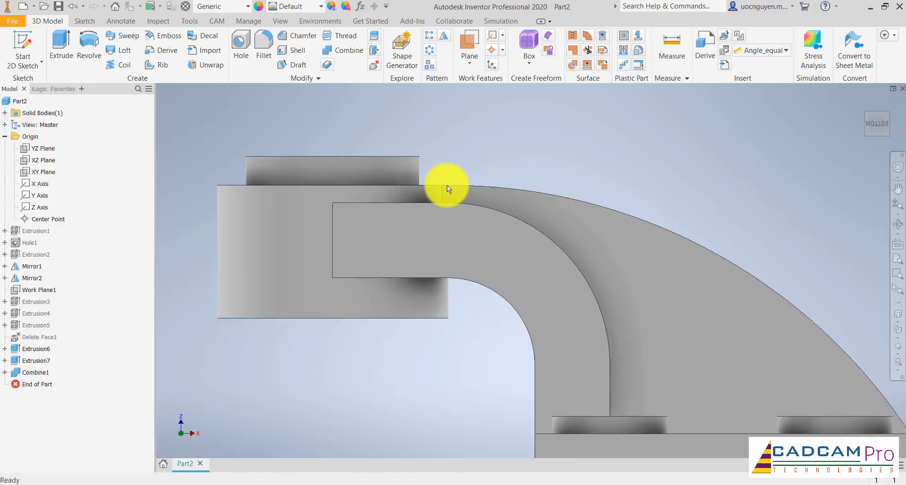
{"action": "middle_click_drag", "start_coordinate": [613, 195], "coordinate": [678, 216], "text": "shift"}
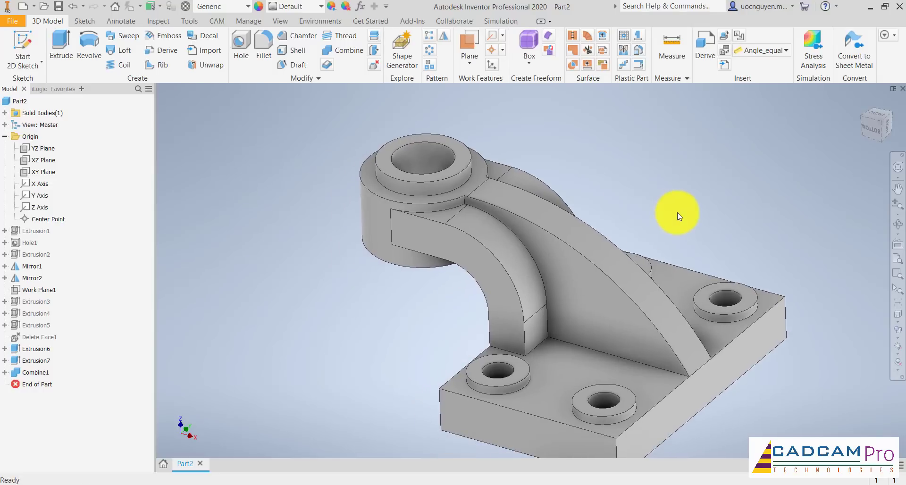
- Check the rib pocket's dimensions in the PDF drawing, and start a sketch on the rib's flat side face in Inventor
{"action": "left_click", "coordinate": [364, 484]}
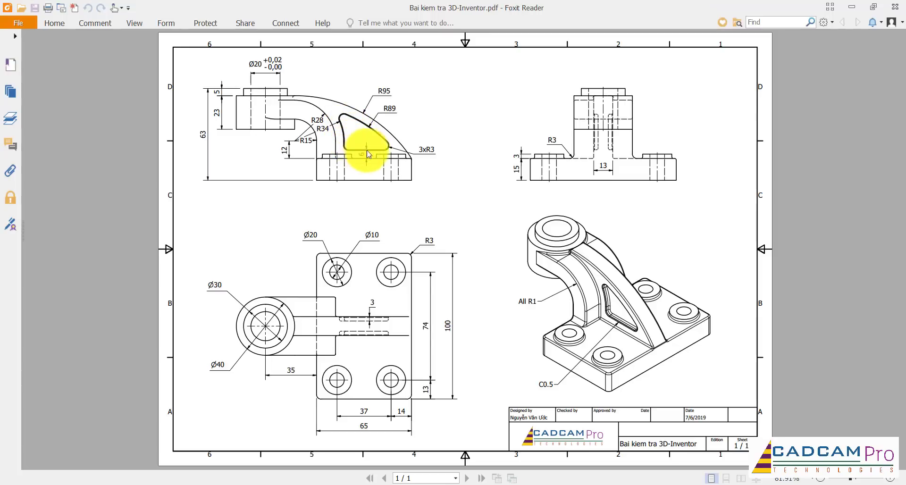
{"action": "left_click", "coordinate": [365, 484]}
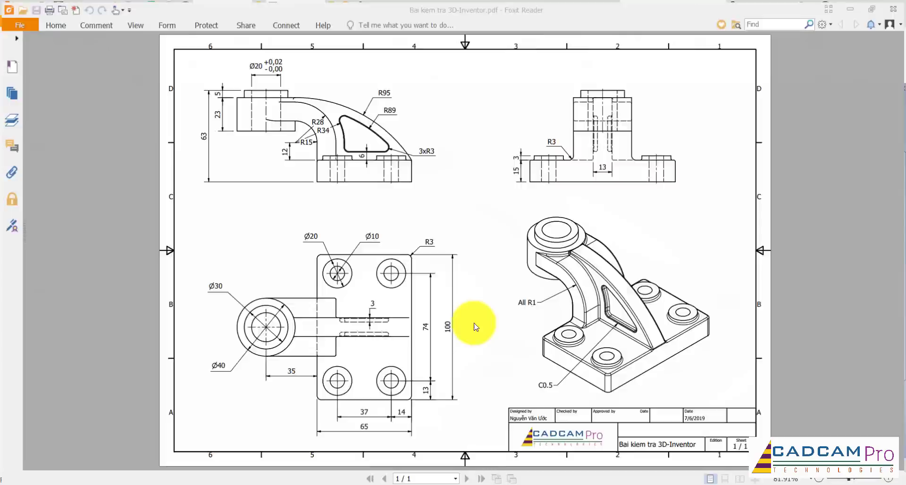
{"action": "left_click", "coordinate": [583, 296]}
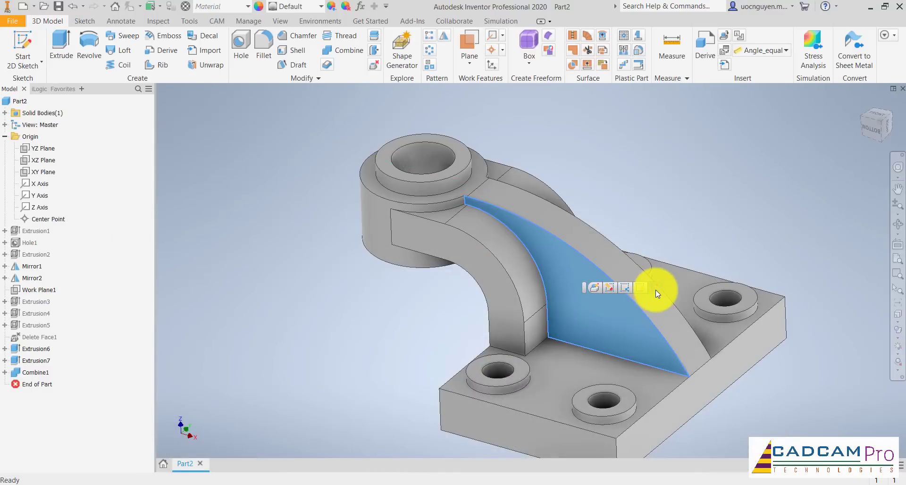
{"action": "left_click", "coordinate": [594, 228]}
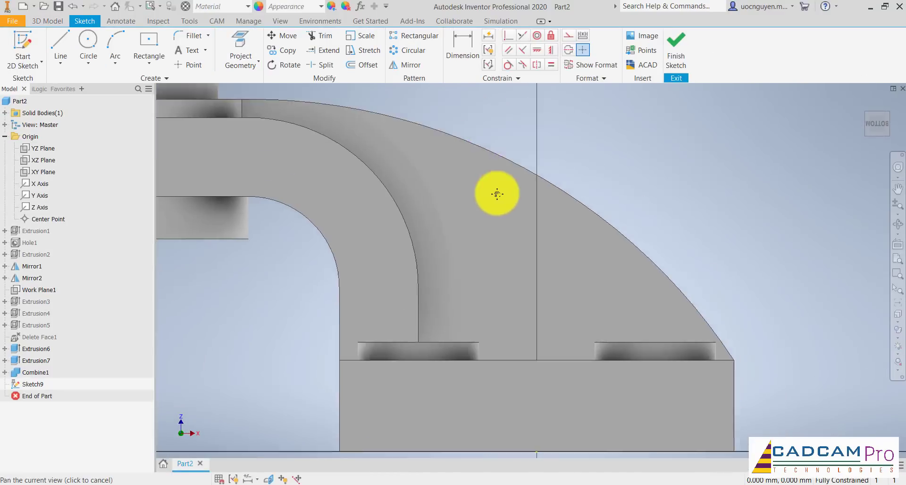
- Sketch a closed three-sided pocket profile on the rib face from an inner arc, a horizontal base line and an outer arc
{"action": "left_click", "coordinate": [118, 45]}
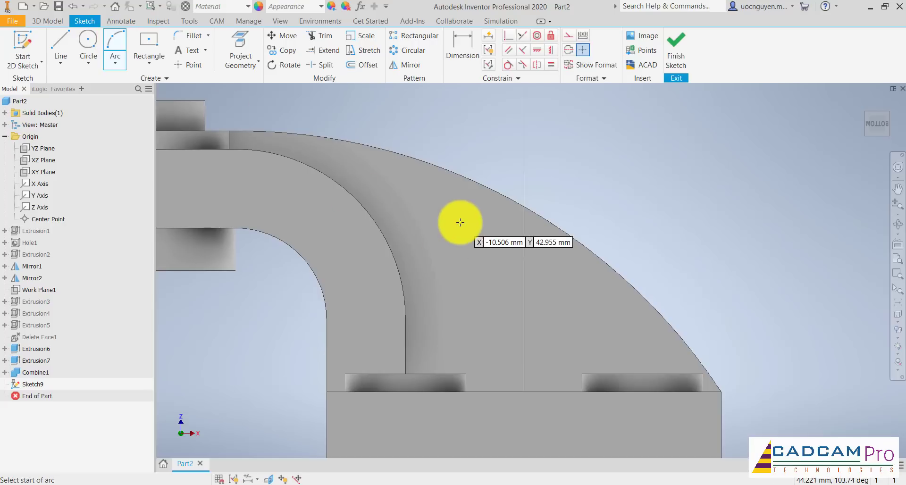
{"action": "left_click", "coordinate": [389, 188]}
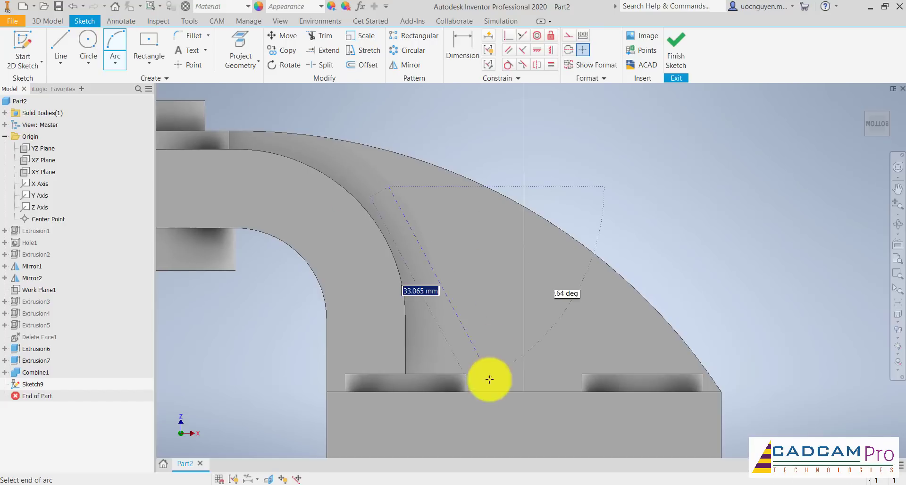
{"action": "left_click", "coordinate": [460, 358]}
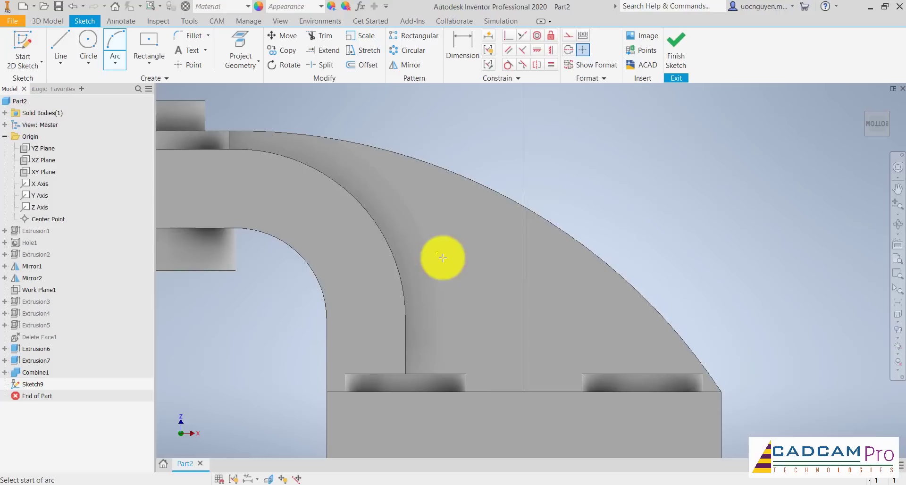
{"action": "key", "text": "Escape"}
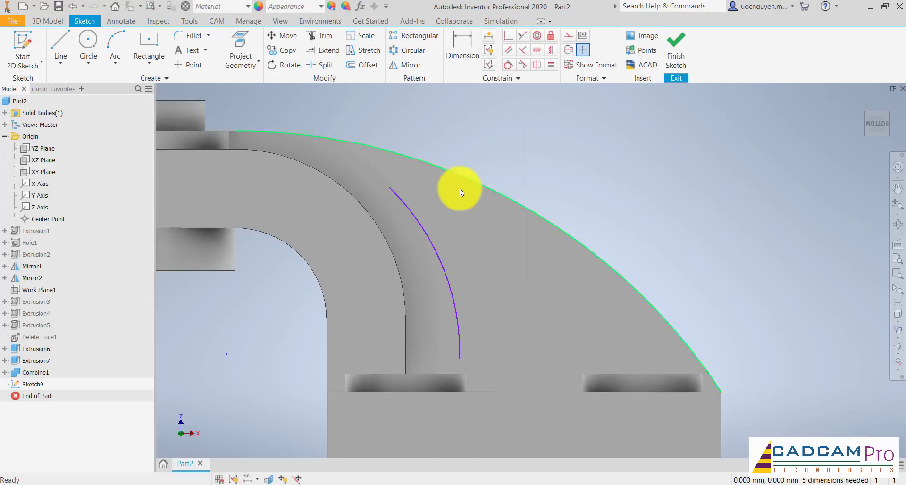
{"action": "key", "text": "l"}
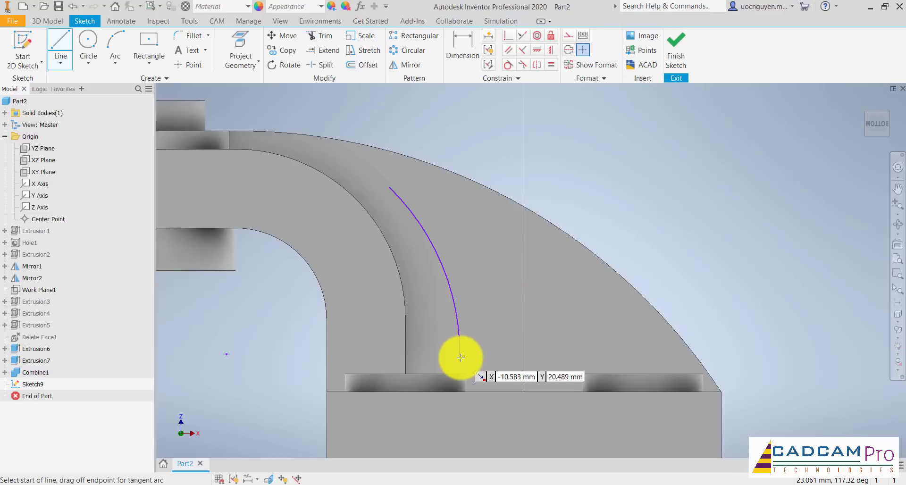
{"action": "left_click", "coordinate": [460, 359]}
{"action": "left_click", "coordinate": [612, 359]}
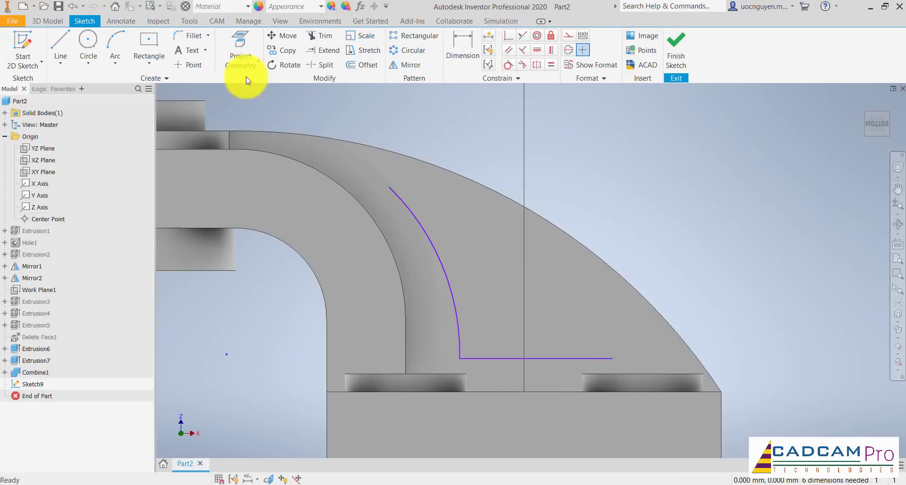
{"action": "left_click", "coordinate": [116, 48]}
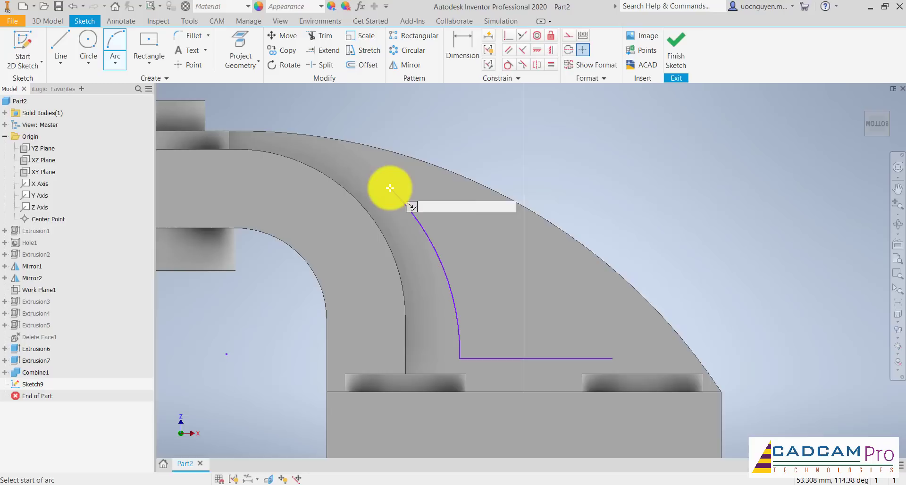
{"action": "left_click", "coordinate": [389, 188]}
{"action": "left_click", "coordinate": [613, 358]}
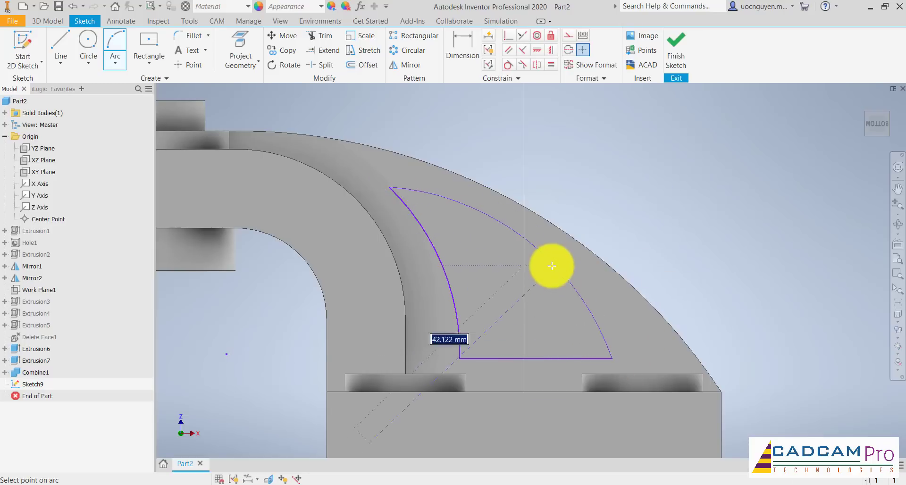
{"action": "key", "text": "Escape"}
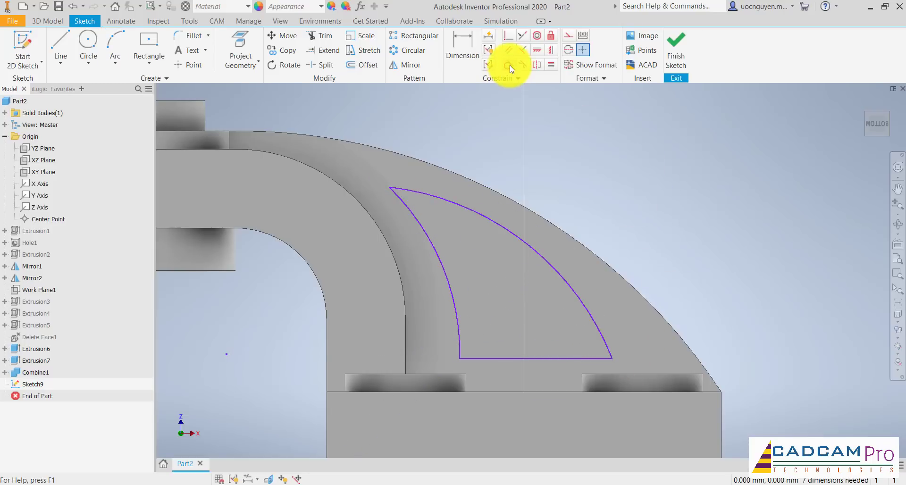
- Make the pocket's inner arc concentric with the curved arm's outer edge and its outer arc concentric with the rib's curved top edge
{"action": "left_click", "coordinate": [536, 36]}
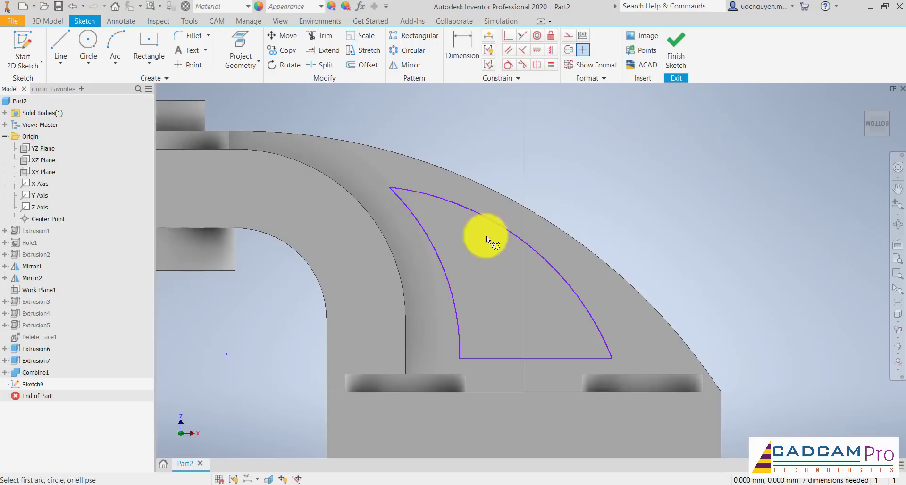
{"action": "left_click", "coordinate": [436, 251]}
{"action": "left_click", "coordinate": [389, 247]}
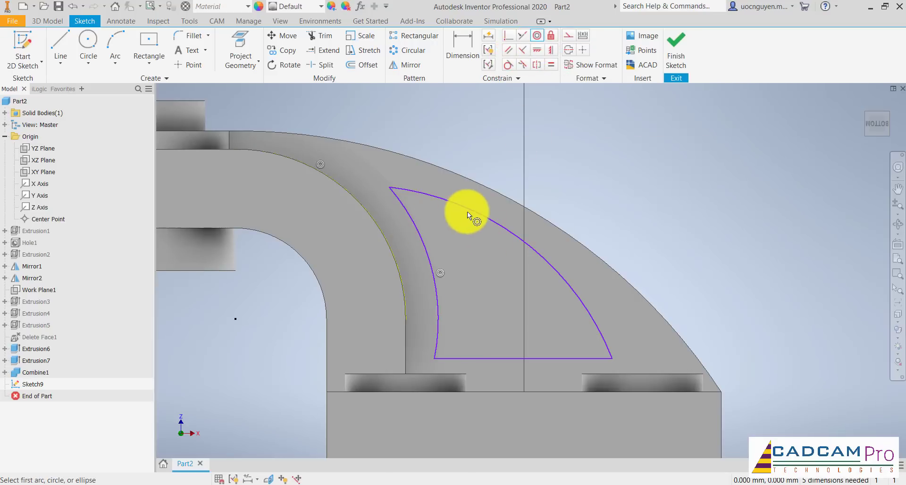
{"action": "left_click", "coordinate": [468, 210]}
{"action": "left_click", "coordinate": [491, 189]}
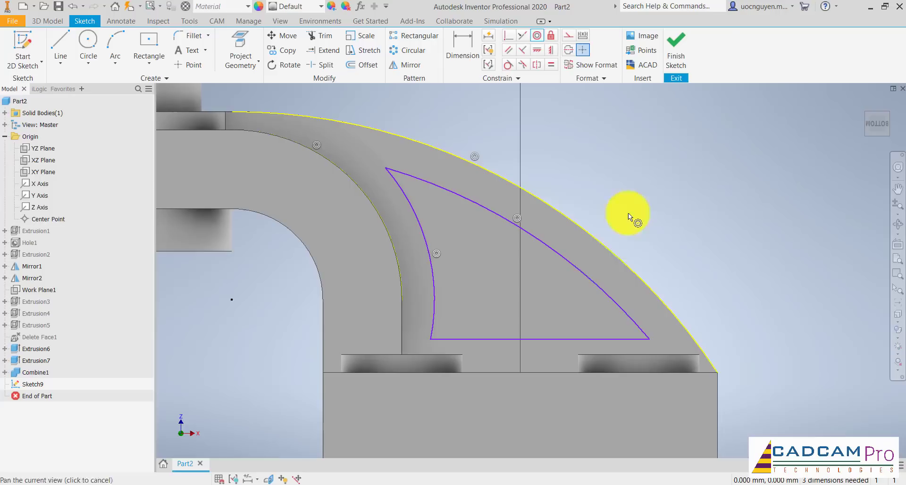
{"action": "key", "text": "Escape"}
- Dimension the pocket's inner arc with a radius of 34 mm and its outer arc with a radius of 89 mm
{"action": "left_click", "coordinate": [463, 44]}
{"action": "left_click", "coordinate": [424, 242]}
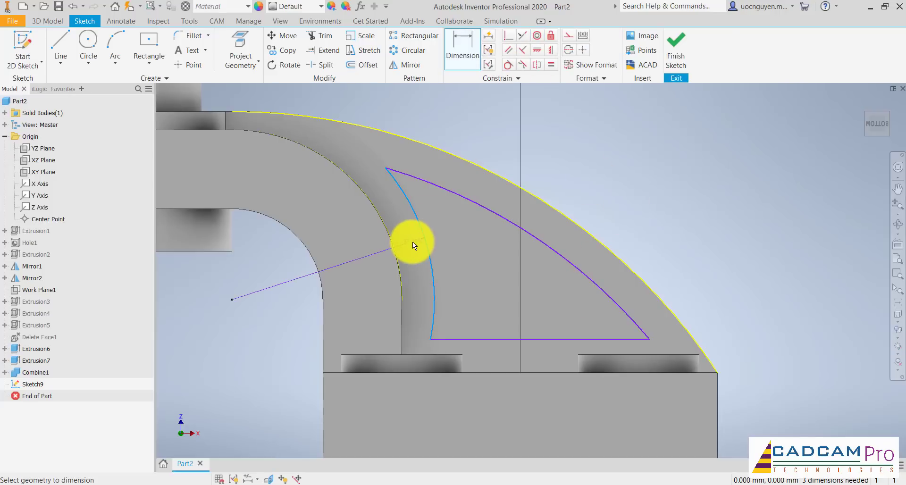
{"action": "left_click", "coordinate": [412, 241]}
{"action": "type", "text": "34"}
{"action": "key", "text": "Return"}
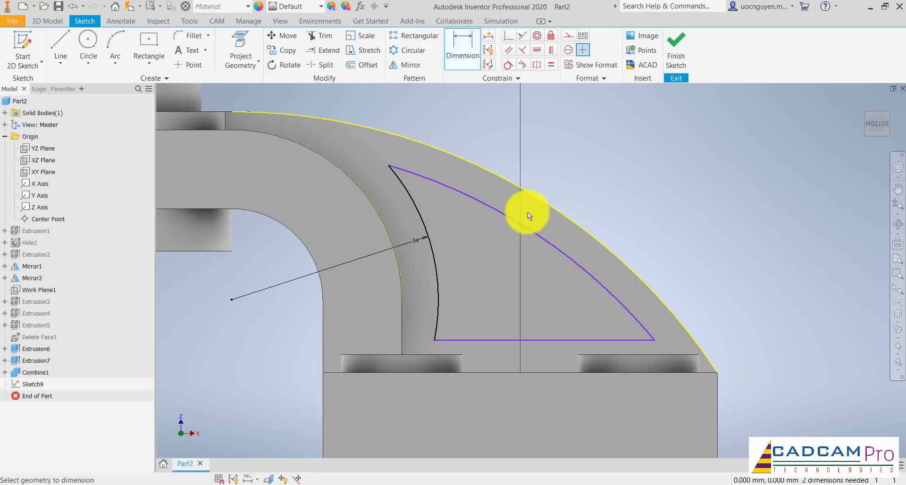
{"action": "left_click", "coordinate": [523, 225]}
{"action": "left_click", "coordinate": [569, 186]}
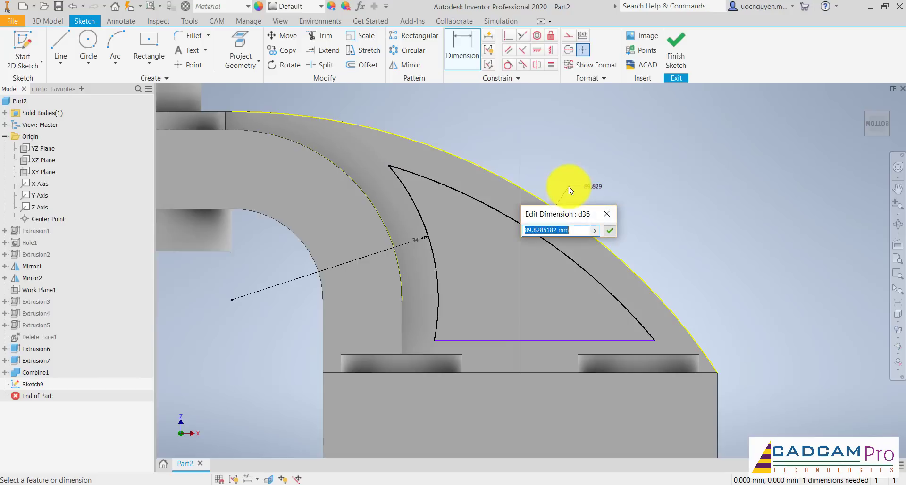
{"action": "type", "text": "89"}
{"action": "key", "text": "Return"}
- Dimension the pocket's base line 6 mm above the top face of the base plate
{"action": "left_click", "coordinate": [528, 340]}
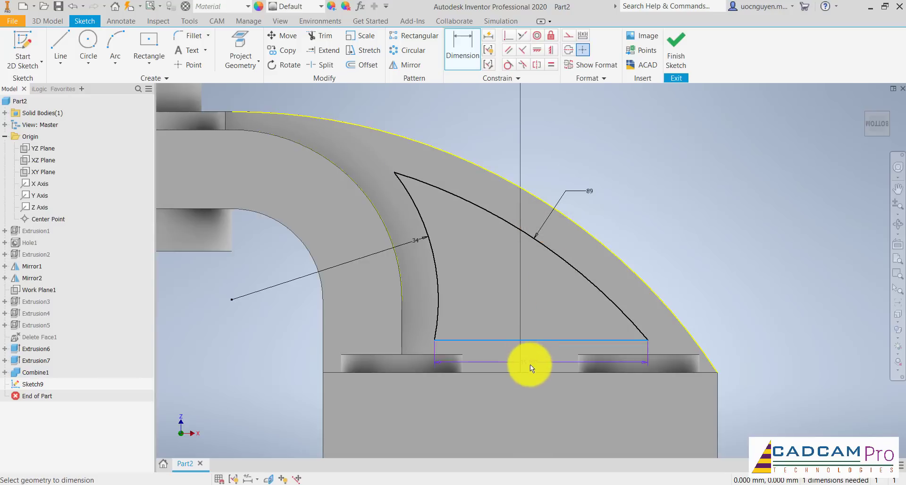
{"action": "left_click", "coordinate": [530, 372]}
{"action": "left_click", "coordinate": [542, 358]}
{"action": "type", "text": "6"}
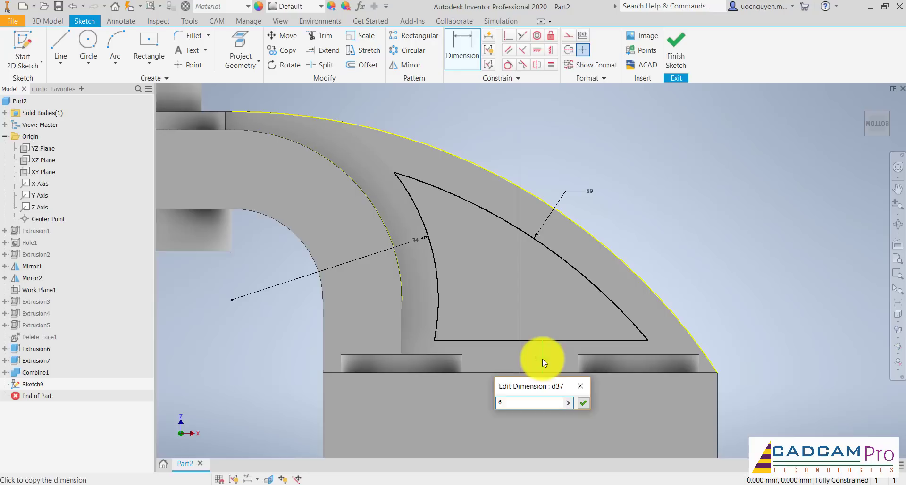
{"action": "key", "text": "Return"}
- Check the corner radius in the PDF drawing and round all three corners of the pocket profile with 3 mm fillets
{"action": "middle_click_drag", "start_coordinate": [709, 249], "coordinate": [710, 236]}
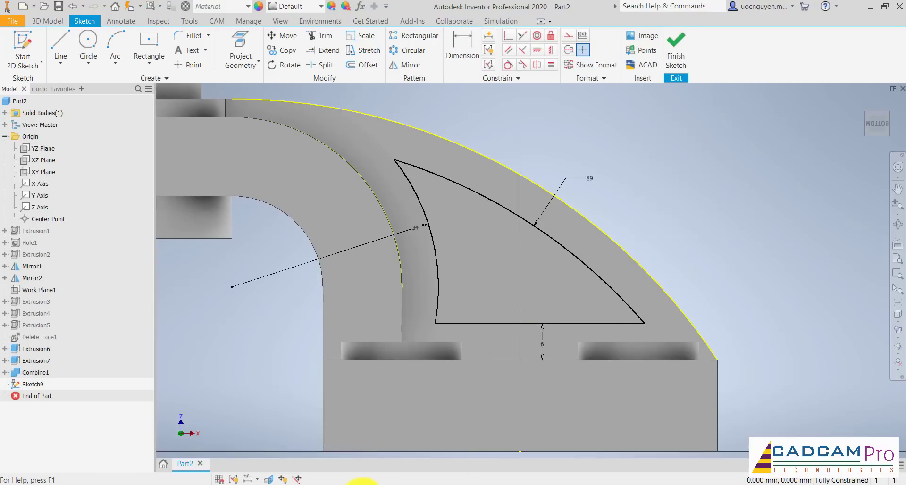
{"action": "left_click", "coordinate": [363, 484]}
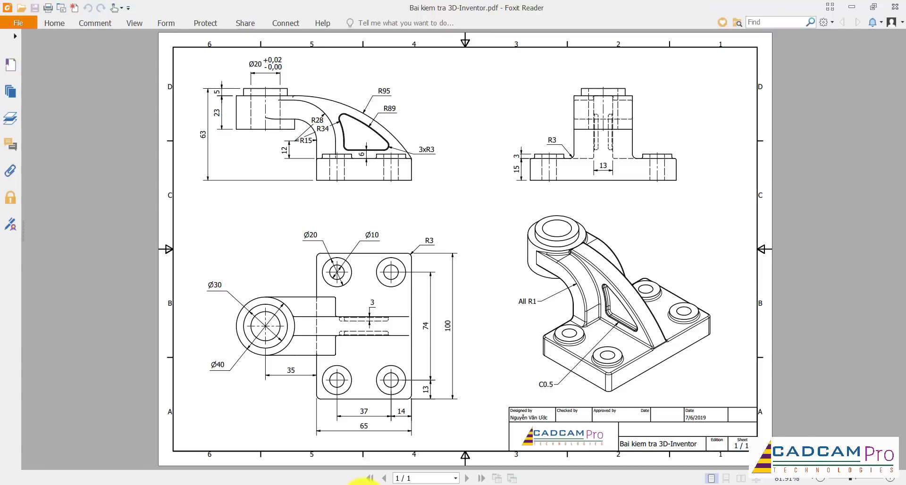
{"action": "left_click", "coordinate": [363, 484]}
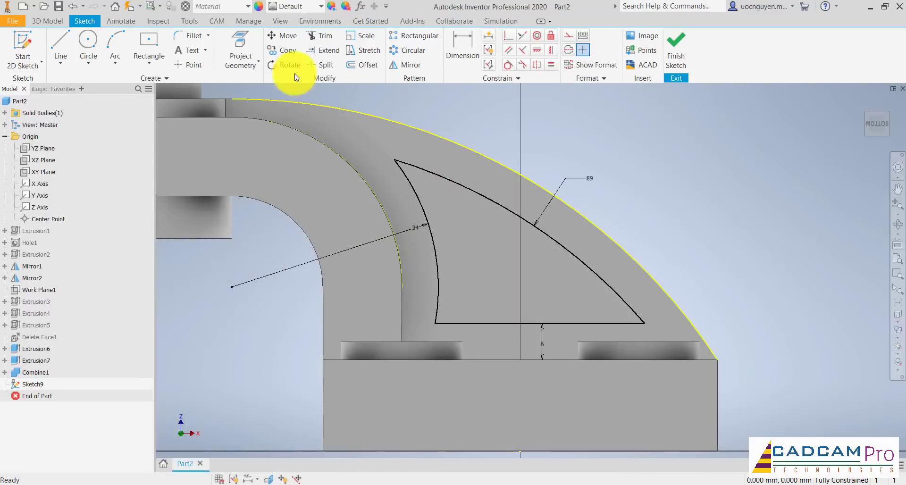
{"action": "left_click", "coordinate": [192, 38]}
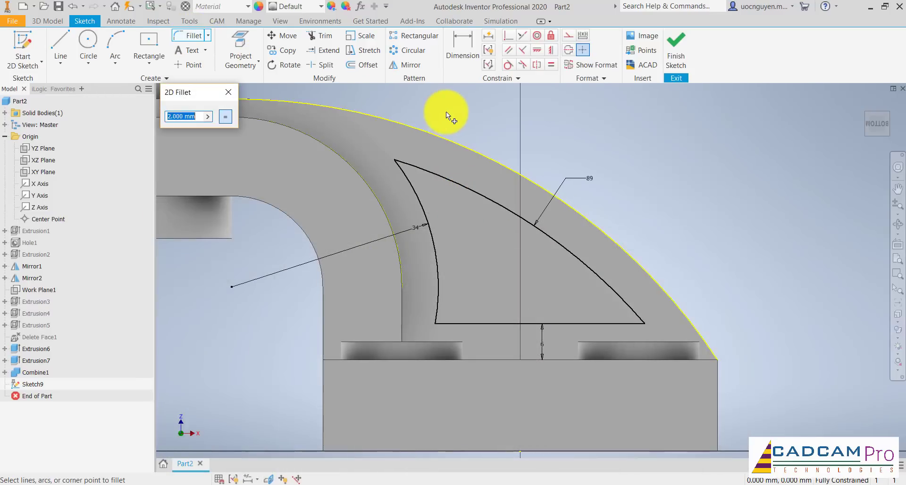
{"action": "left_click", "coordinate": [409, 165]}
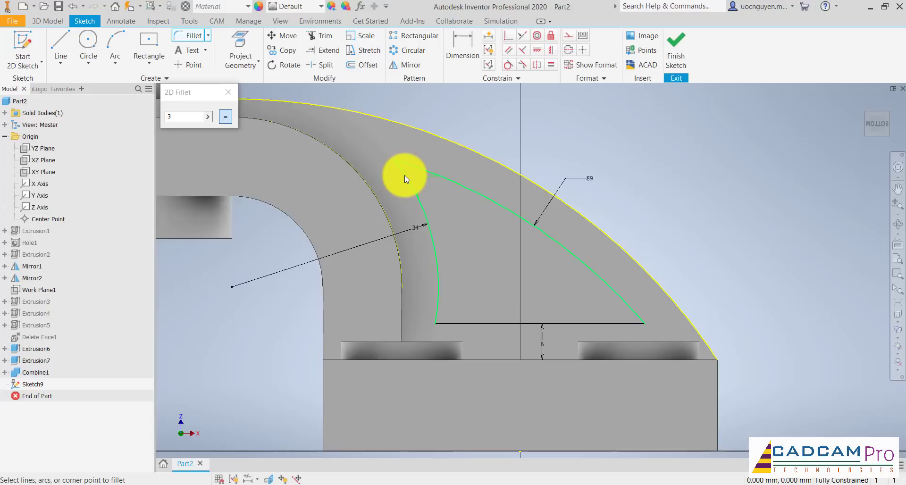
{"action": "left_click", "coordinate": [404, 176]}
{"action": "left_click", "coordinate": [466, 324]}
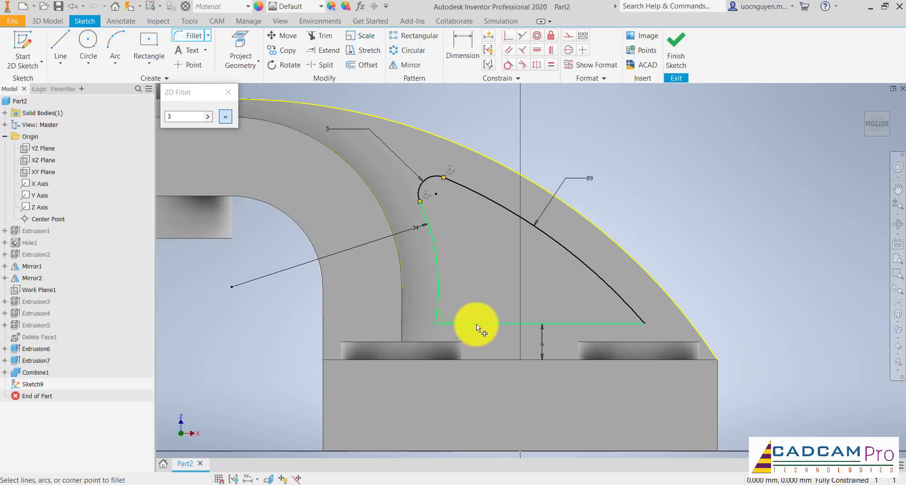
{"action": "left_click", "coordinate": [613, 323]}
{"action": "left_click", "coordinate": [619, 300]}
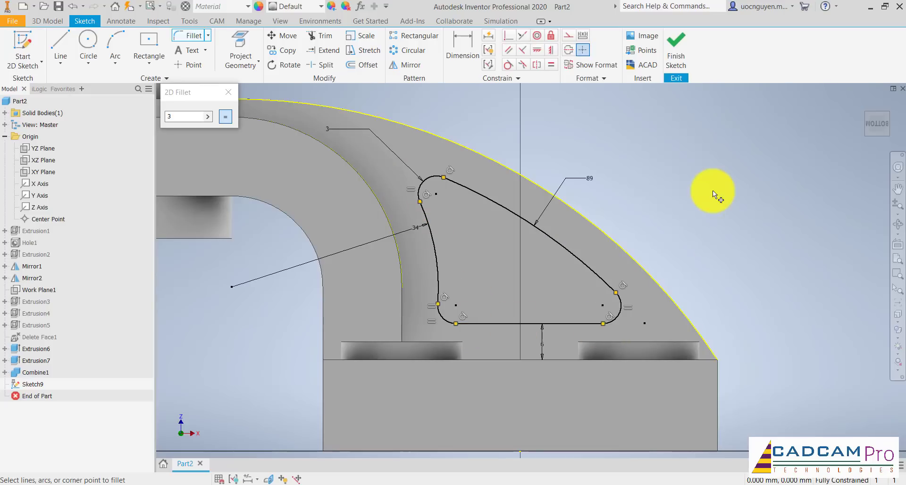
{"action": "key", "text": "Escape"}
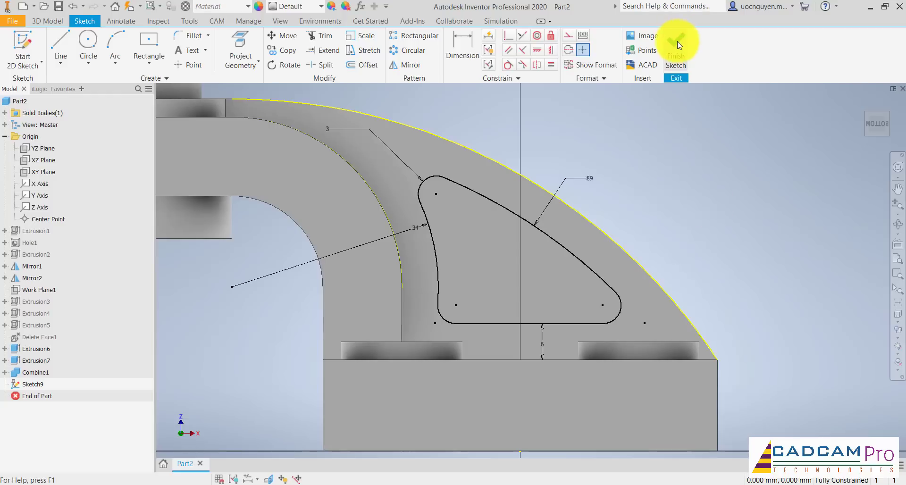
- Finish the sketch and extrude the pocket profile into the rib with the Cut operation
{"action": "left_click", "coordinate": [678, 45]}
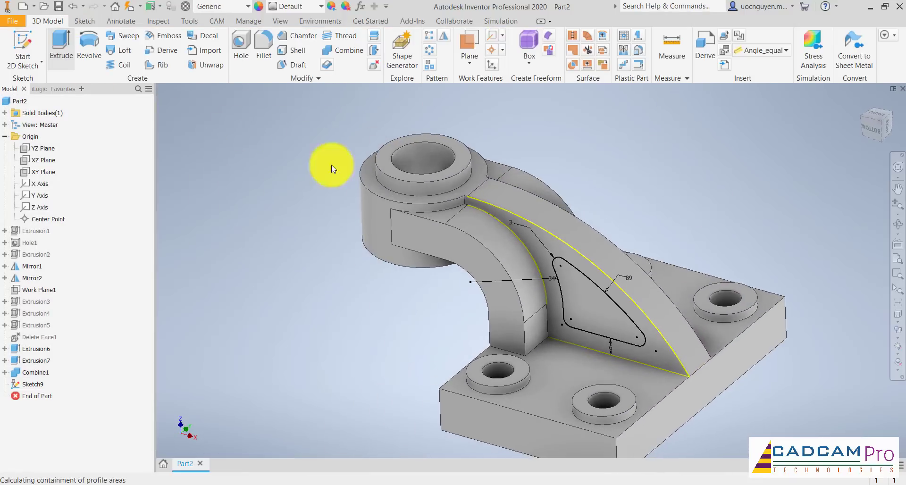
{"action": "key", "text": "e"}
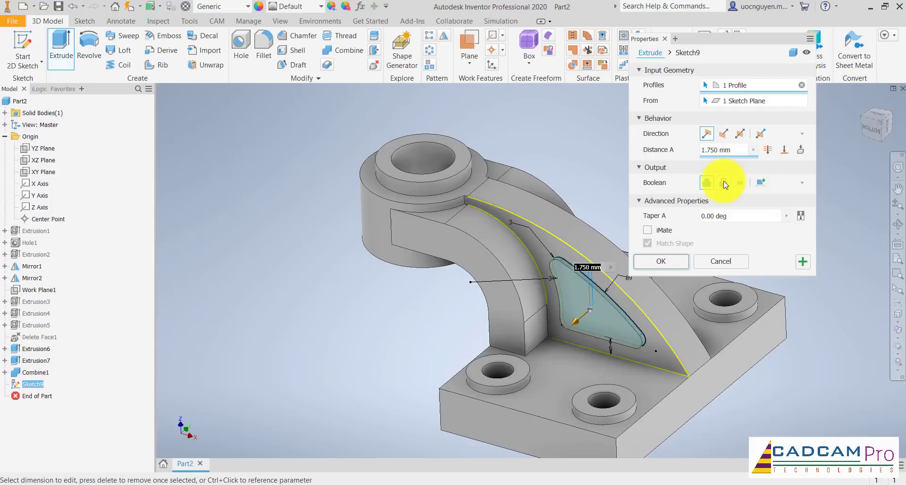
{"action": "left_click", "coordinate": [725, 184]}
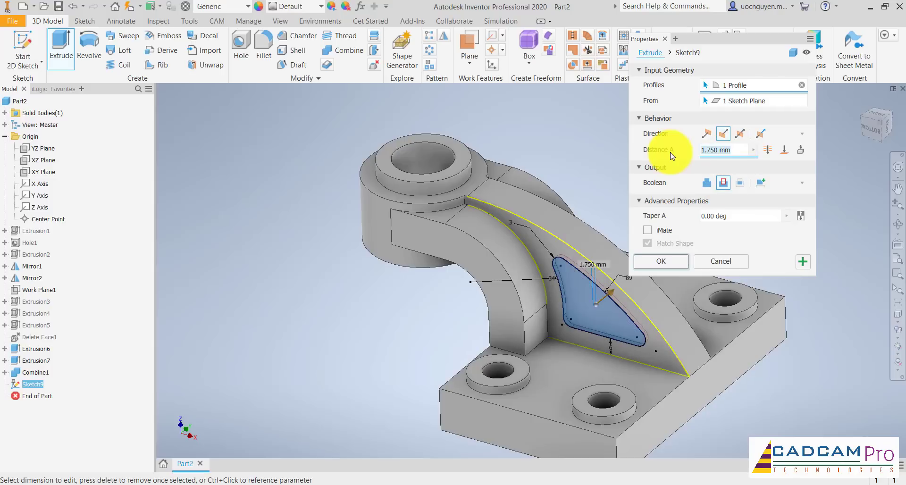
{"action": "left_click", "coordinate": [682, 260]}
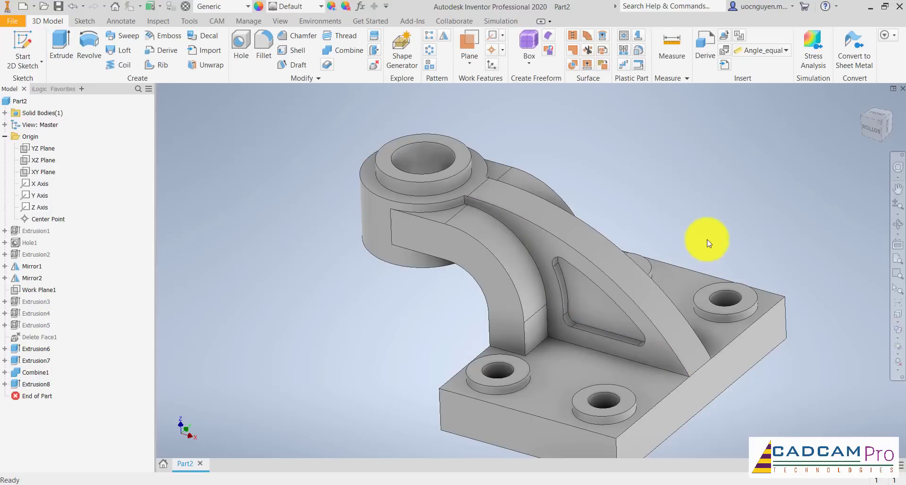
- Mirror the rib's pocket cut about the XZ origin plane onto the opposite side of the rib
{"action": "middle_click_drag", "start_coordinate": [702, 240], "coordinate": [599, 178]}
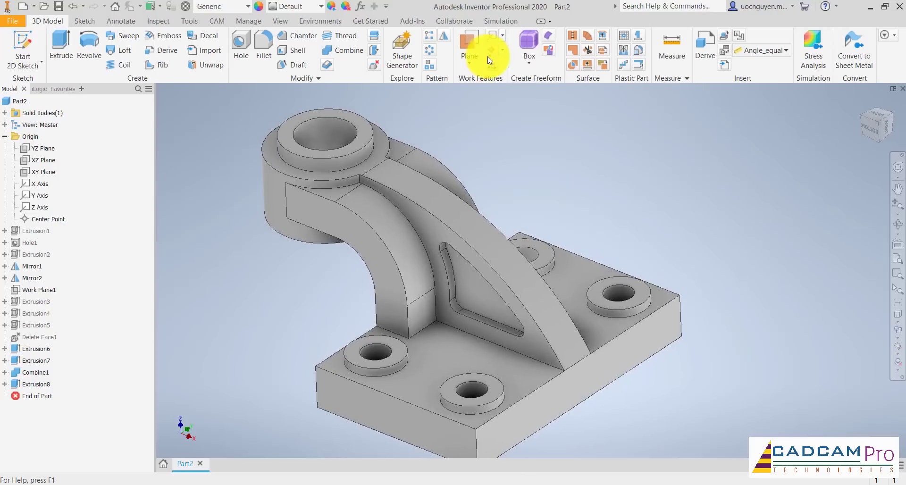
{"action": "left_click", "coordinate": [444, 37]}
{"action": "left_click", "coordinate": [460, 291]}
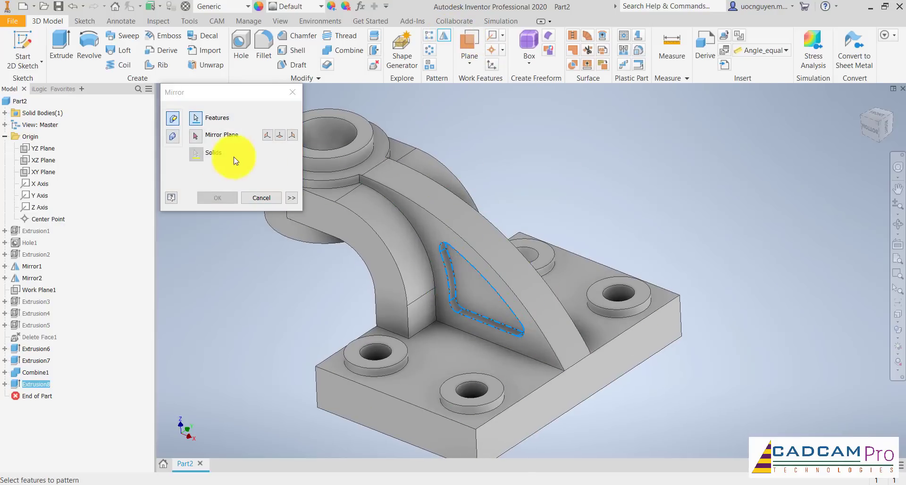
{"action": "left_click", "coordinate": [195, 136]}
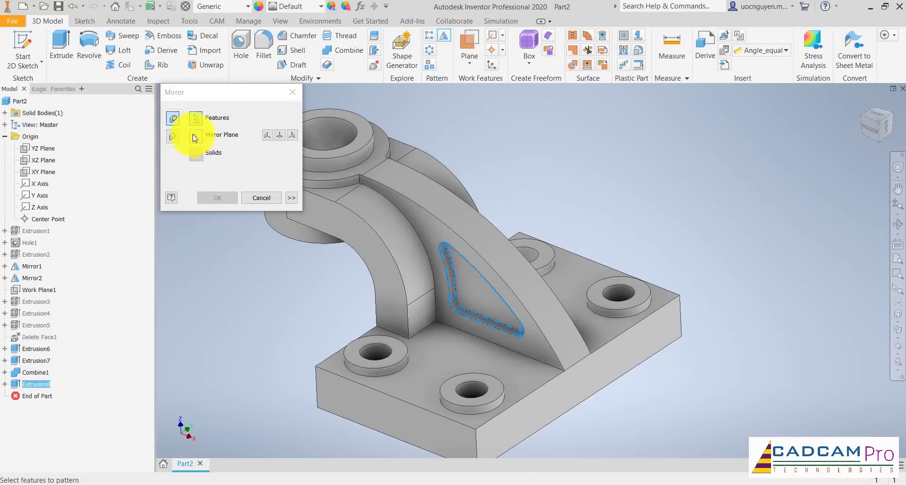
{"action": "left_click", "coordinate": [45, 157]}
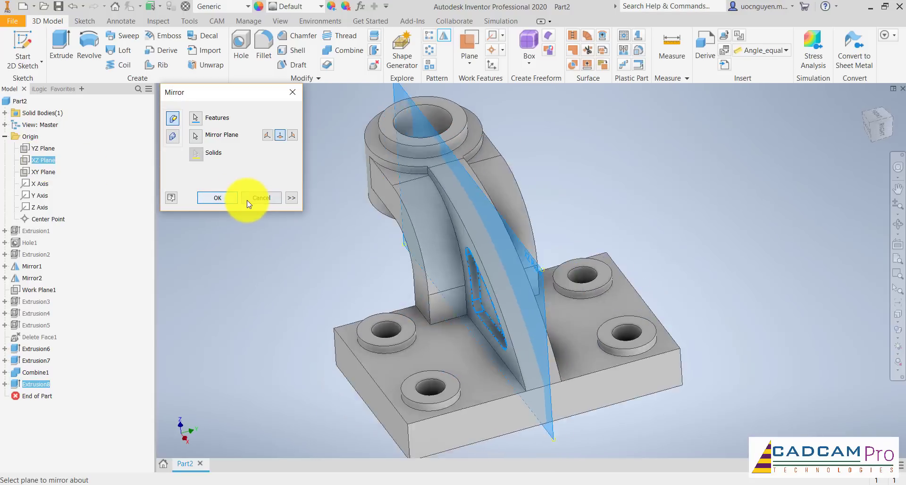
{"action": "left_click", "coordinate": [216, 198]}
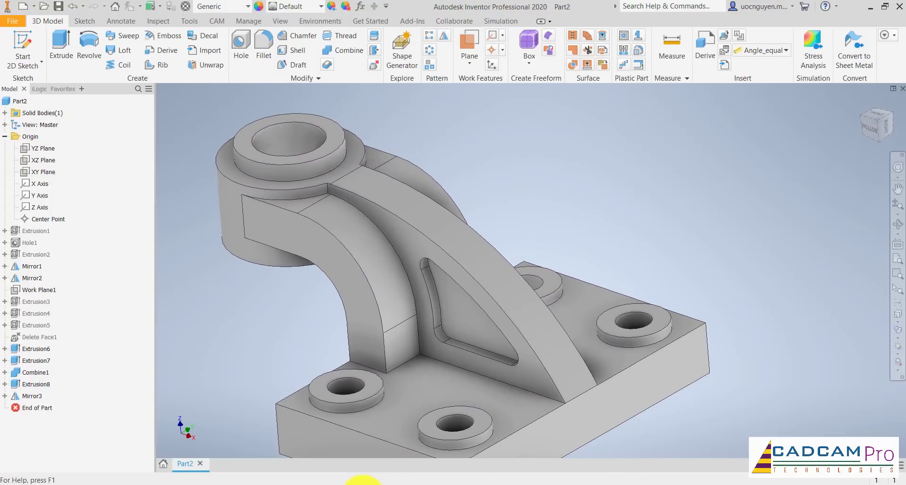
- Check the fillet radii in the PDF drawing, then set up a 3 mm fillet on three vertical corner edges of the base plate
{"action": "left_click", "coordinate": [362, 481]}
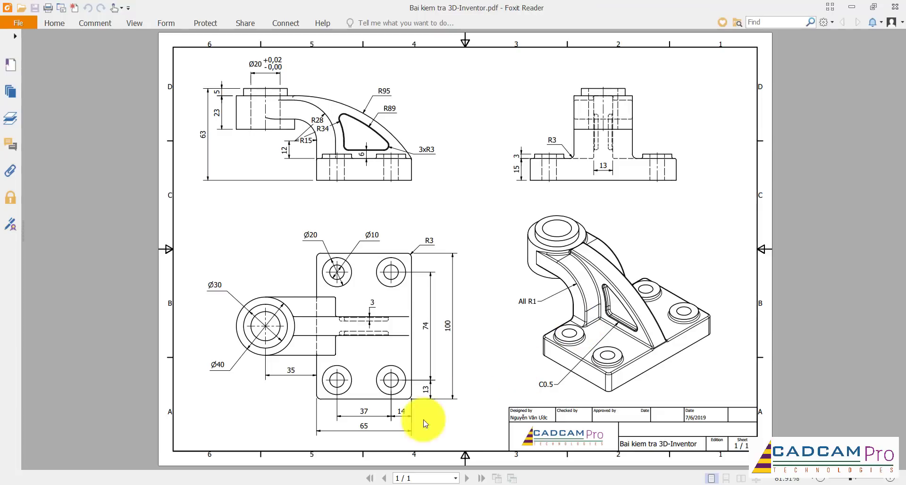
{"action": "left_click", "coordinate": [310, 484]}
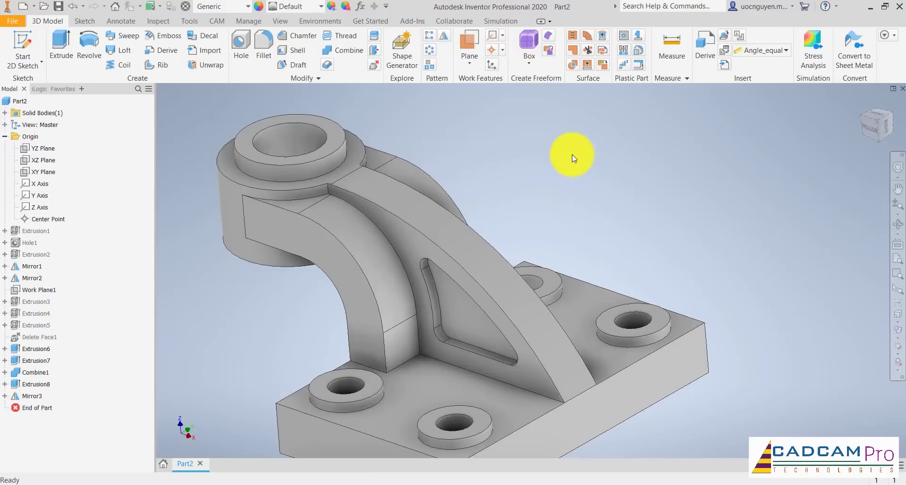
{"action": "scroll", "coordinate": [575, 155], "scroll_direction": "up", "scroll_amount": 2}
{"action": "middle_click_drag", "start_coordinate": [579, 156], "coordinate": [577, 149], "text": "shift"}
{"action": "left_click", "coordinate": [263, 45]}
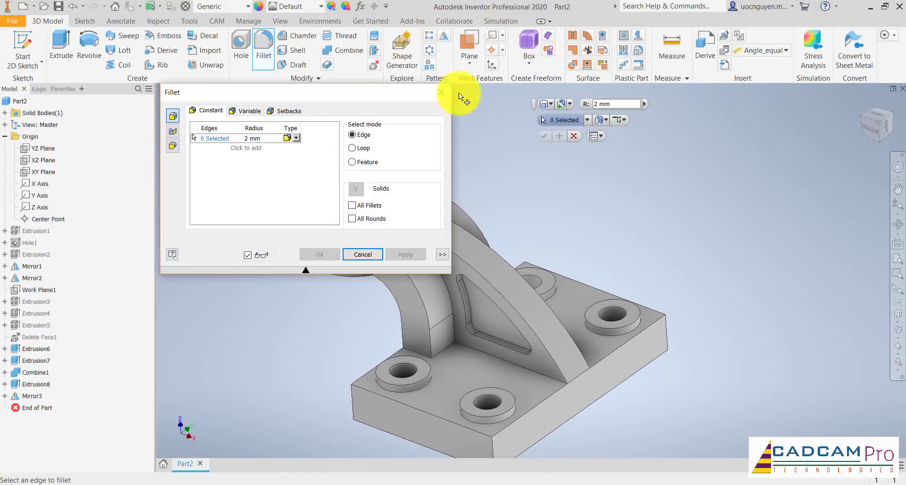
{"action": "type", "text": "3"}
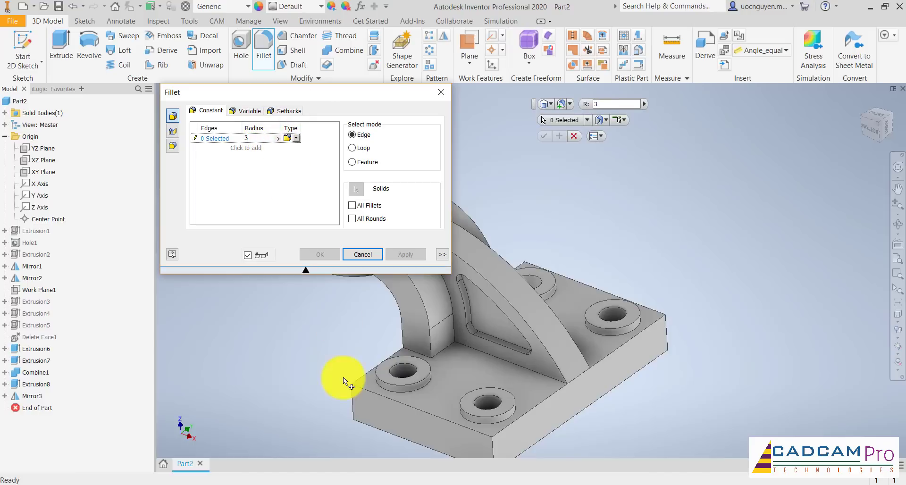
{"action": "left_click", "coordinate": [352, 396]}
{"action": "left_click", "coordinate": [489, 442]}
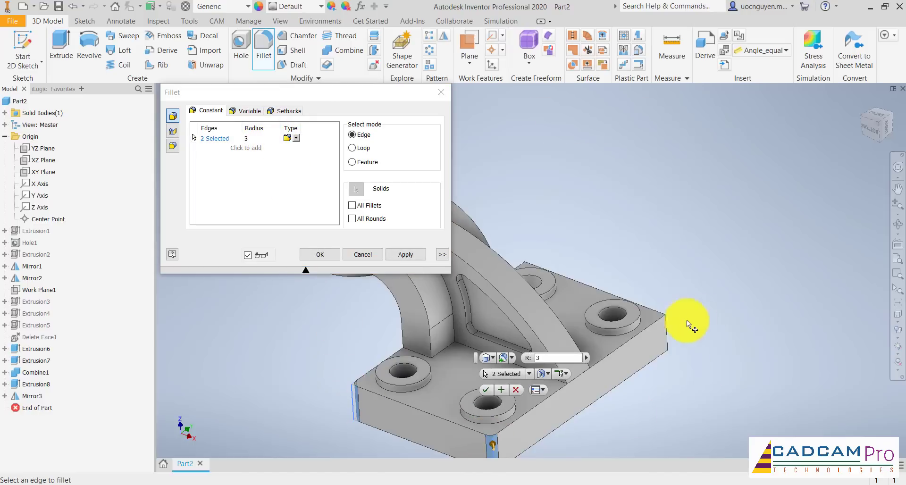
{"action": "left_click", "coordinate": [668, 327]}
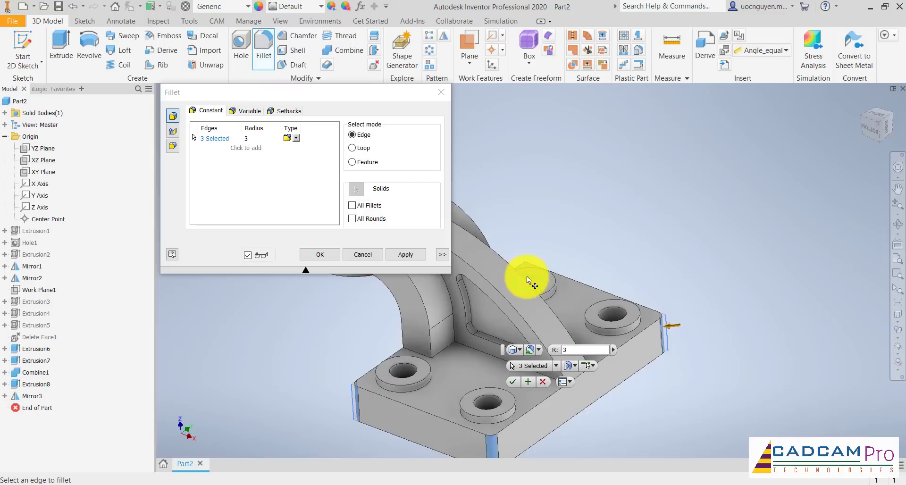
- Add the fourth base plate corner and the two edges where the curved arm's sides meet the plate, and apply the 3 mm fillet
{"action": "middle_click_drag", "start_coordinate": [531, 284], "coordinate": [560, 274], "text": "shift"}
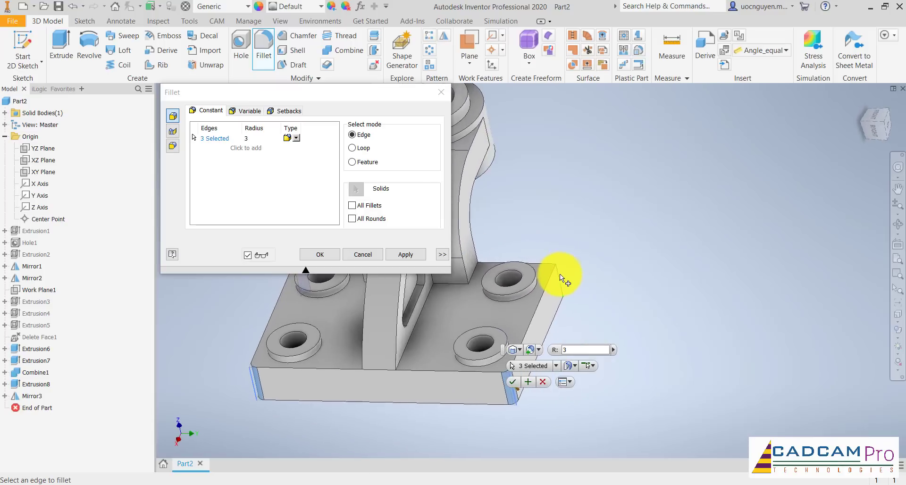
{"action": "left_click", "coordinate": [559, 277]}
{"action": "middle_click_drag", "start_coordinate": [628, 296], "coordinate": [476, 335], "text": "shift"}
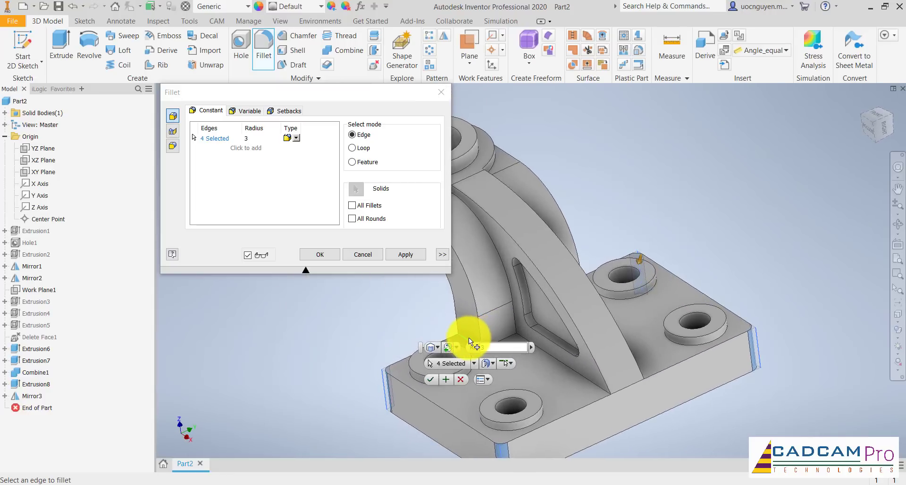
{"action": "left_click", "coordinate": [468, 339]}
{"action": "middle_click_drag", "start_coordinate": [571, 278], "coordinate": [649, 326], "text": "shift"}
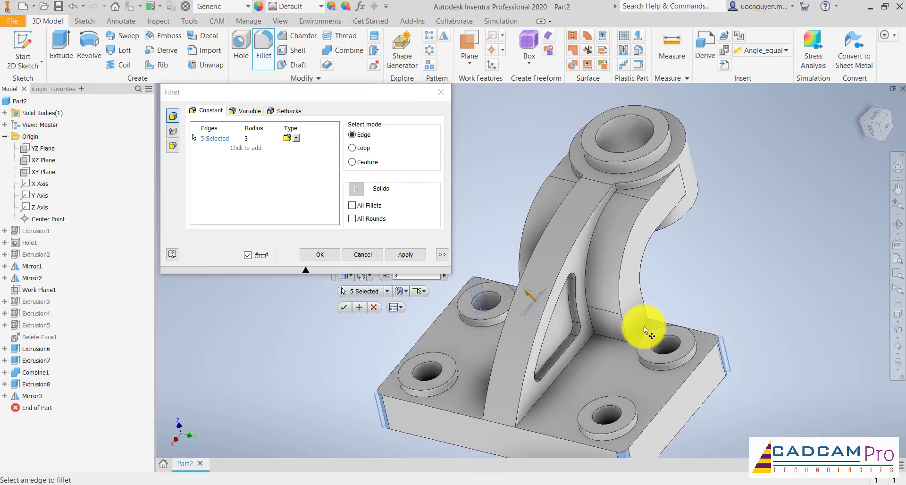
{"action": "left_click", "coordinate": [643, 327]}
{"action": "left_click", "coordinate": [415, 257]}
- Set the fillet radius to 1 mm and select the base plate's upper perimeter and the arm's lower outer edges on both sides
{"action": "middle_click_drag", "start_coordinate": [515, 246], "coordinate": [552, 247], "text": "shift"}
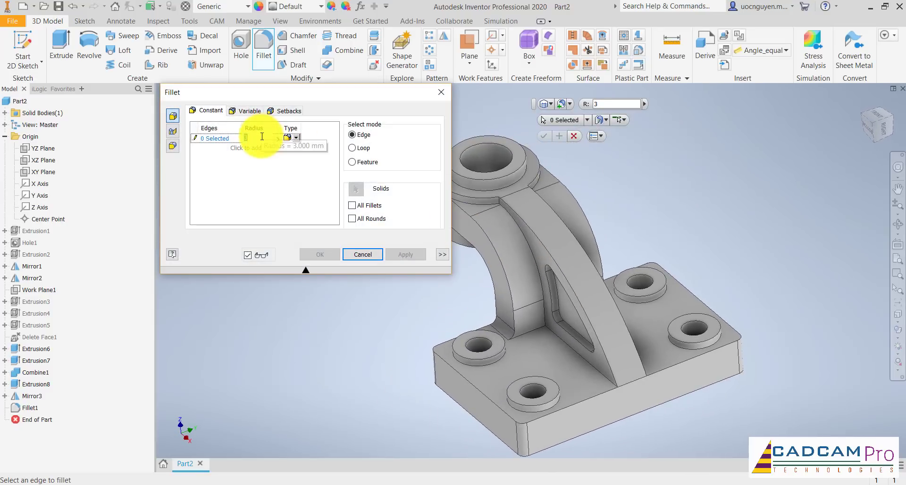
{"action": "type", "text": "1"}
{"action": "key", "text": "F5"}
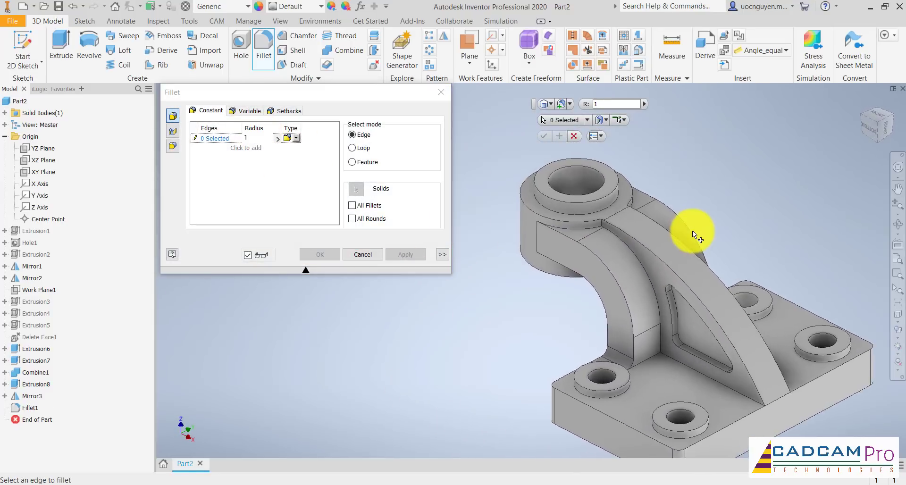
{"action": "scroll", "coordinate": [679, 242], "scroll_direction": "up", "scroll_amount": 3}
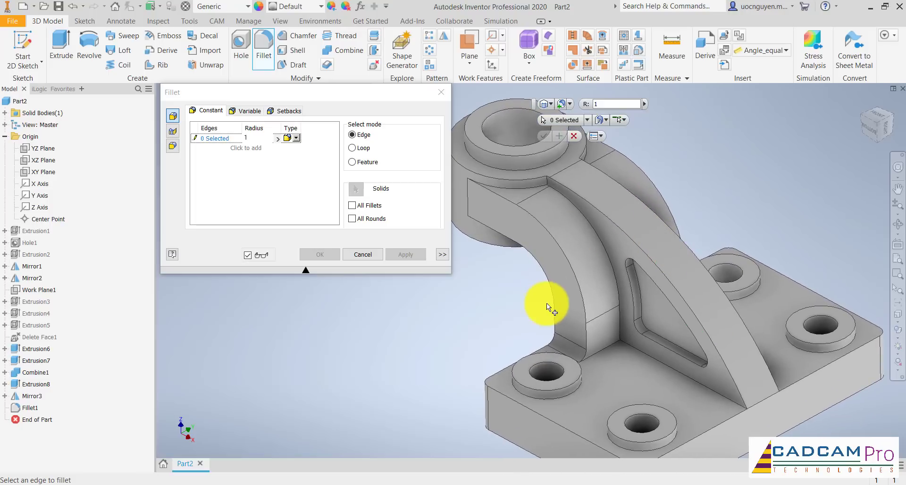
{"action": "left_click", "coordinate": [552, 303]}
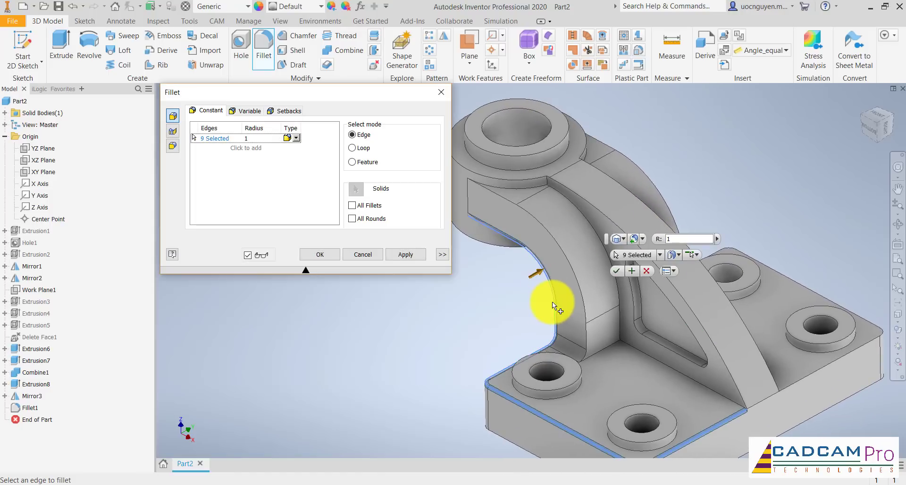
{"action": "left_click", "coordinate": [850, 308]}
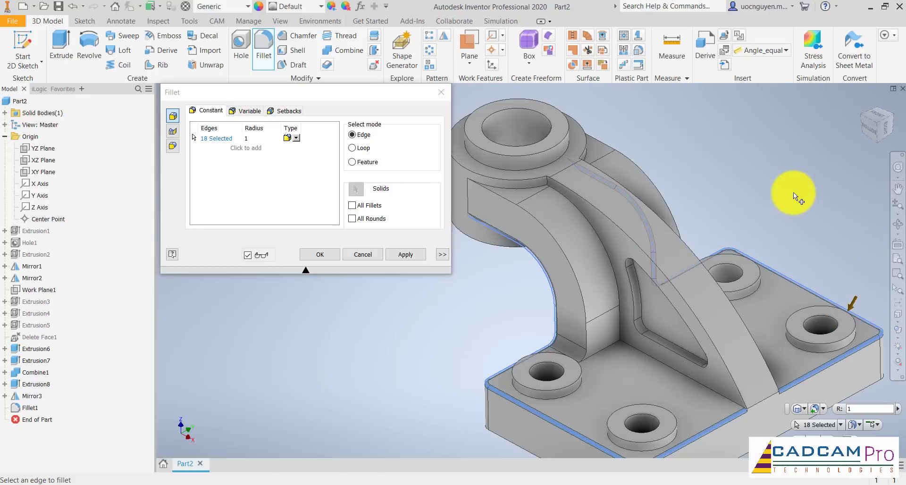
- Add the curved arm's upper outer edges on both sides to the selection and apply the 1 mm fillet
{"action": "left_click", "coordinate": [585, 331]}
{"action": "middle_click_drag", "start_coordinate": [776, 202], "coordinate": [672, 323], "text": "shift"}
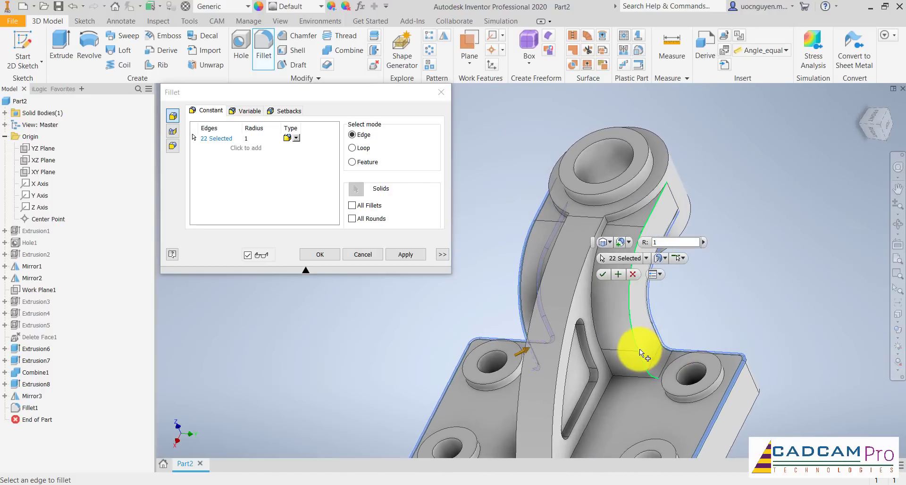
{"action": "left_click", "coordinate": [638, 350]}
{"action": "middle_click_drag", "start_coordinate": [784, 261], "coordinate": [673, 315], "text": "shift"}
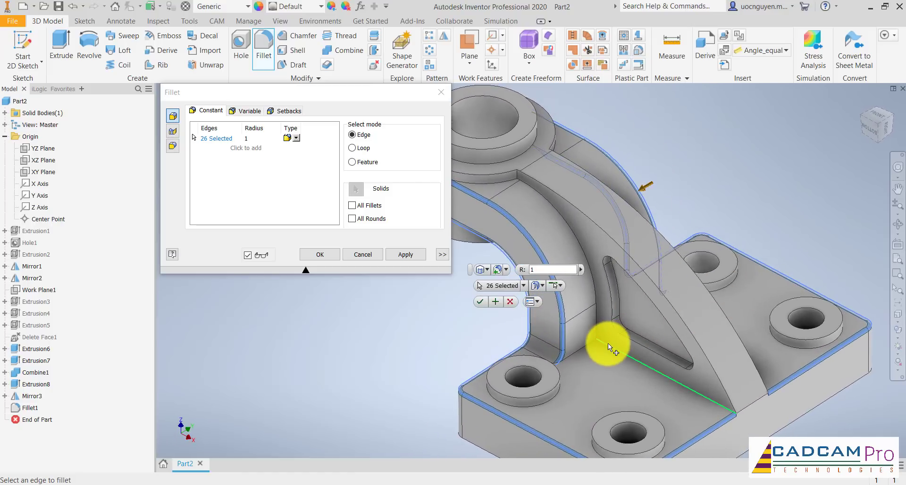
{"action": "left_click", "coordinate": [406, 254]}
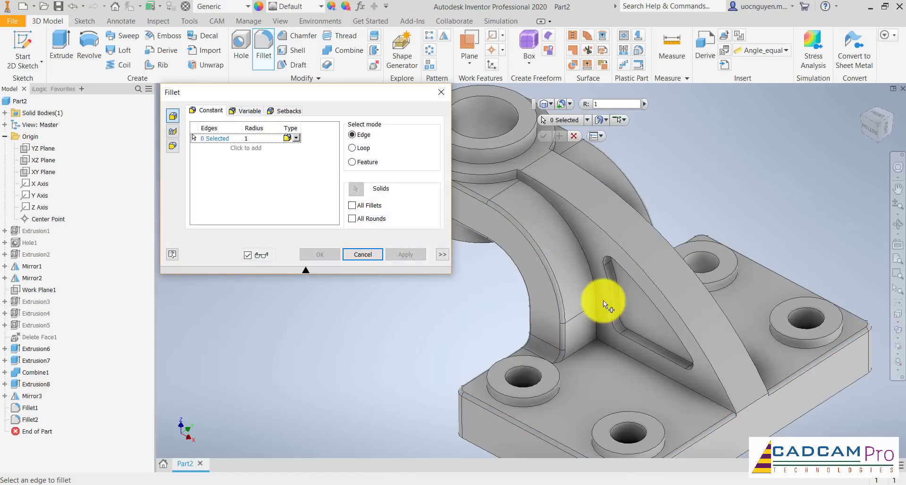
- Apply a 1 mm fillet to the inner edges between rib, curved arm and base plate on both sides of the rib
{"action": "left_click", "coordinate": [579, 248]}
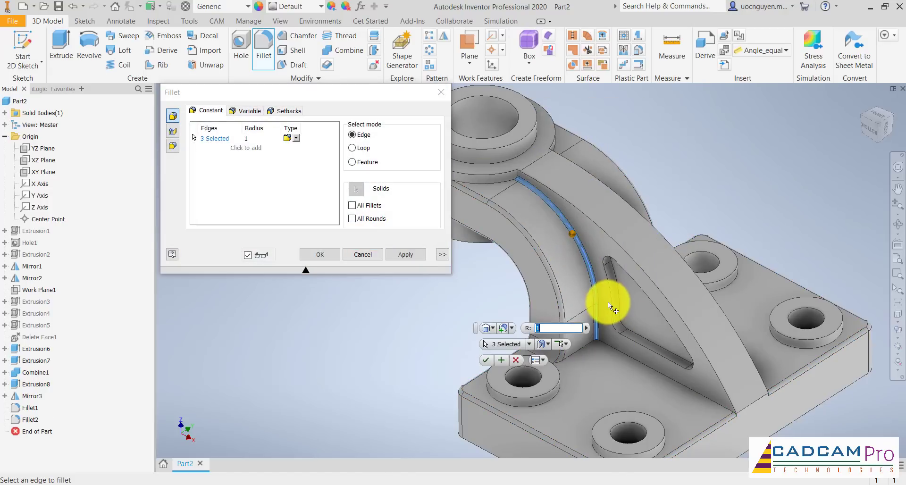
{"action": "left_click", "coordinate": [606, 346]}
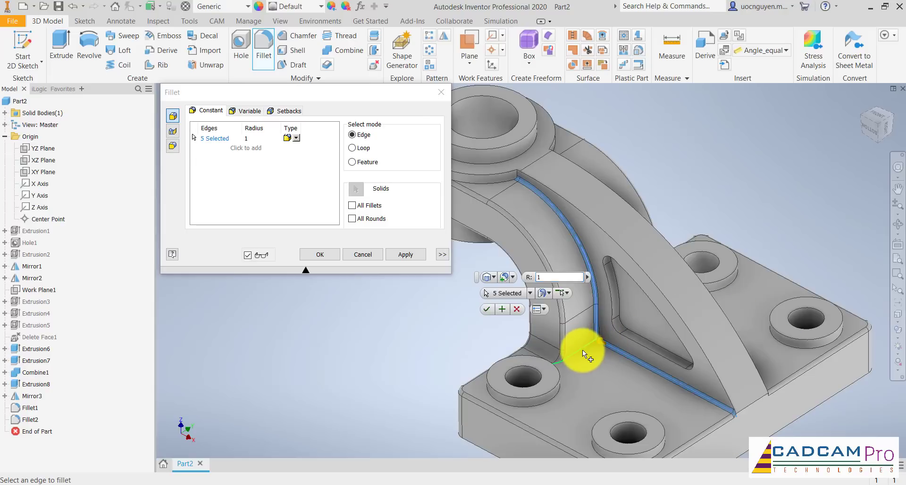
{"action": "middle_click_drag", "start_coordinate": [582, 349], "coordinate": [558, 332], "text": "shift"}
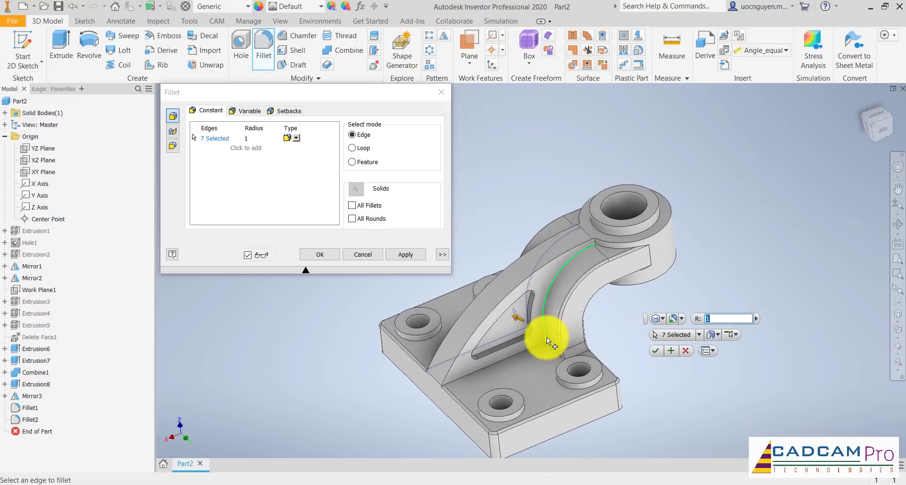
{"action": "left_click", "coordinate": [546, 337]}
{"action": "left_click", "coordinate": [535, 346]}
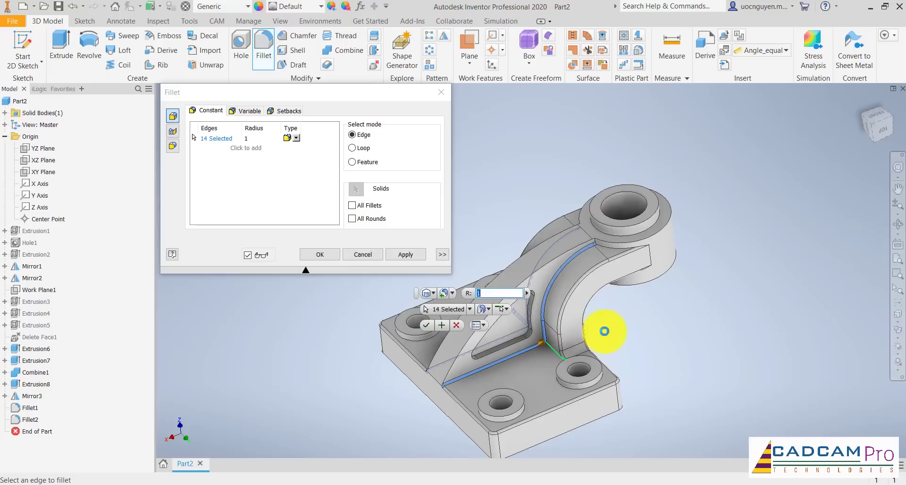
{"action": "scroll", "coordinate": [601, 339], "scroll_direction": "down", "scroll_amount": 3}
{"action": "scroll", "coordinate": [687, 341], "scroll_direction": "down", "scroll_amount": 1}
{"action": "middle_click_drag", "start_coordinate": [687, 341], "coordinate": [709, 209], "text": "shift"}
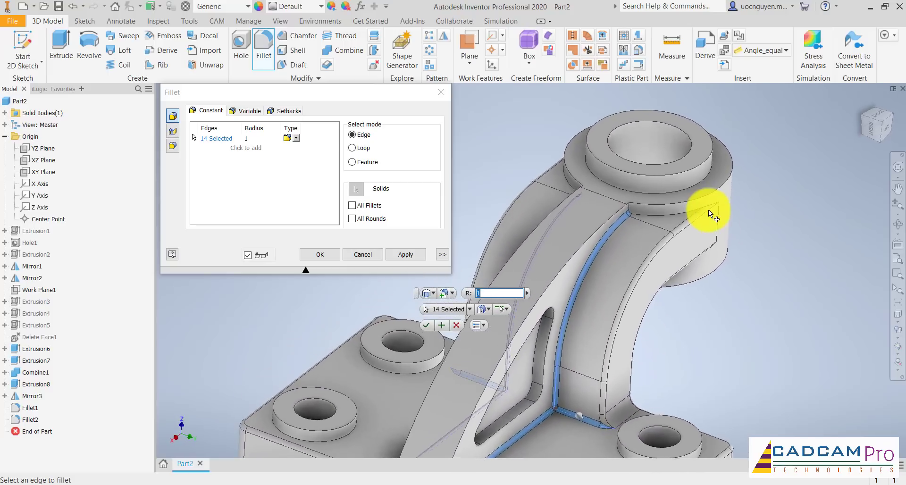
{"action": "left_click", "coordinate": [404, 253]}
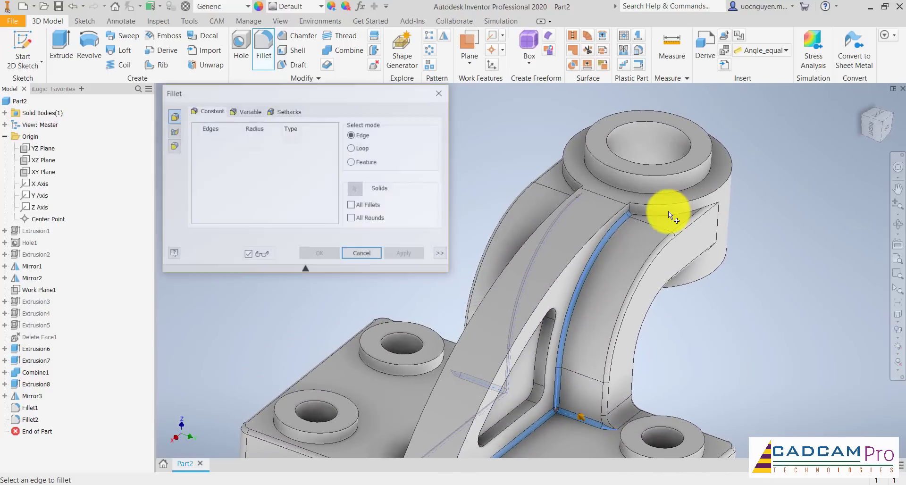
- Apply a 1 mm fillet where the arm and rib meet the cylindrical boss on both sides
{"action": "left_click", "coordinate": [666, 217]}
{"action": "middle_click_drag", "start_coordinate": [603, 257], "coordinate": [595, 221], "text": "shift"}
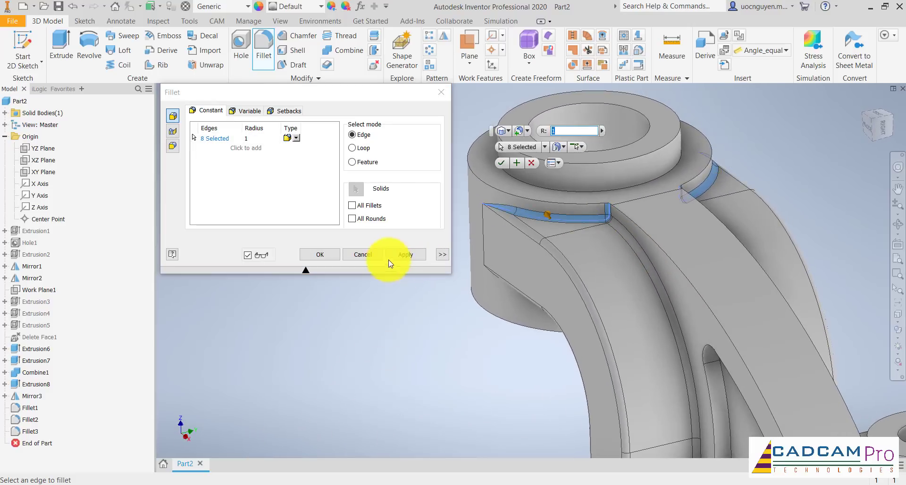
{"action": "left_click", "coordinate": [410, 255]}
- Round the inner floor edges of both rib pockets with a 1 mm fillet and finish the fillet command
{"action": "scroll", "coordinate": [492, 293], "scroll_direction": "down", "scroll_amount": 5}
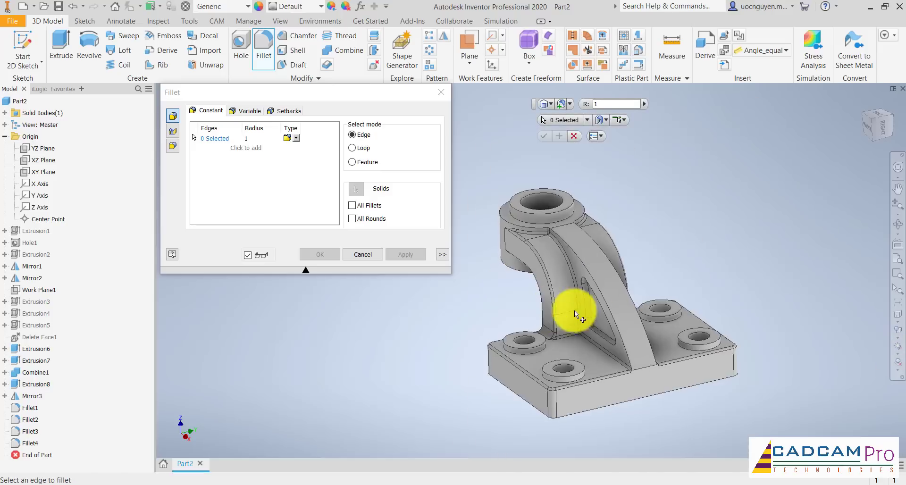
{"action": "scroll", "coordinate": [627, 328], "scroll_direction": "up", "scroll_amount": 5}
{"action": "left_click", "coordinate": [606, 348]}
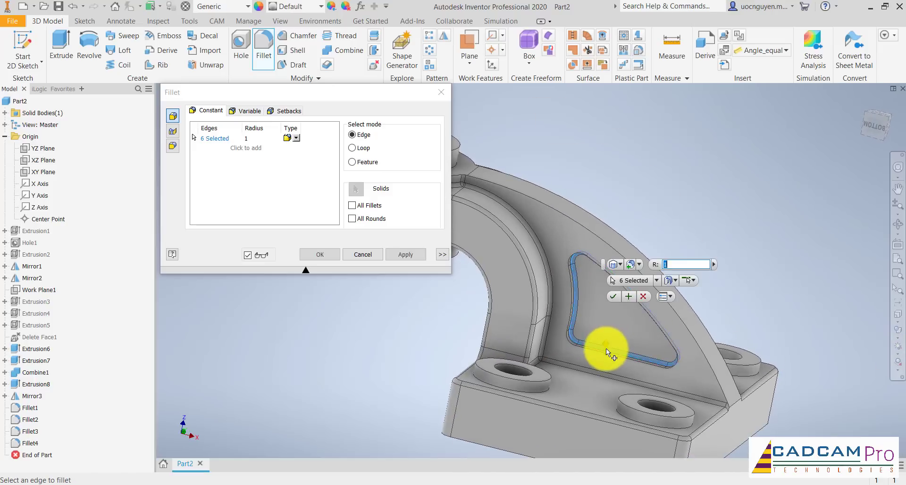
{"action": "middle_click_drag", "start_coordinate": [606, 348], "coordinate": [590, 338], "text": "shift"}
{"action": "left_click", "coordinate": [590, 339]}
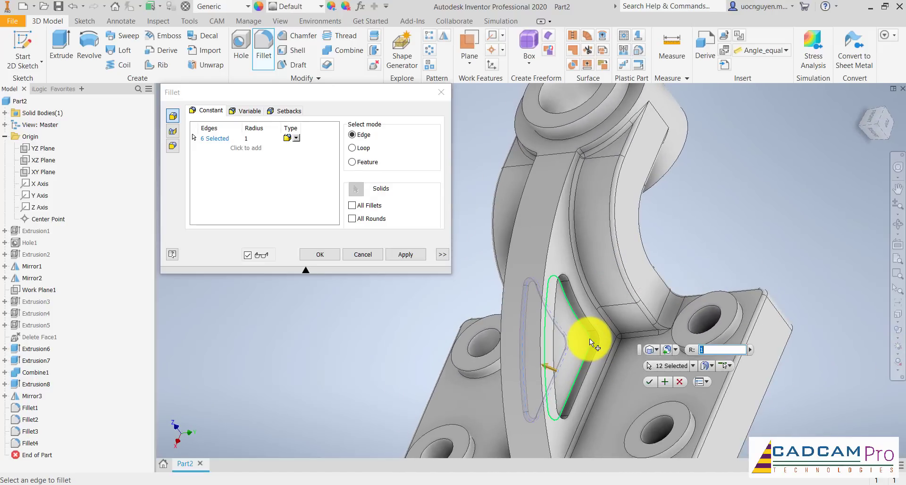
{"action": "left_click", "coordinate": [330, 257]}
- Try a 1 mm fillet on both long upper edges of the rib, and undo the last two fillets
{"action": "scroll", "coordinate": [509, 264], "scroll_direction": "down", "scroll_amount": 3}
{"action": "middle_click_drag", "start_coordinate": [632, 251], "coordinate": [586, 140], "text": "shift"}
{"action": "left_click", "coordinate": [264, 43]}
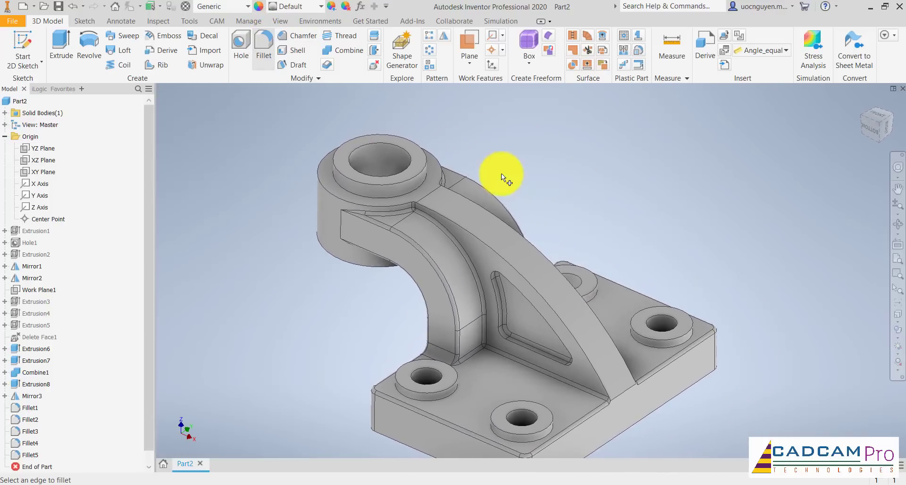
{"action": "left_click", "coordinate": [472, 235]}
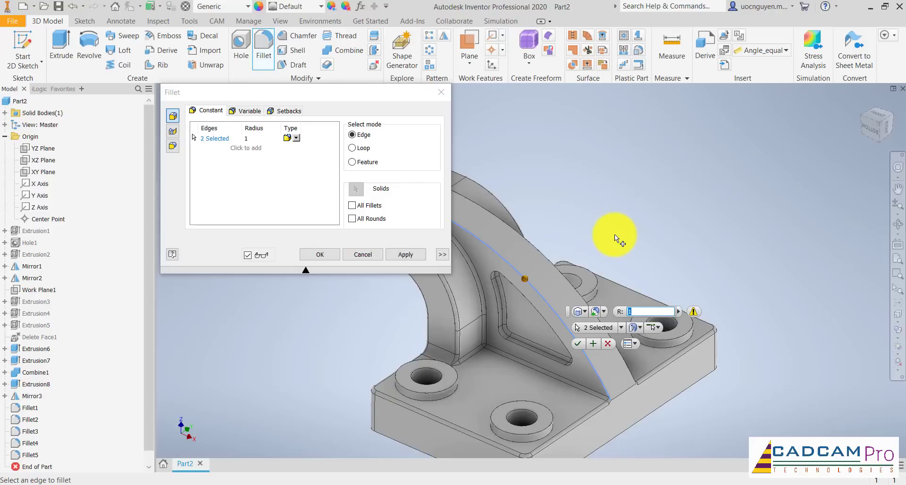
{"action": "scroll", "coordinate": [604, 236], "scroll_direction": "up", "scroll_amount": 1}
{"action": "middle_click_drag", "start_coordinate": [492, 227], "coordinate": [607, 234]}
{"action": "left_click", "coordinate": [613, 221]}
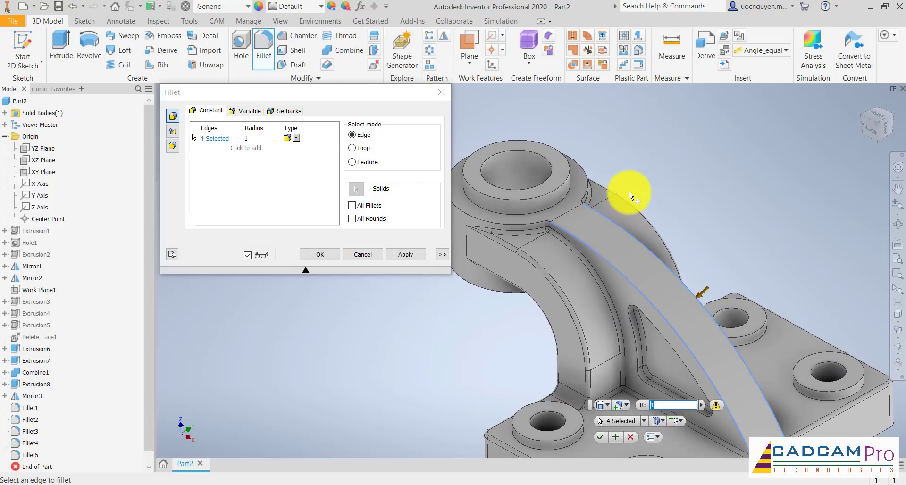
{"action": "key", "text": "Escape"}
{"action": "middle_click_drag", "start_coordinate": [740, 239], "coordinate": [648, 192]}
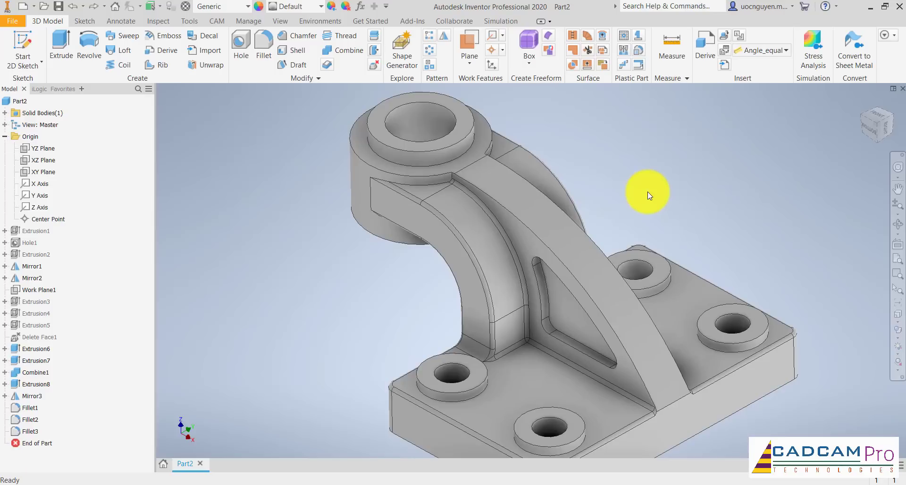
- Apply a 1 mm fillet to the rib's long curved upper edges on both sides
{"action": "left_click", "coordinate": [508, 205]}
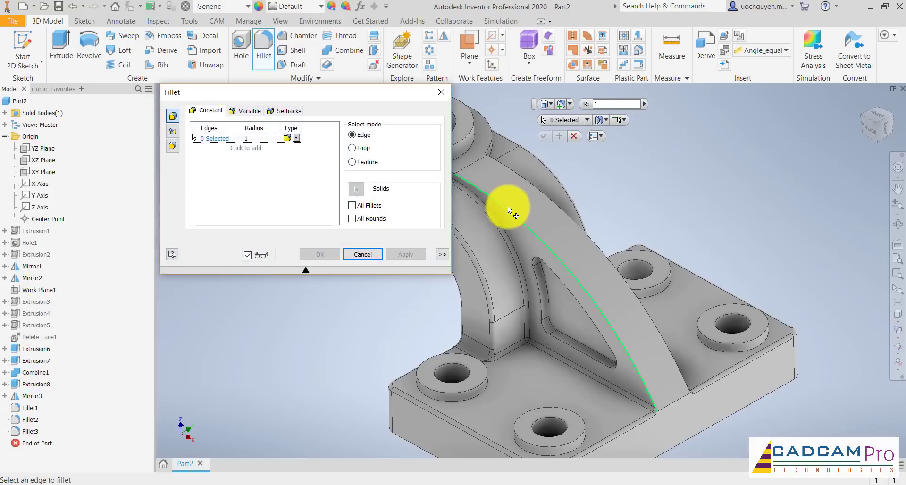
{"action": "left_click", "coordinate": [596, 238]}
{"action": "key", "text": "F5"}
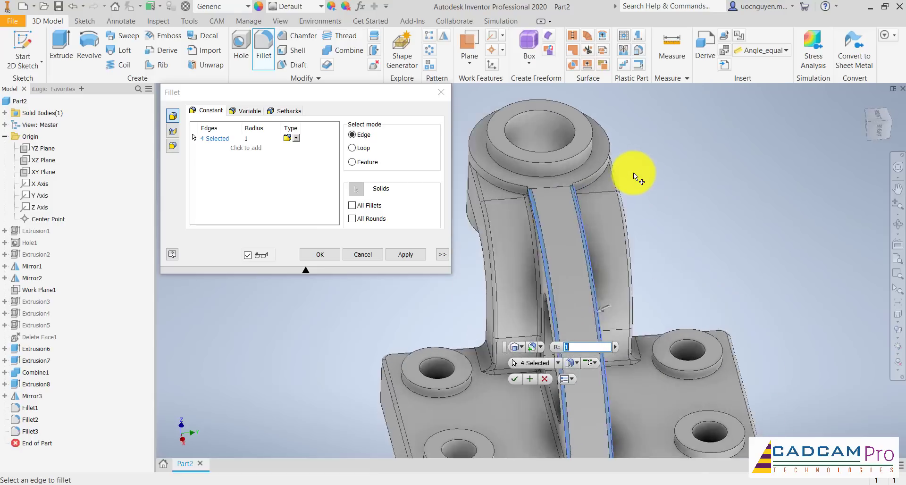
{"action": "scroll", "coordinate": [633, 239], "scroll_direction": "down", "scroll_amount": 3}
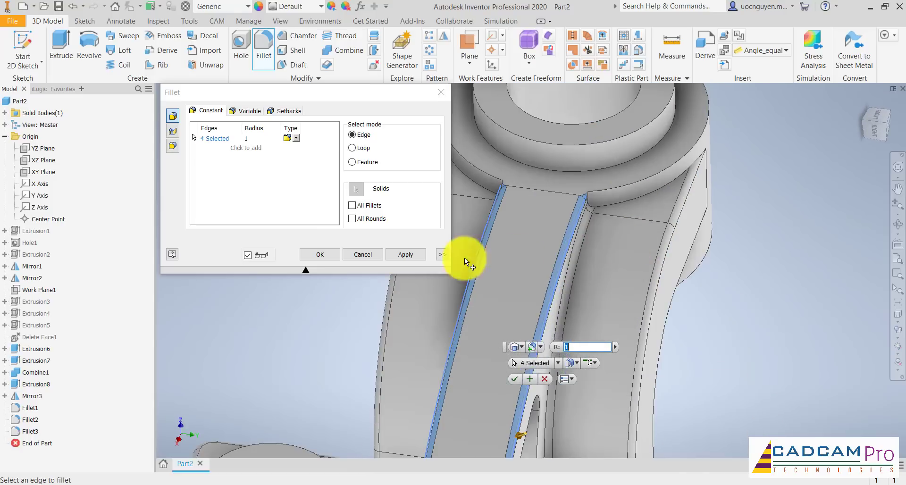
{"action": "left_click", "coordinate": [412, 256]}
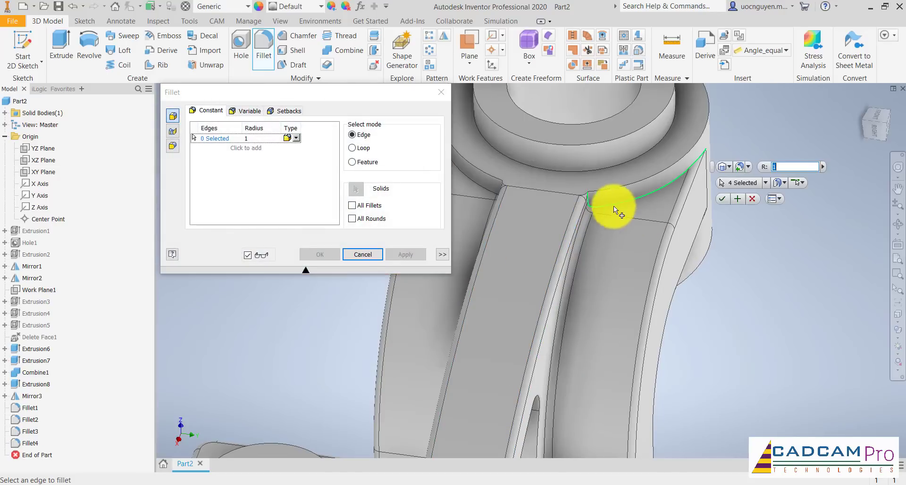
- Apply a 1 mm fillet where the arm and rib meet the cylindrical boss on both sides
{"action": "left_click", "coordinate": [613, 203]}
{"action": "key", "text": "F5"}
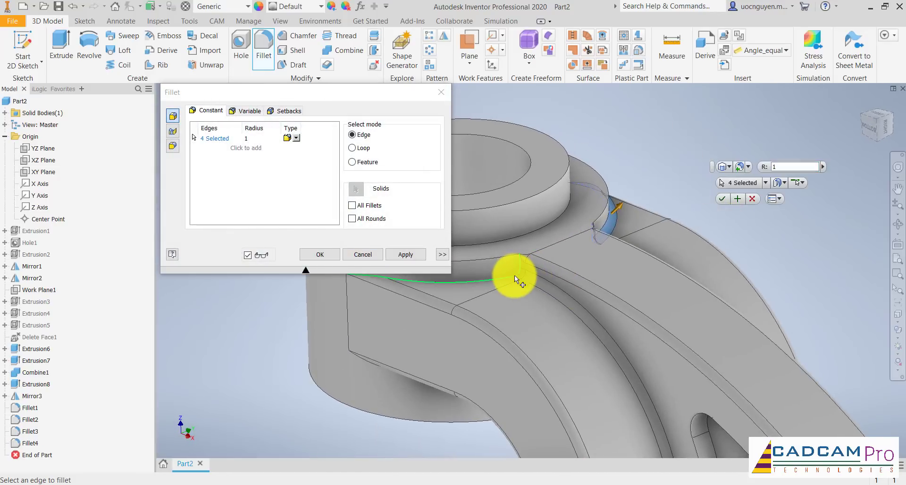
{"action": "left_click", "coordinate": [514, 276]}
{"action": "left_click", "coordinate": [405, 255]}
- Round the inner floor edges of both rib pockets with a 1 mm fillet and finish the fillet command
{"action": "key", "text": "F5"}
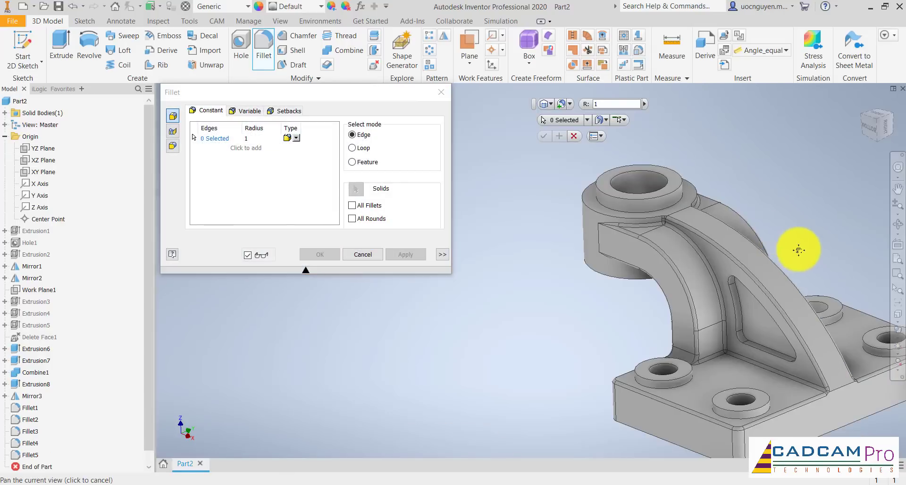
{"action": "left_click", "coordinate": [672, 266]}
{"action": "middle_click_drag", "start_coordinate": [720, 252], "coordinate": [548, 340], "text": "shift"}
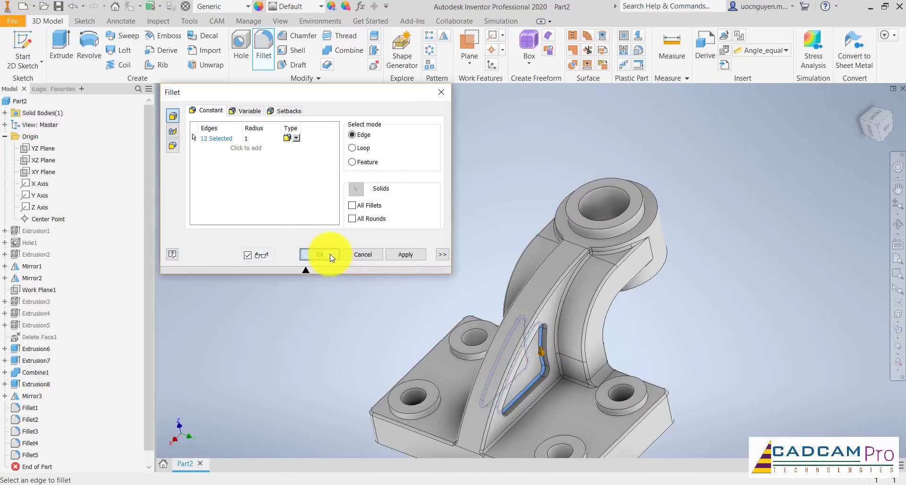
{"action": "left_click", "coordinate": [321, 254]}
- Chamfer the outer rim edges of both rib pockets with a distance of 0.5 mm
{"action": "middle_click_drag", "start_coordinate": [595, 257], "coordinate": [660, 262], "text": "shift"}
{"action": "key", "text": "F6"}
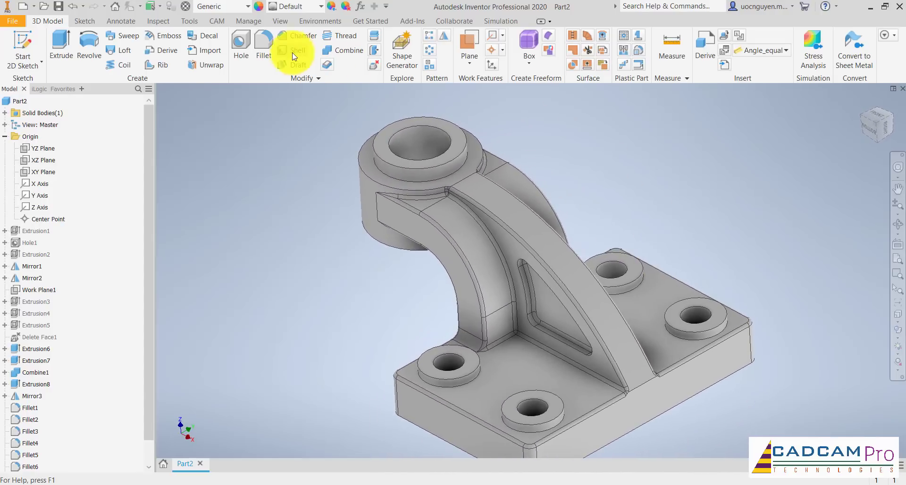
{"action": "left_click", "coordinate": [293, 38]}
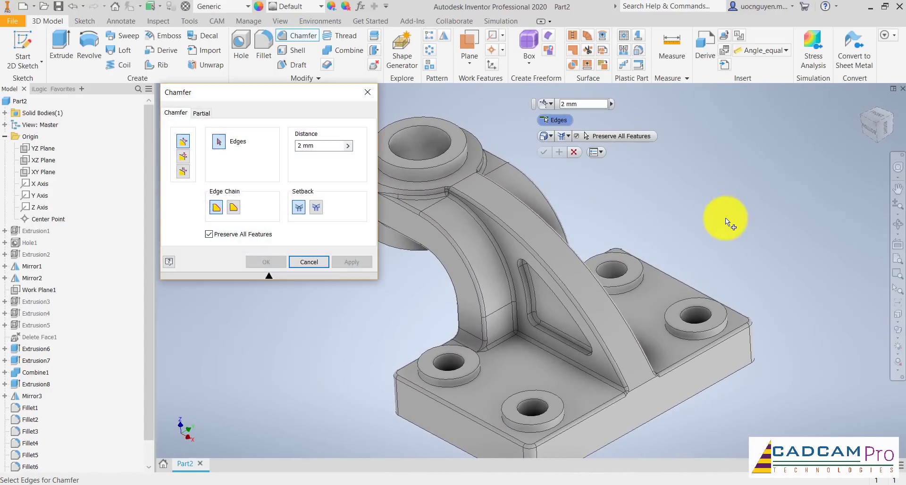
{"action": "left_click", "coordinate": [580, 104]}
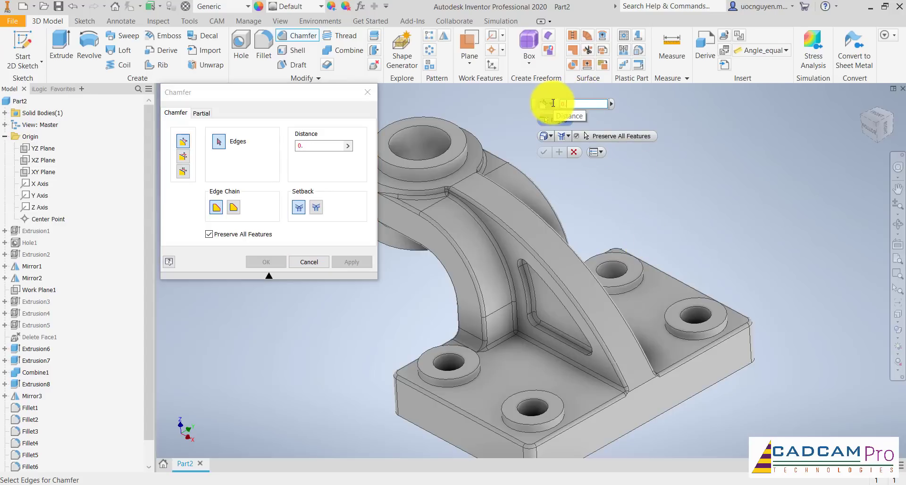
{"action": "left_click", "coordinate": [541, 278]}
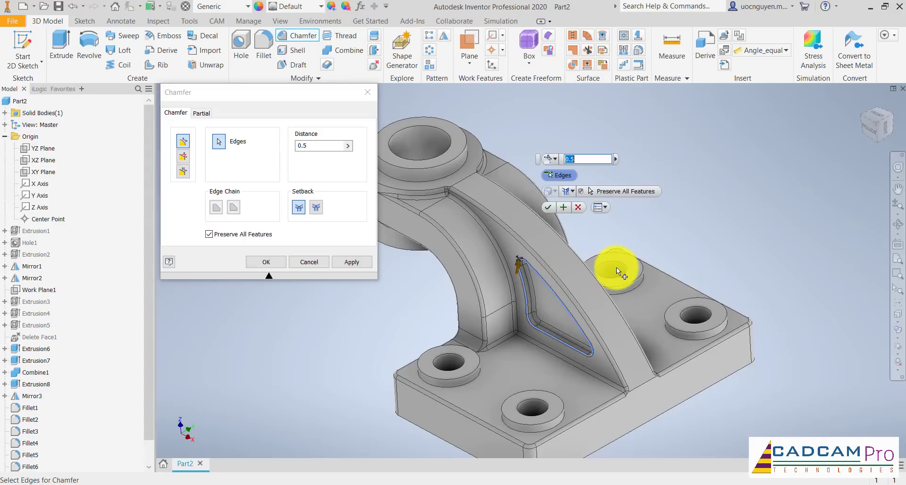
{"action": "middle_click_drag", "start_coordinate": [613, 265], "coordinate": [596, 299], "text": "shift"}
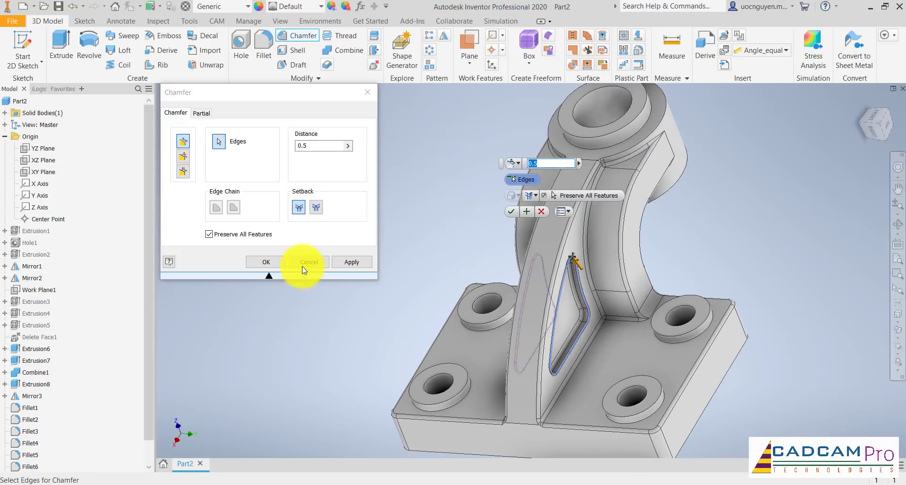
{"action": "left_click", "coordinate": [285, 263]}
- Apply a 1 mm fillet to the edge at the rib's foot, where it meets the edge of the base plate
{"action": "key", "text": "F6"}
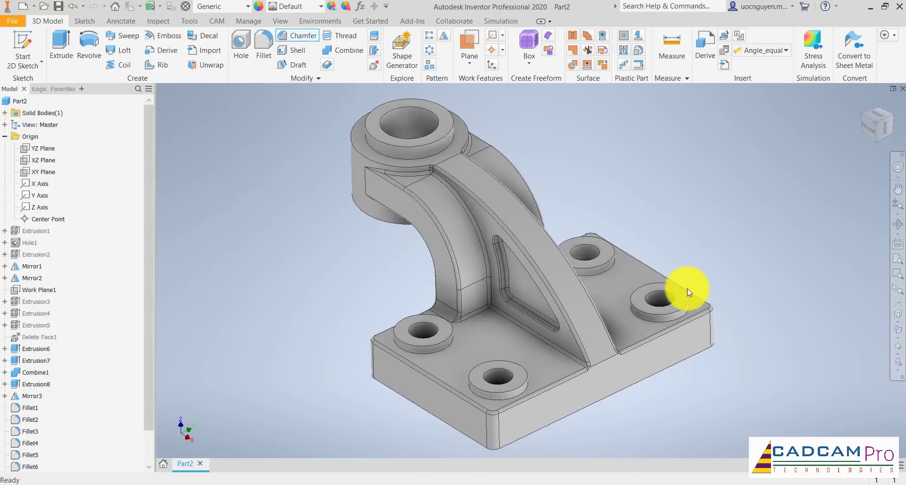
{"action": "left_click", "coordinate": [264, 41]}
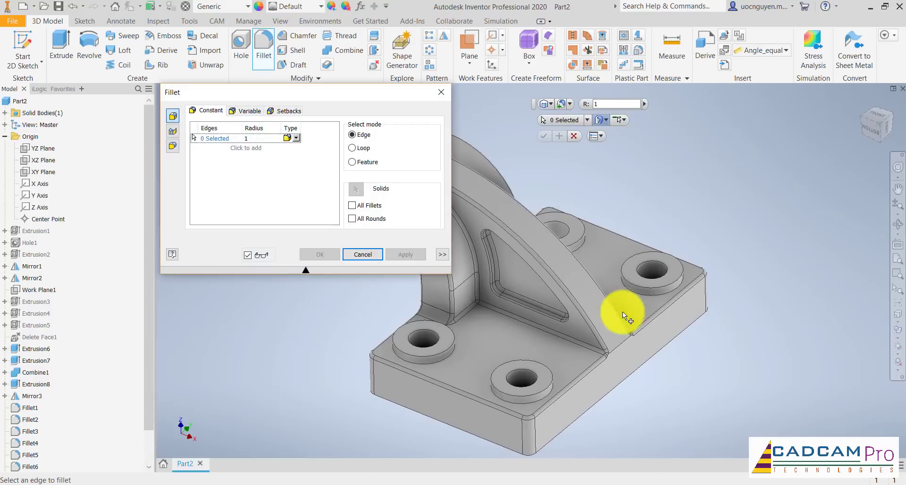
{"action": "left_click", "coordinate": [624, 342]}
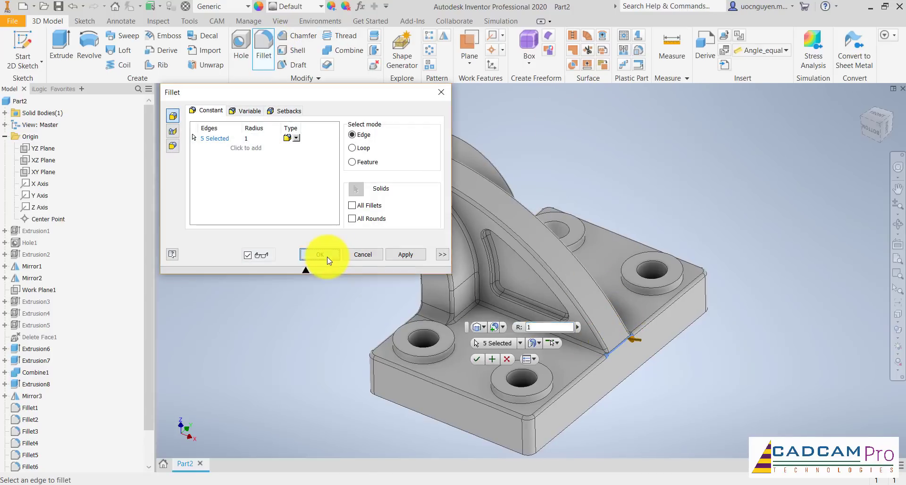
{"action": "left_click", "coordinate": [319, 254]}
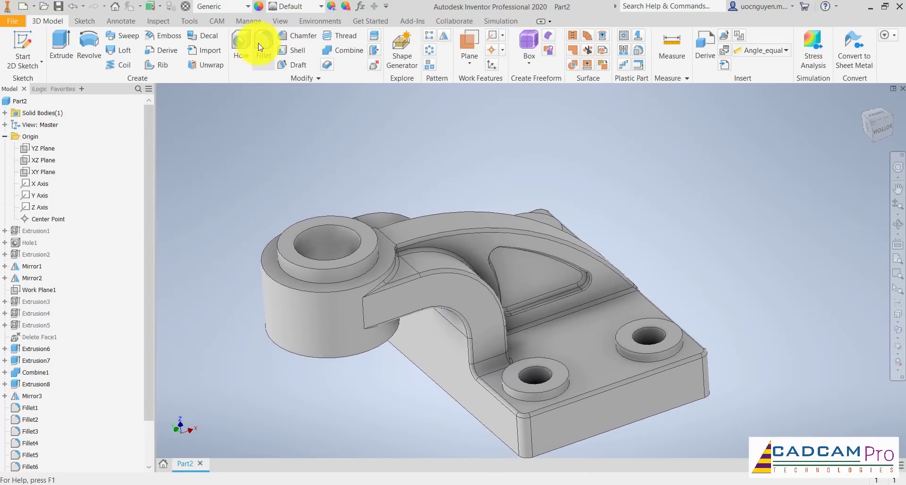
- Apply a 1 mm fillet where the four raised hole pads meet the base plate
{"action": "left_click", "coordinate": [262, 45]}
{"action": "left_click", "coordinate": [542, 400]}
{"action": "left_click", "coordinate": [649, 363]}
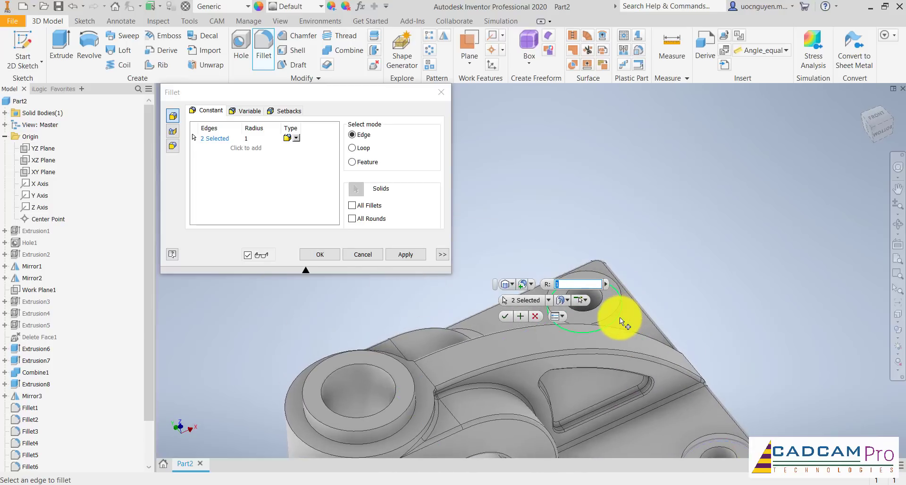
{"action": "left_click", "coordinate": [619, 317]}
{"action": "middle_click_drag", "start_coordinate": [466, 333], "coordinate": [570, 271], "text": "shift"}
{"action": "left_click", "coordinate": [570, 272]}
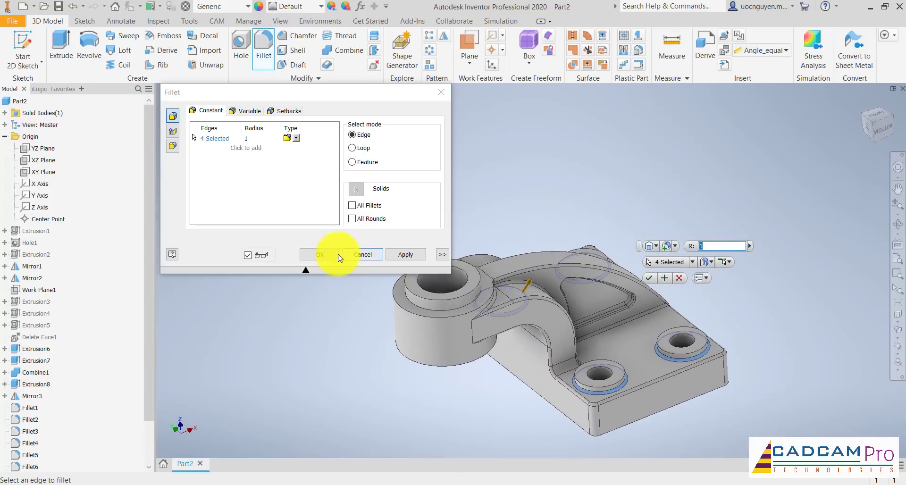
{"action": "left_click", "coordinate": [308, 255]}
- Assign the material Steel, Alloy to the part
{"action": "key", "text": "F6"}
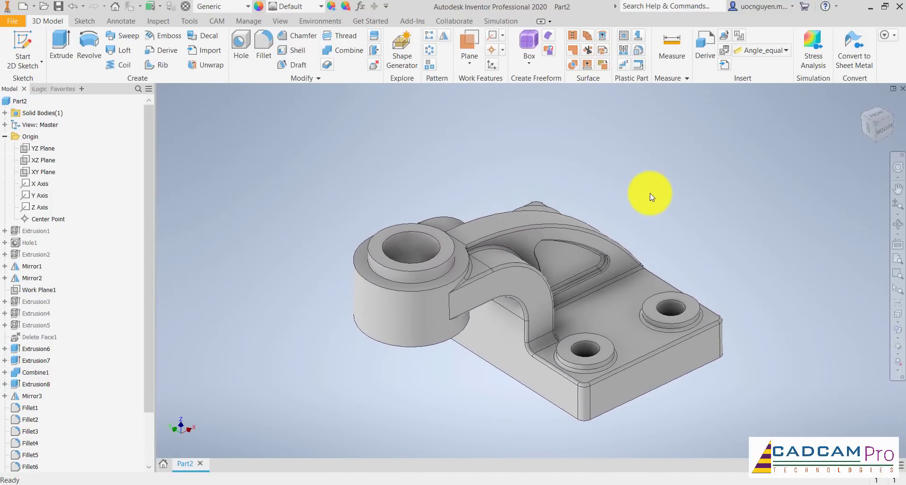
{"action": "left_click", "coordinate": [214, 7]}
{"action": "scroll", "coordinate": [238, 269], "scroll_direction": "down", "scroll_amount": 7}
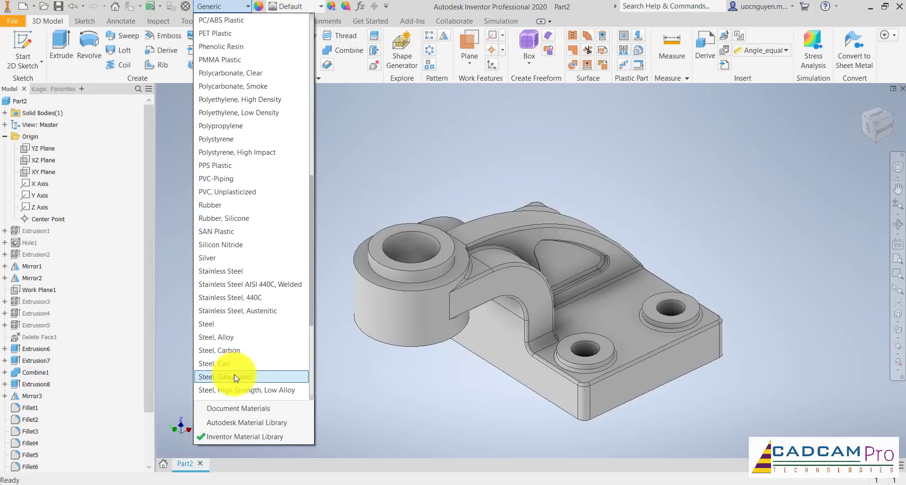
{"action": "left_click", "coordinate": [243, 267]}
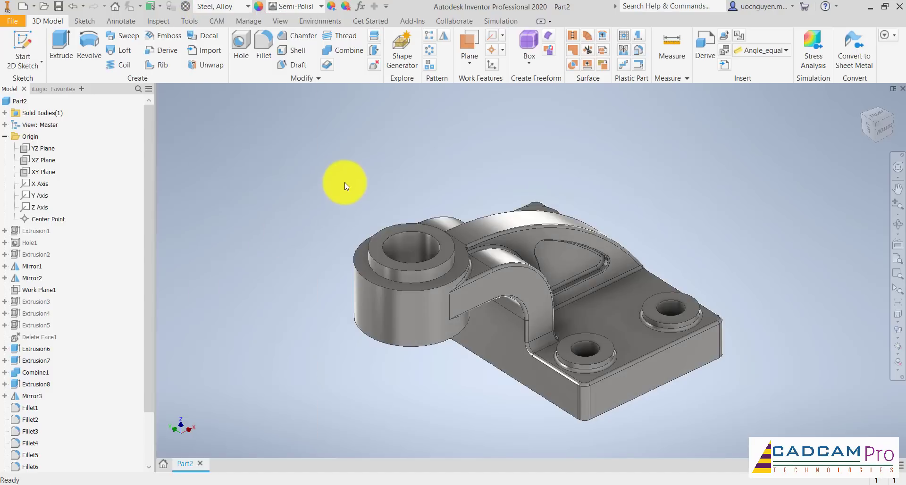
{"action": "middle_click_drag", "start_coordinate": [345, 180], "coordinate": [328, 185], "text": "shift"}
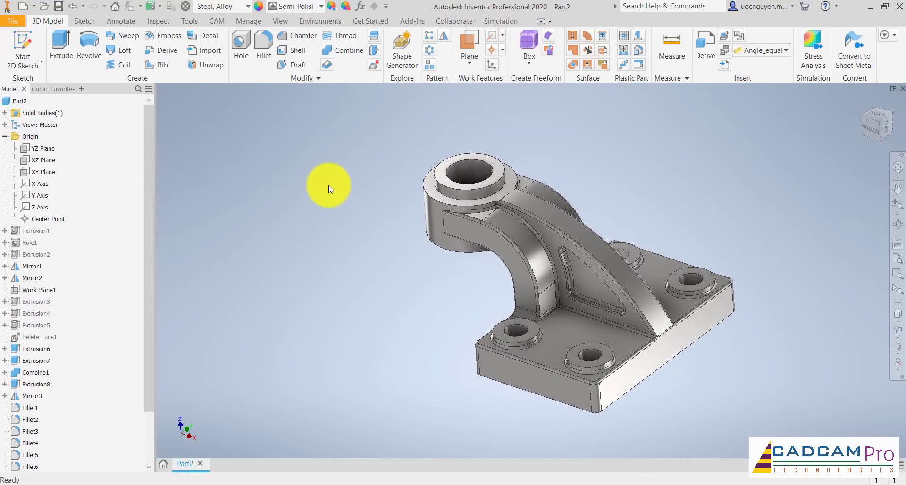
{"action": "middle_click_drag", "start_coordinate": [649, 208], "coordinate": [597, 213]}
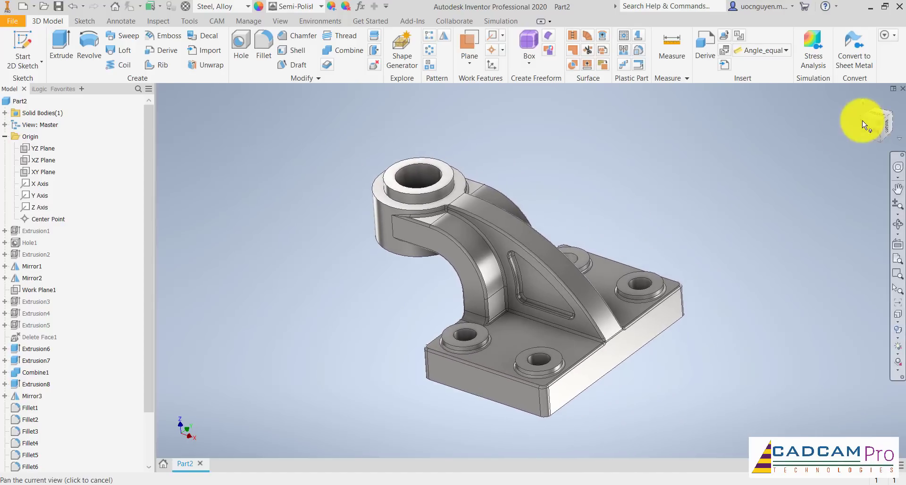
{"action": "left_click", "coordinate": [878, 126]}
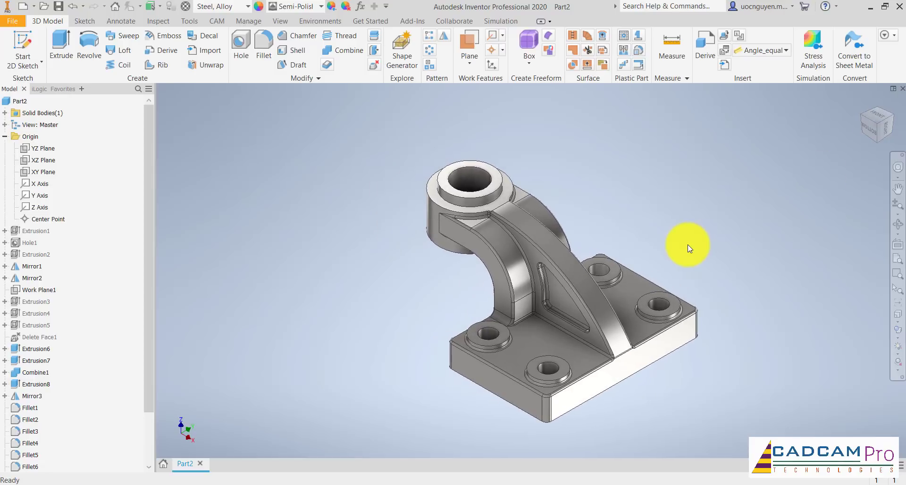